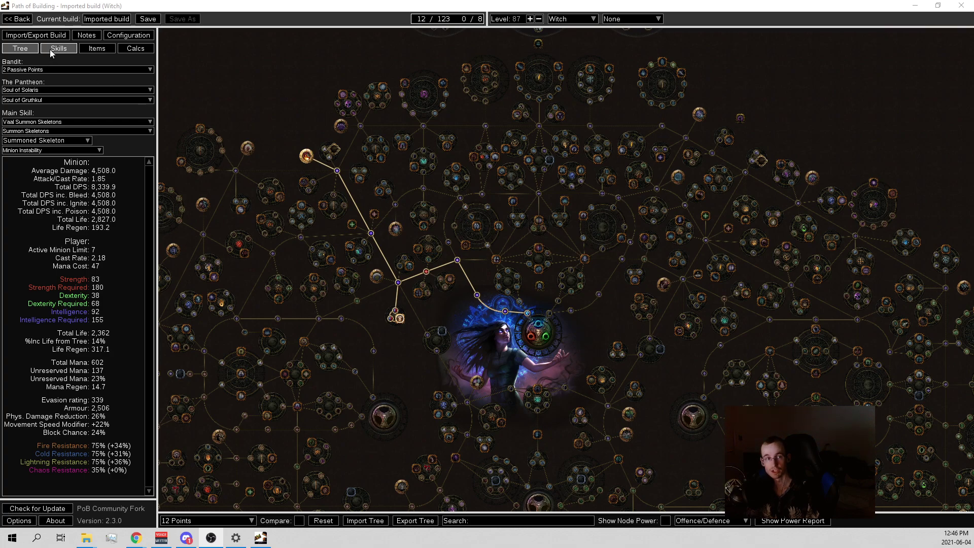
pyautogui.click(50, 48)
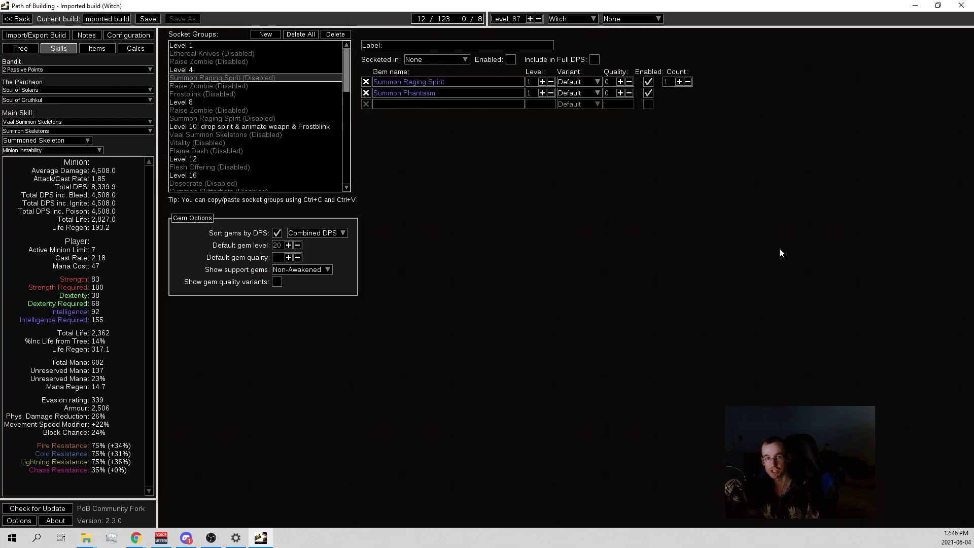
pyautogui.click(236, 136)
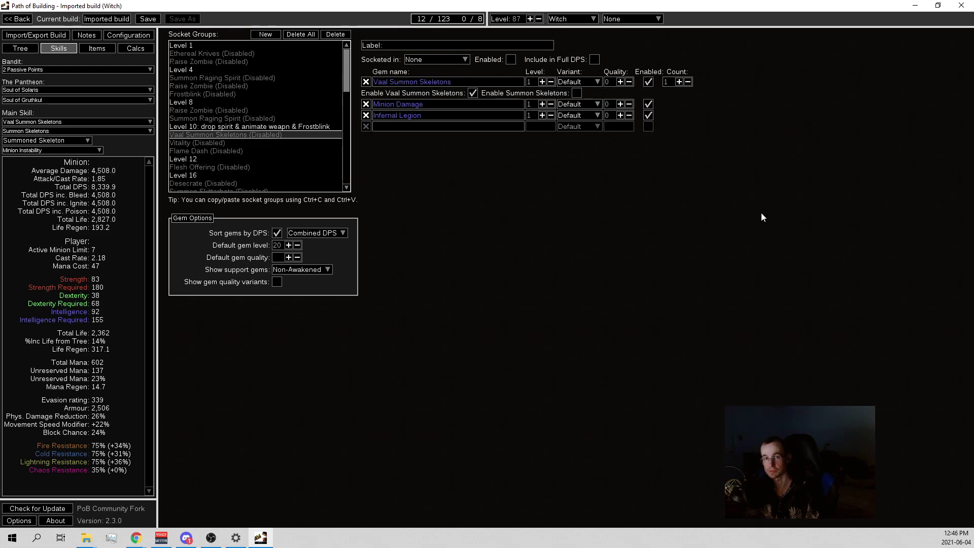
pyautogui.moveTo(457, 85)
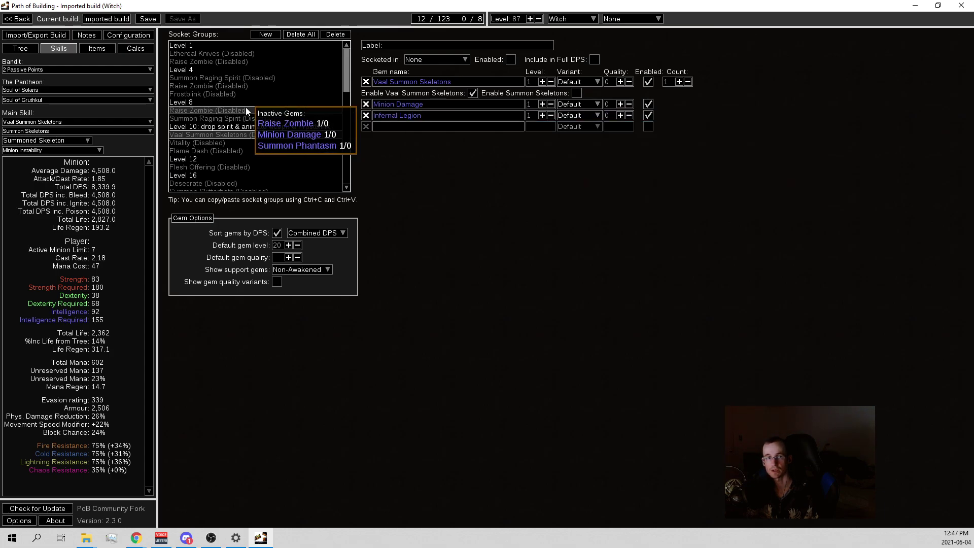
pyautogui.click(227, 79)
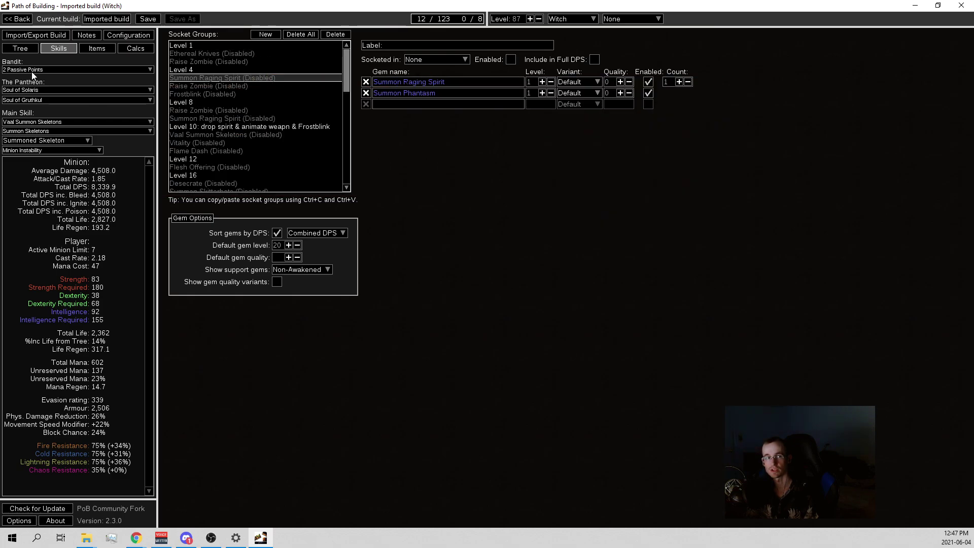
pyautogui.click(20, 48)
pyautogui.moveTo(306, 155)
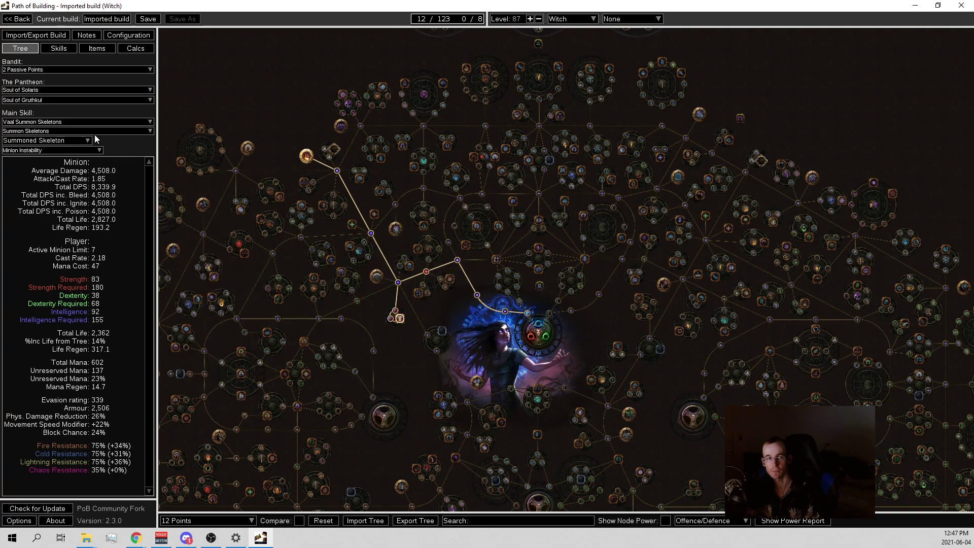
pyautogui.click(63, 49)
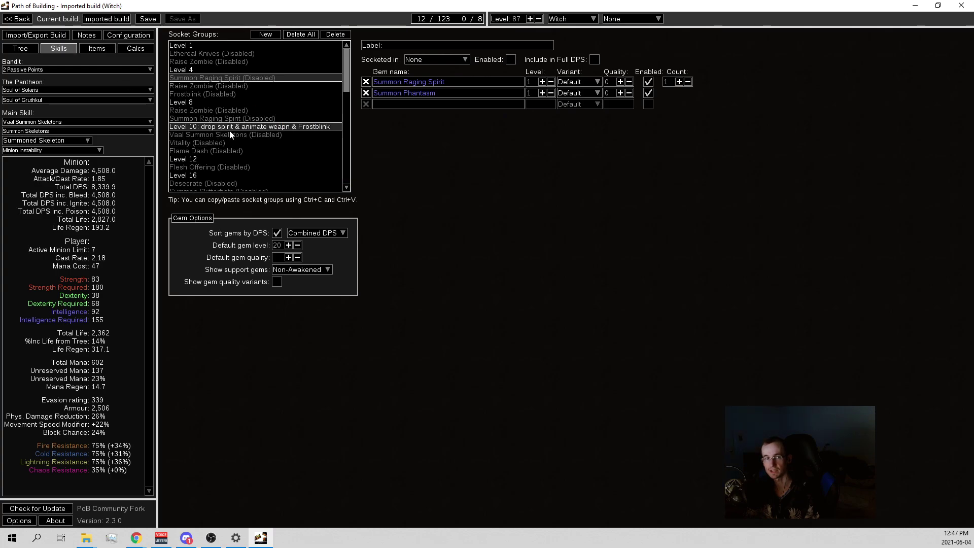
pyautogui.click(216, 142)
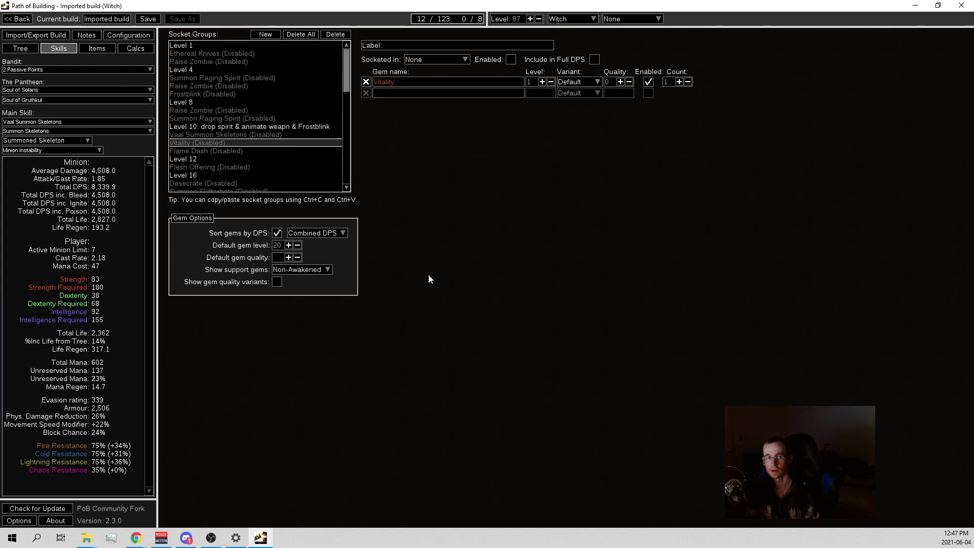
pyautogui.click(20, 49)
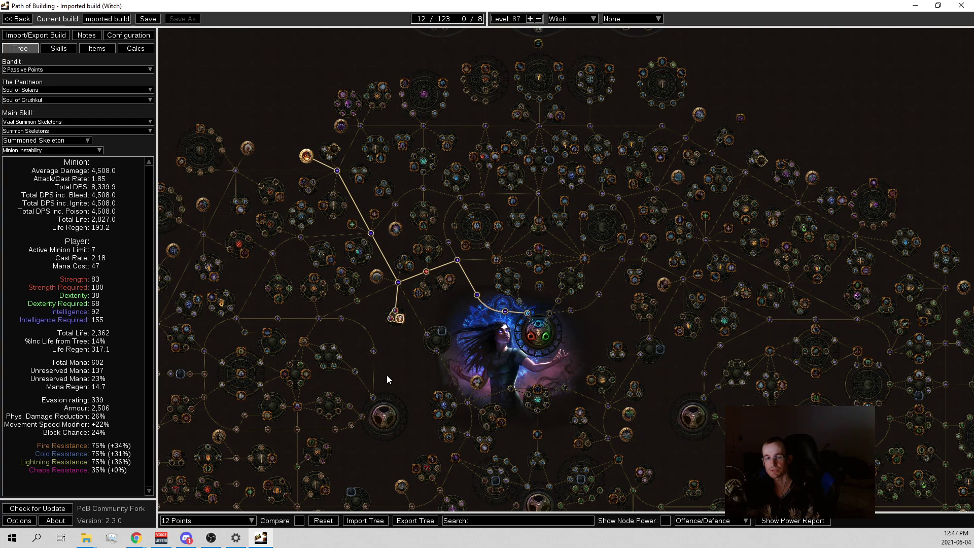
# - Pan the passive tree and load the 24 Points tree version
pyautogui.moveTo(584, 367); pyautogui.dragTo(629, 358)
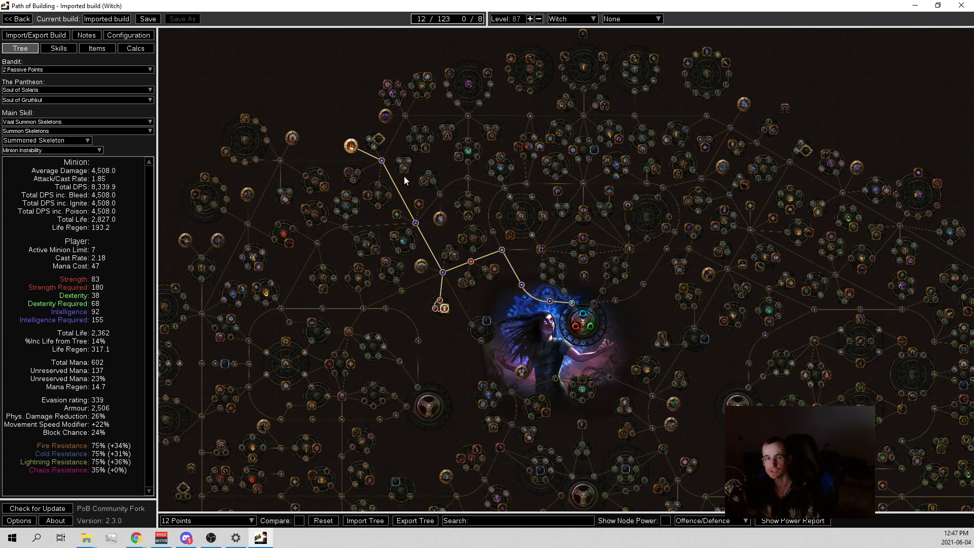
pyautogui.moveTo(420, 327)
pyautogui.click(210, 521)
pyautogui.click(189, 438)
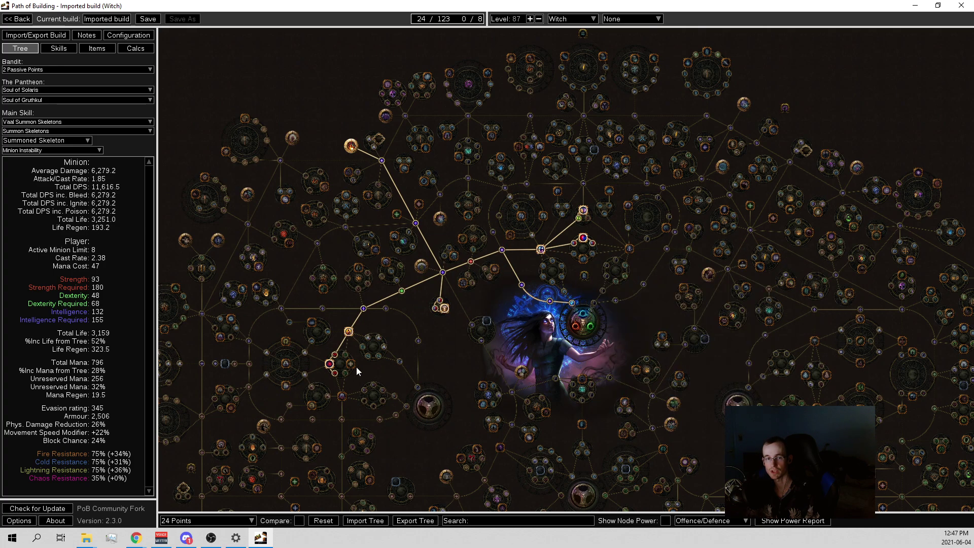
# - Switch to the 36 Points tree version, raising minion Total DPS to 18,686.1
pyautogui.moveTo(585, 211)
pyautogui.moveTo(227, 519)
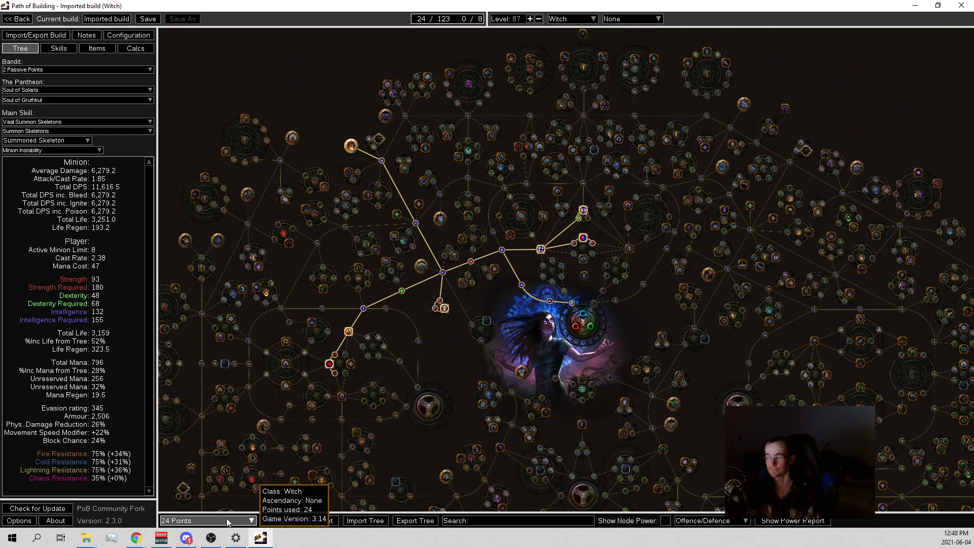
pyautogui.click(226, 519)
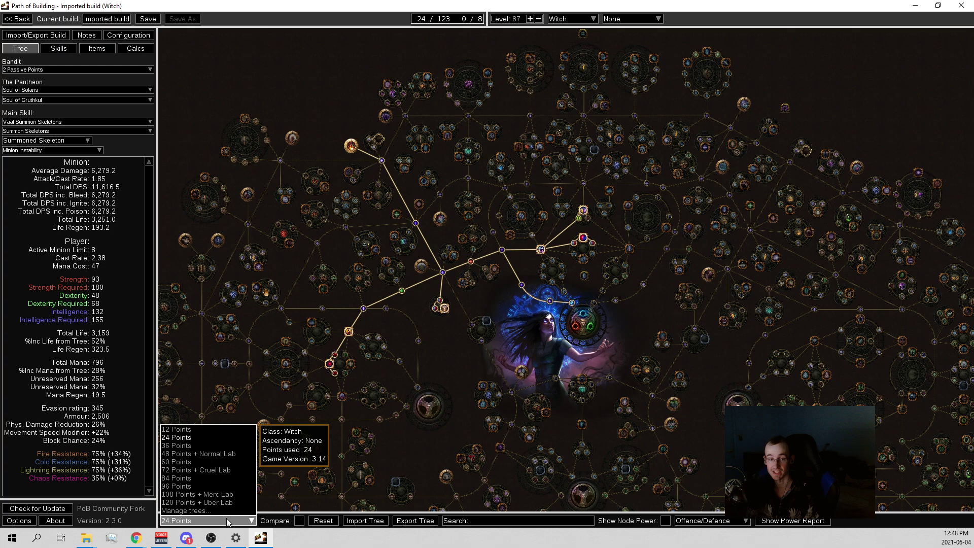
pyautogui.click(190, 444)
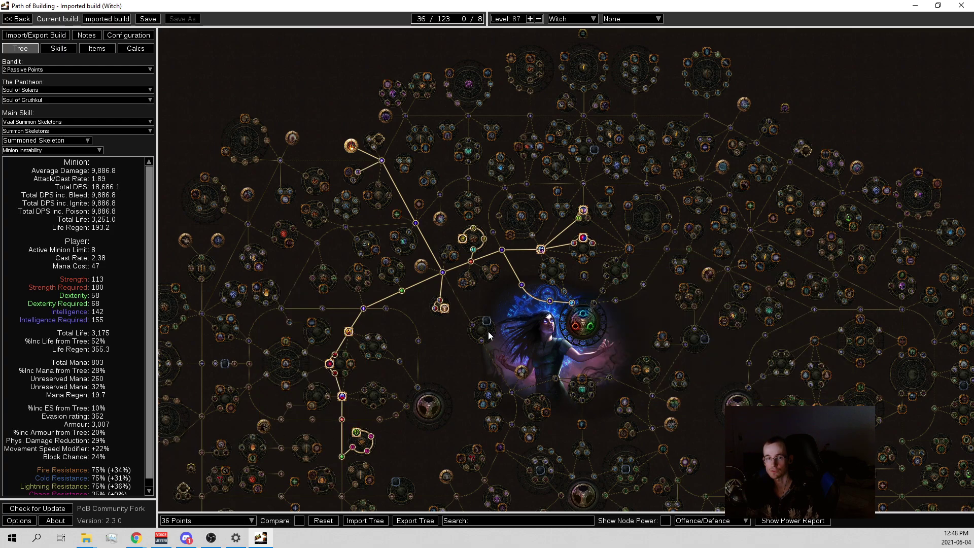
pyautogui.moveTo(360, 431)
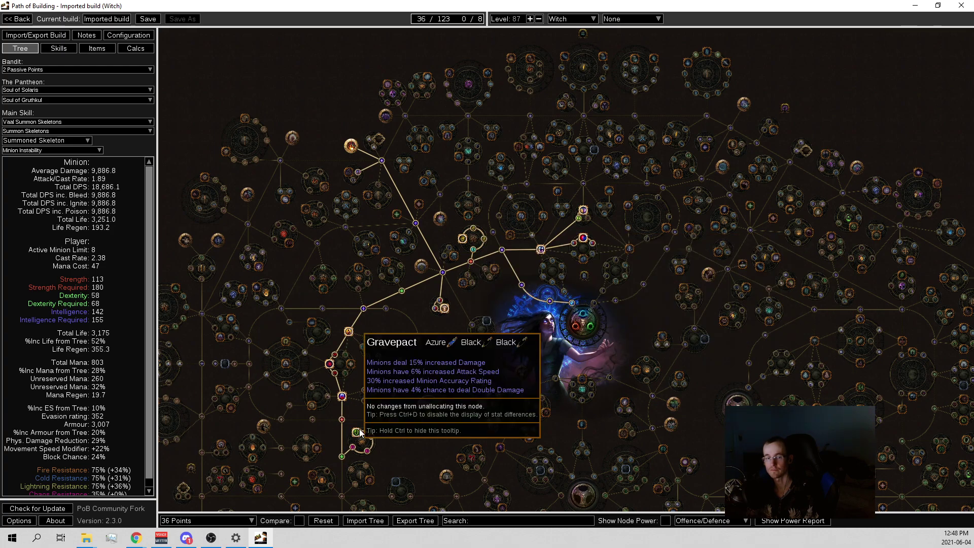
pyautogui.moveTo(363, 463)
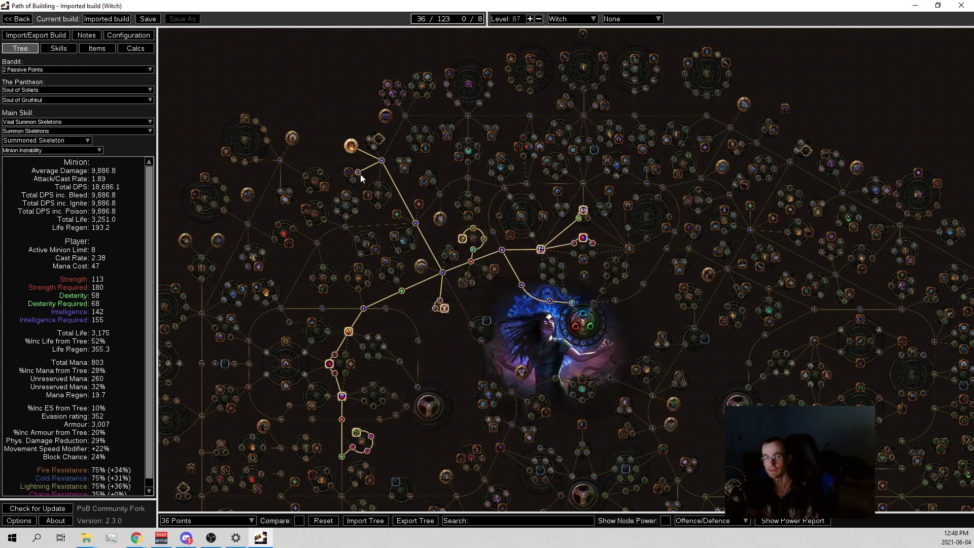
pyautogui.moveTo(360, 175)
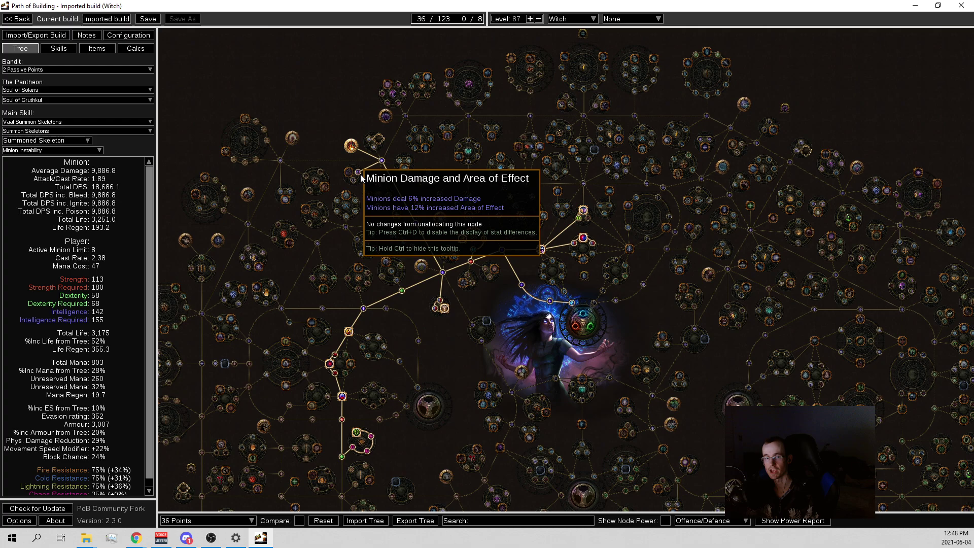
pyautogui.moveTo(356, 145)
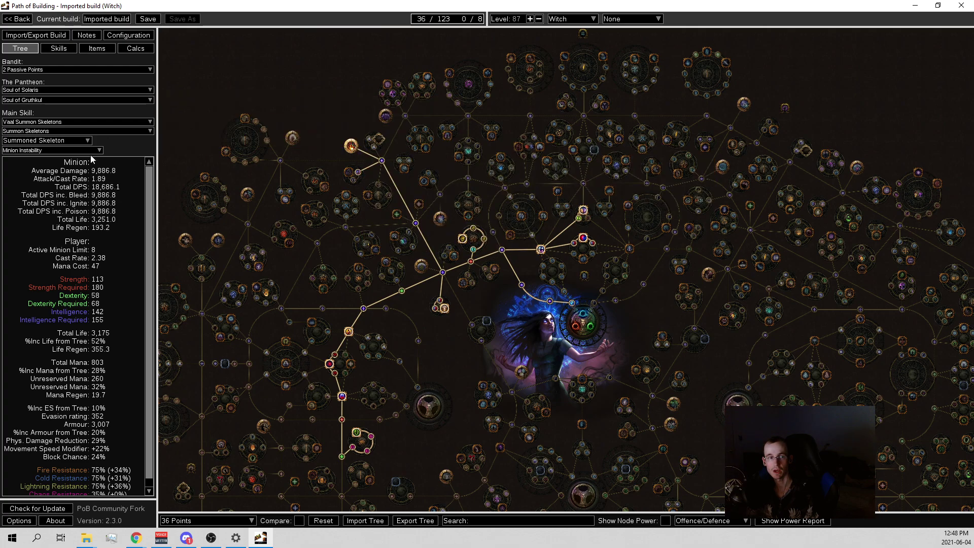
# - In Calcs, evaluate the Vaal Summon Skeletons socket group
pyautogui.click(135, 49)
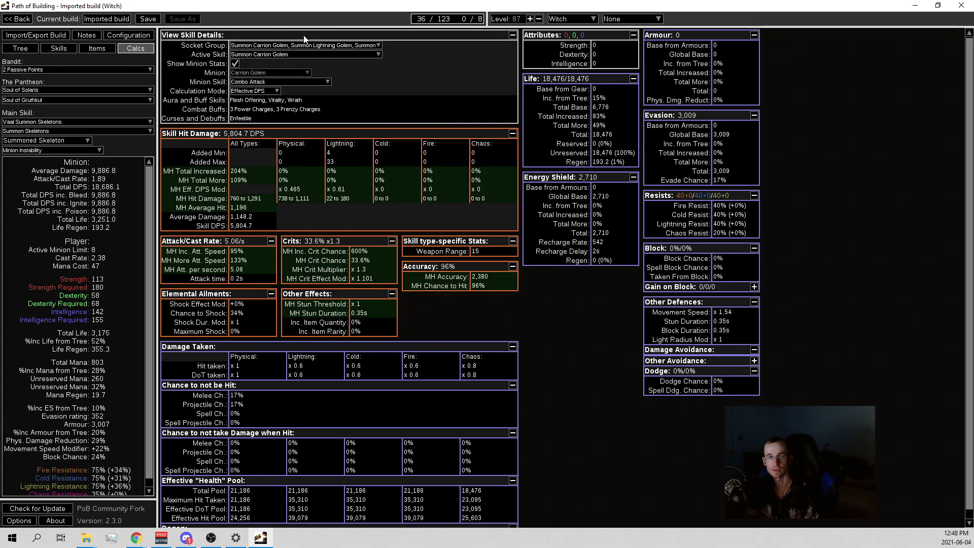
pyautogui.click(284, 45)
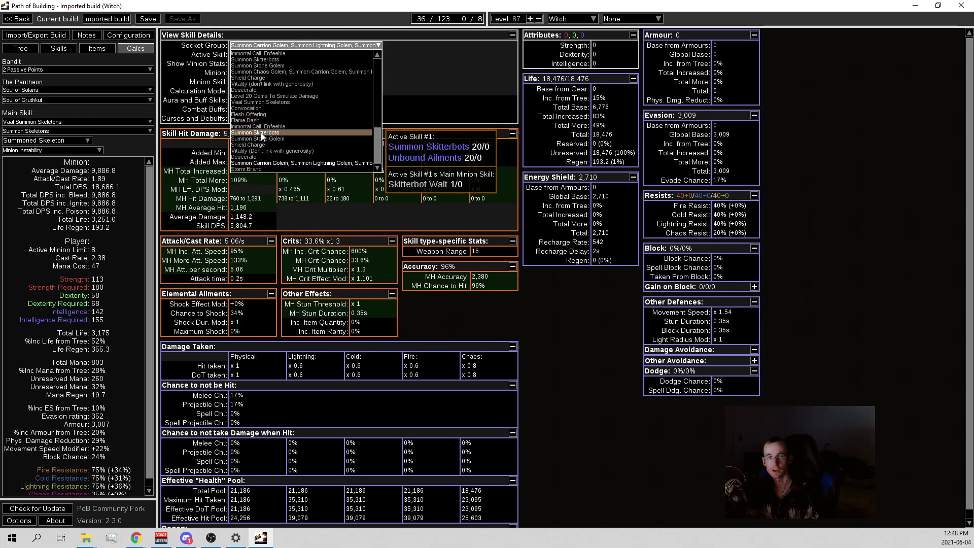
pyautogui.click(271, 102)
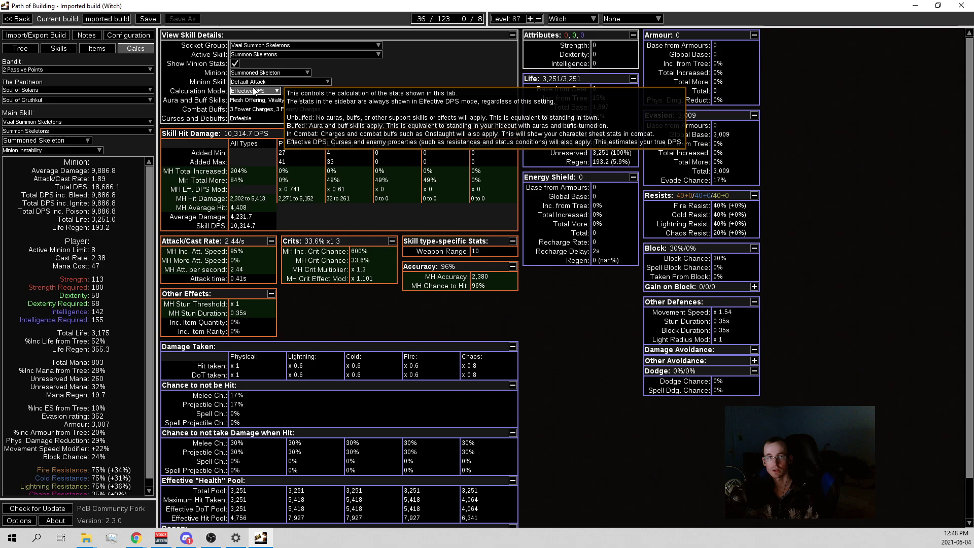
pyautogui.scroll(-1, 293, 80)
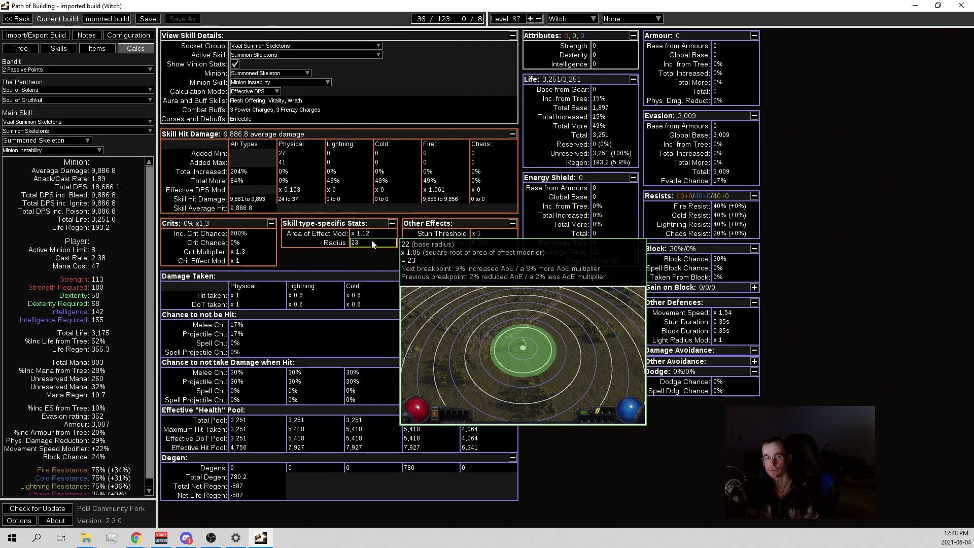
# - Return to the tree, recheck the Calcs stats, then go back to the tree
pyautogui.click(20, 47)
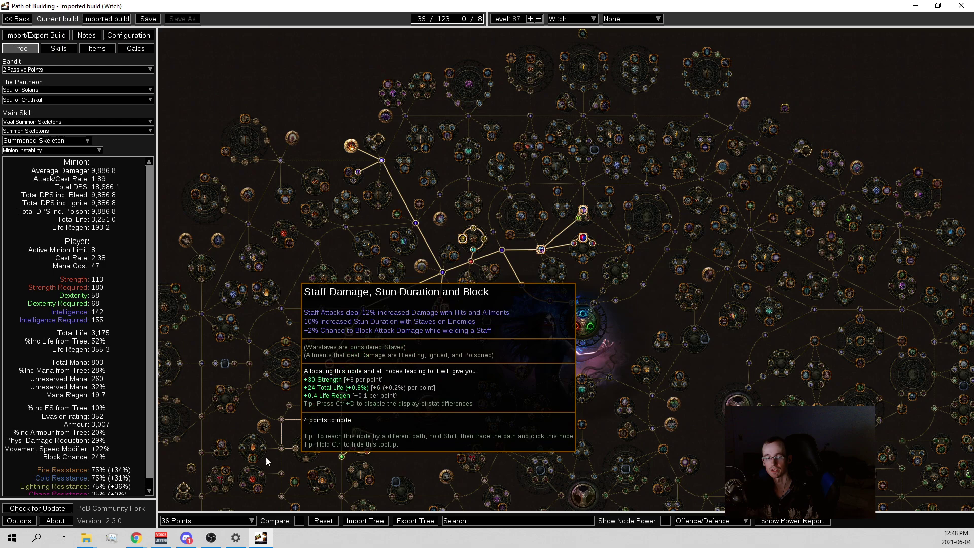
pyautogui.scroll(-1, 187, 525)
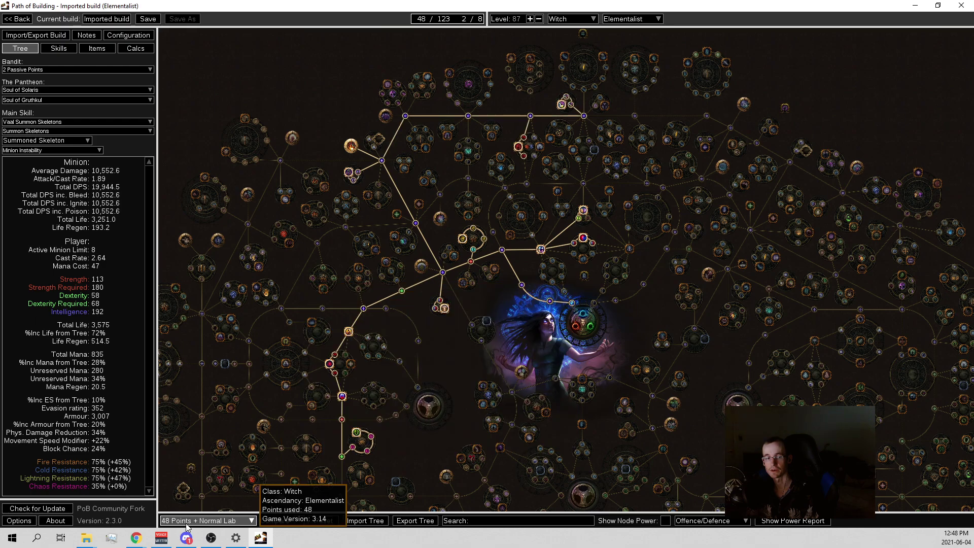
pyautogui.click(135, 50)
pyautogui.moveTo(318, 230)
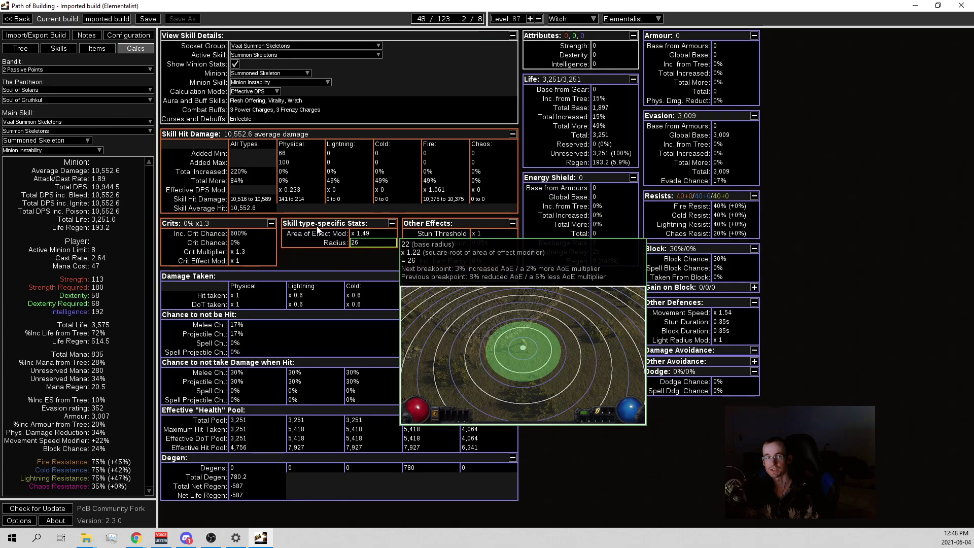
pyautogui.click(21, 48)
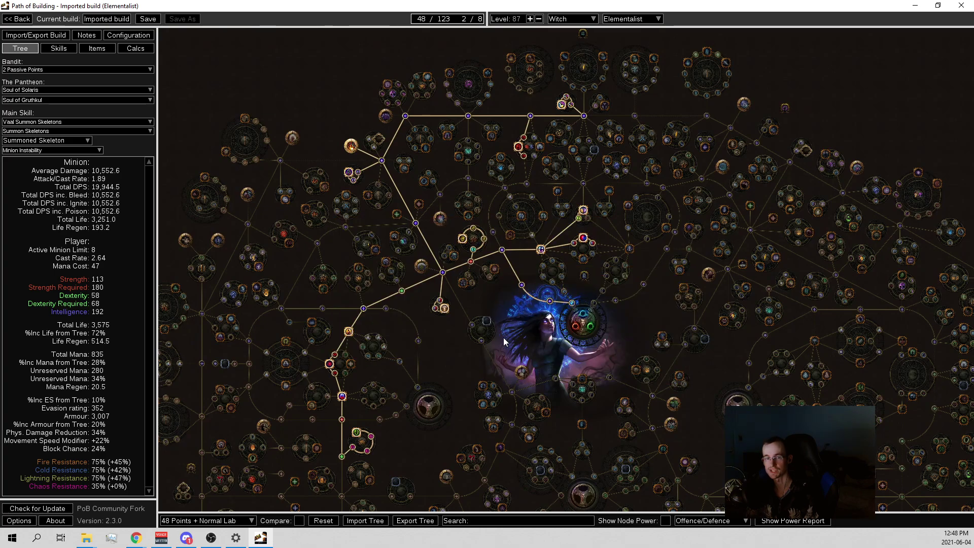
pyautogui.moveTo(513, 331); pyautogui.dragTo(509, 368)
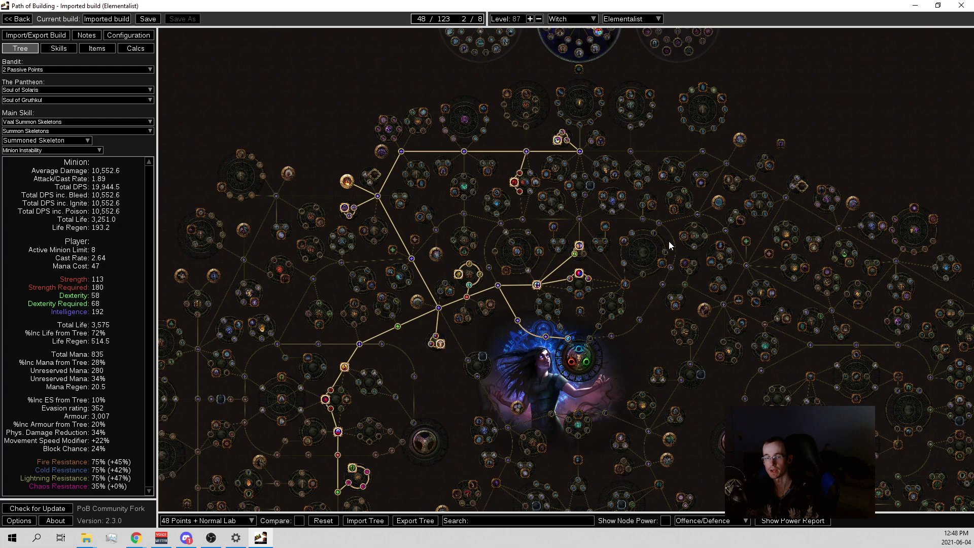
pyautogui.moveTo(669, 246); pyautogui.dragTo(641, 287)
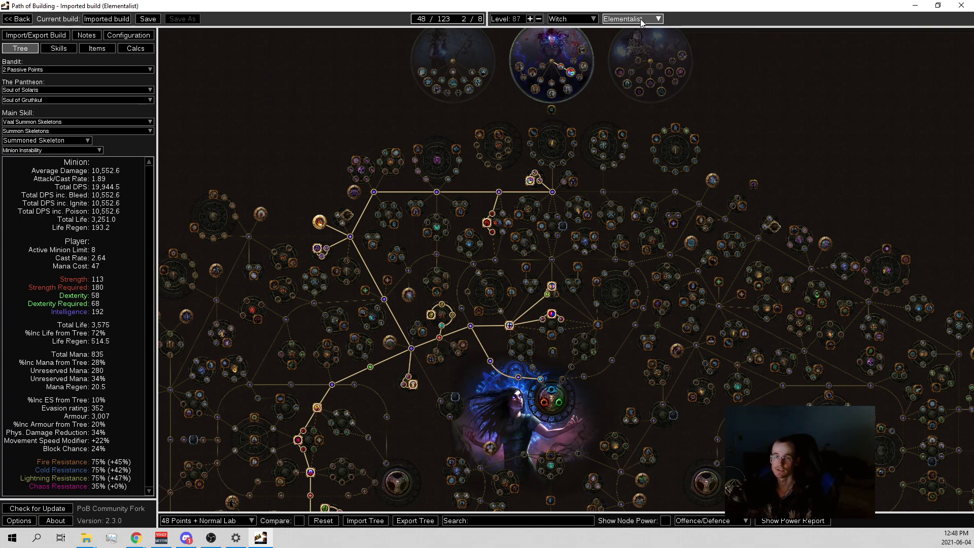
pyautogui.moveTo(581, 70)
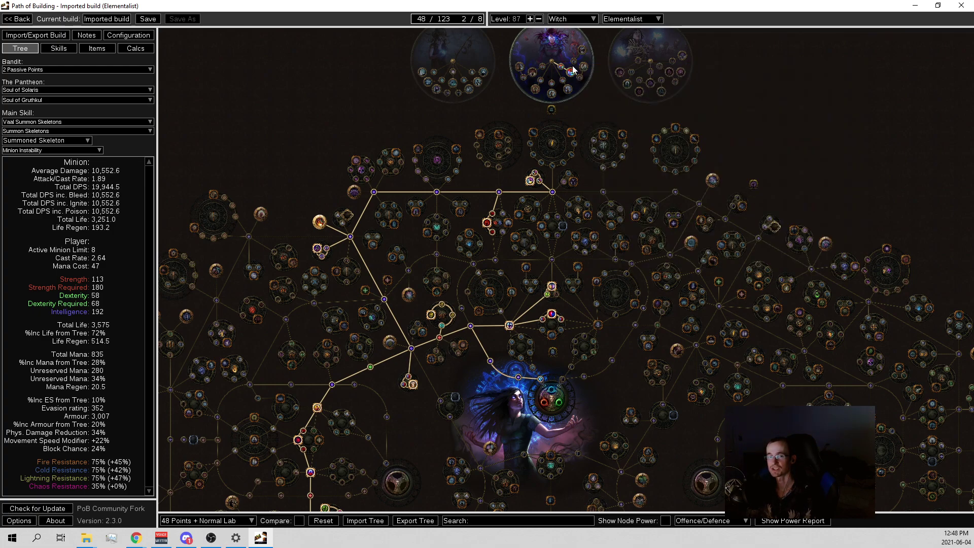
pyautogui.moveTo(568, 86)
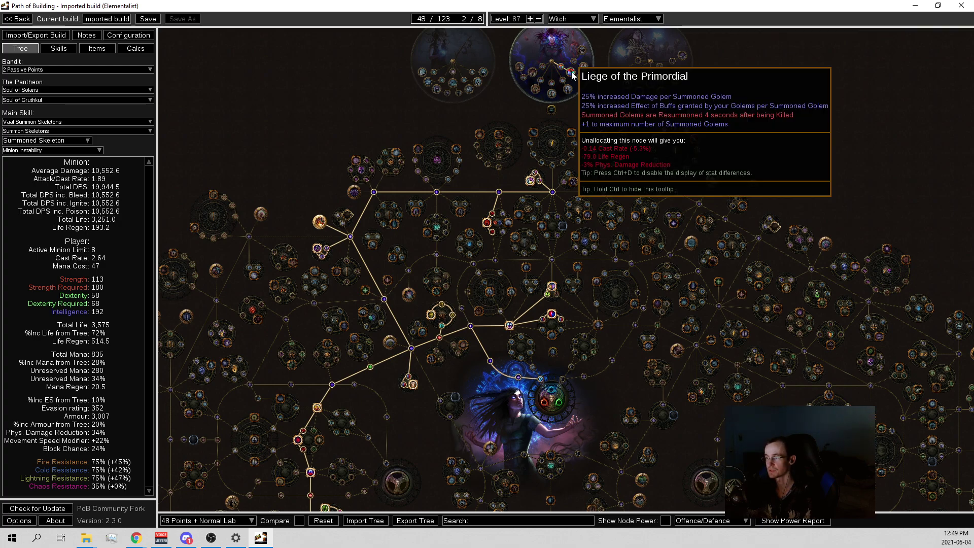
pyautogui.moveTo(531, 183)
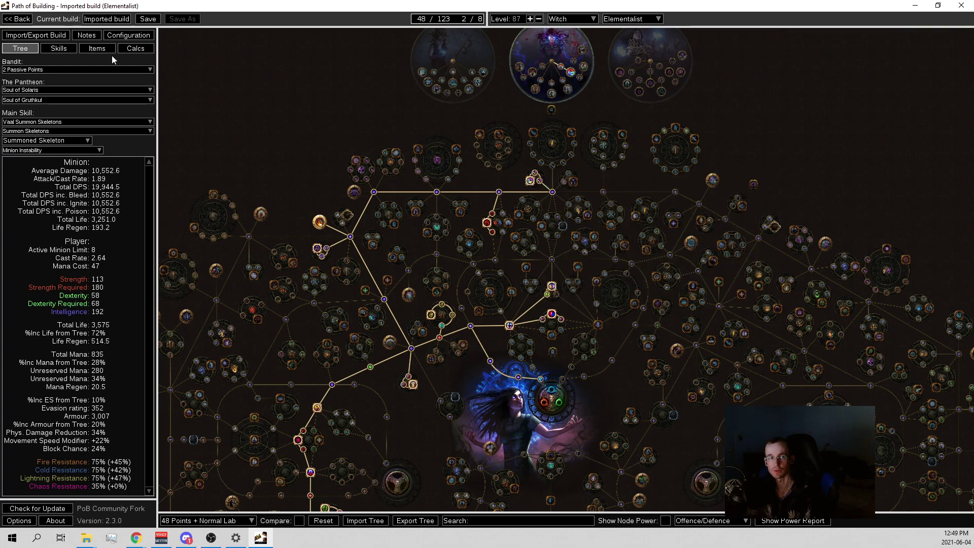
pyautogui.click(74, 48)
pyautogui.scroll(-5, 279, 157)
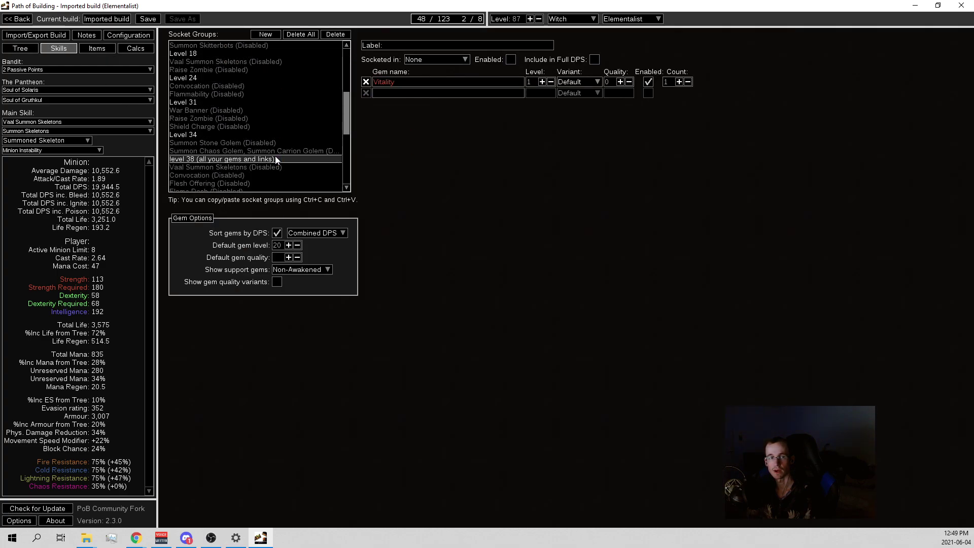
pyautogui.scroll(-2, 292, 161)
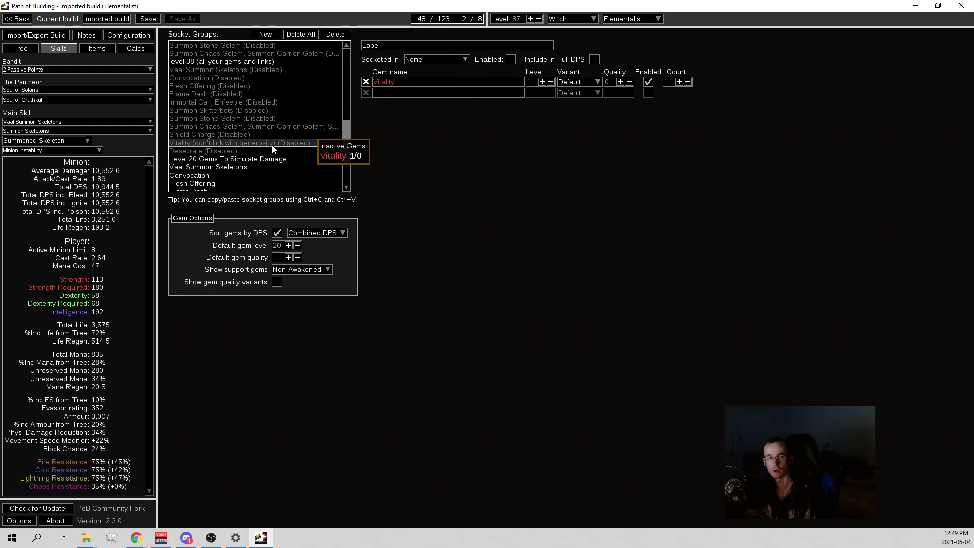
pyautogui.click(243, 121)
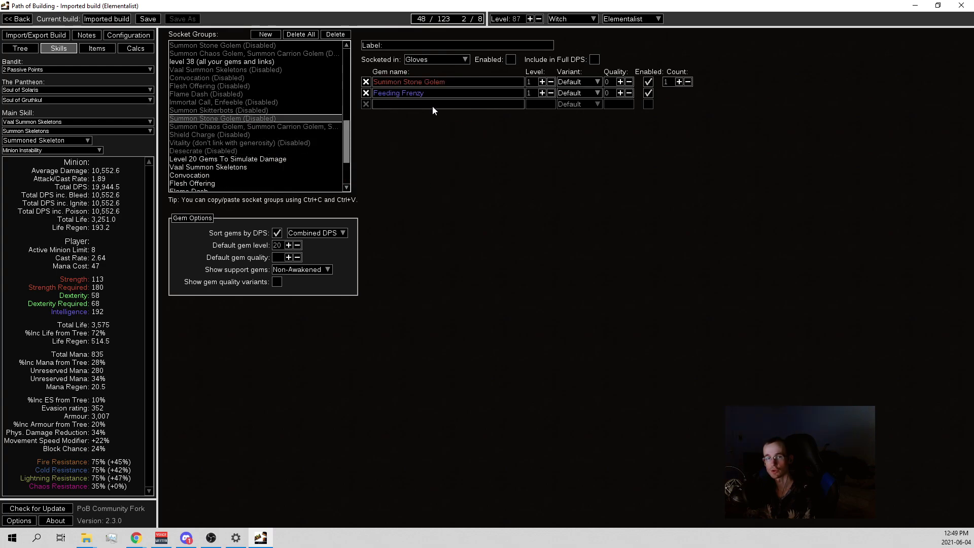
pyautogui.moveTo(421, 89)
pyautogui.click(239, 126)
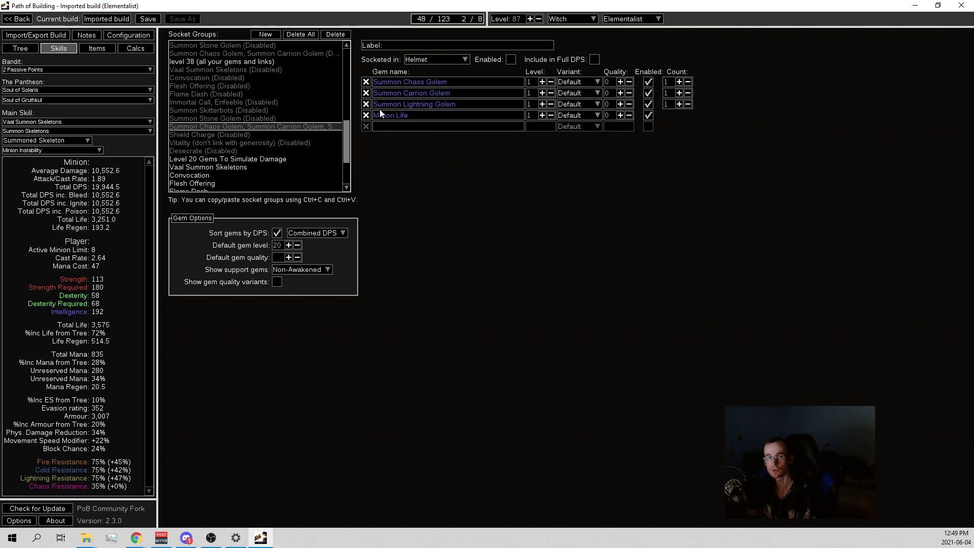
pyautogui.moveTo(407, 115)
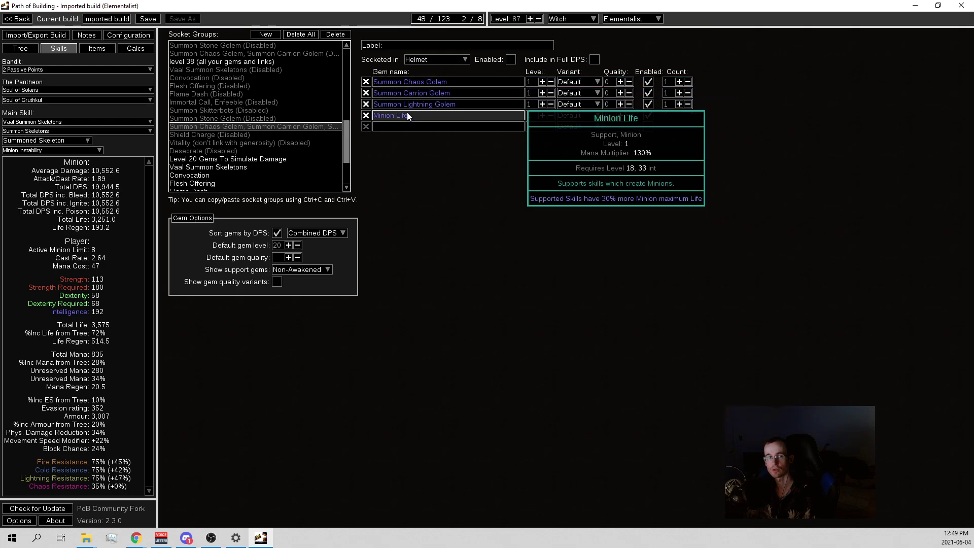
pyautogui.scroll(2, 279, 89)
pyautogui.click(242, 96)
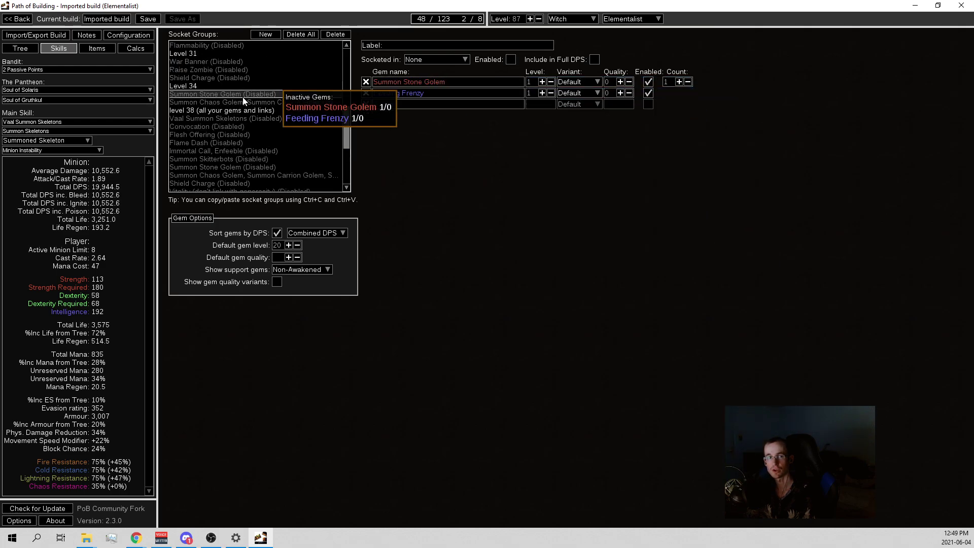
pyautogui.click(275, 102)
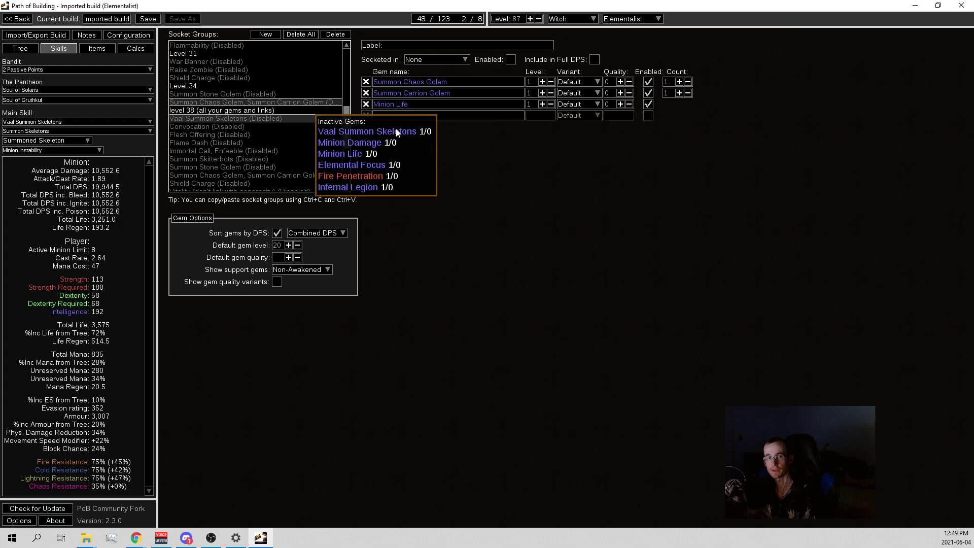
pyautogui.click(251, 93)
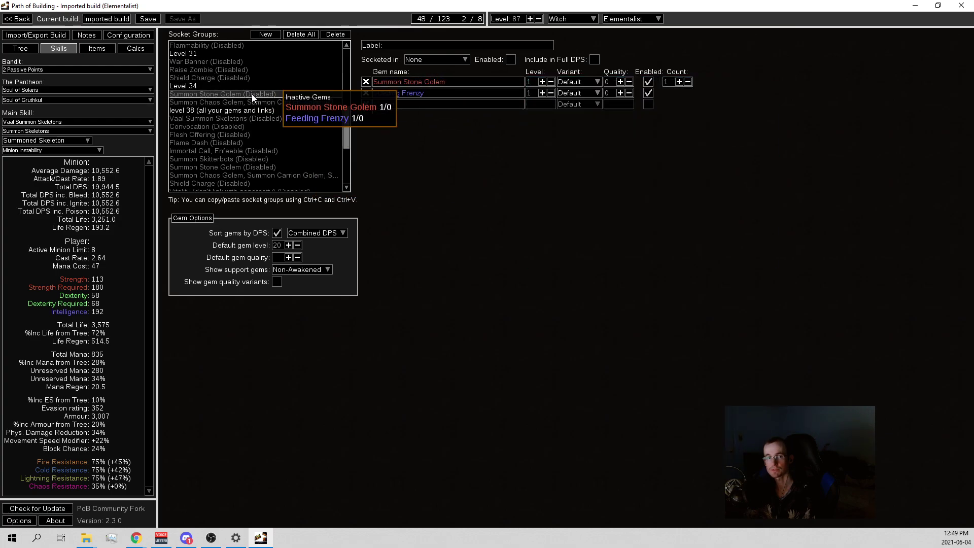
pyautogui.click(248, 103)
pyautogui.scroll(-2, 257, 162)
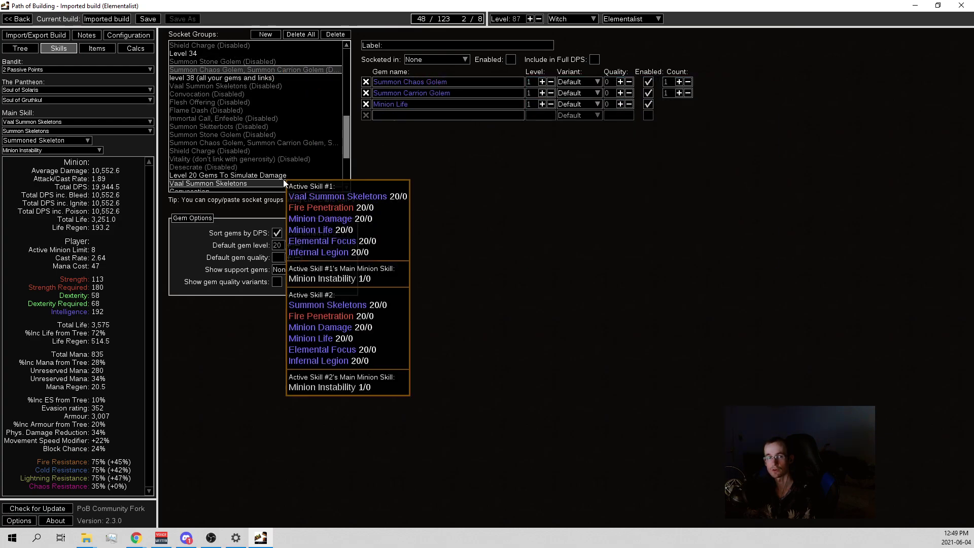
pyautogui.click(239, 127)
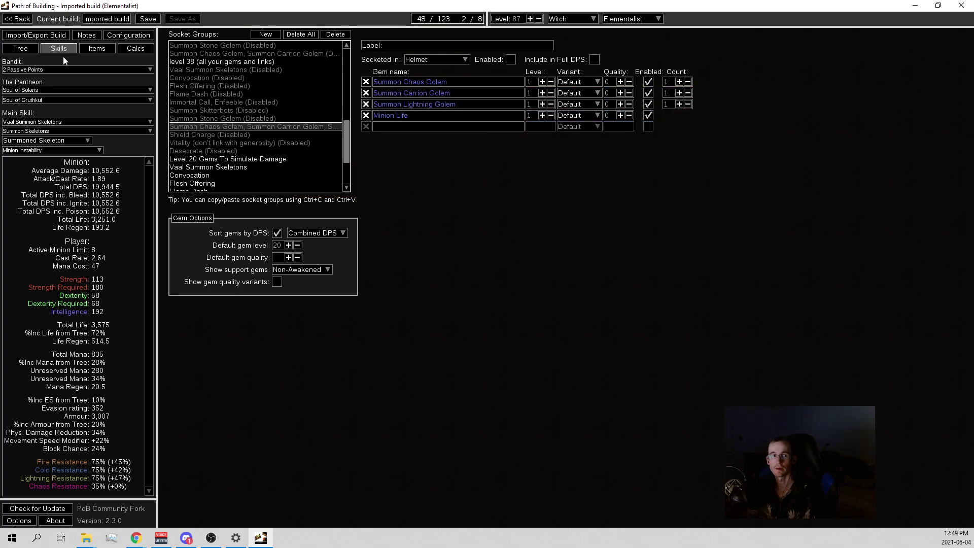
pyautogui.click(22, 49)
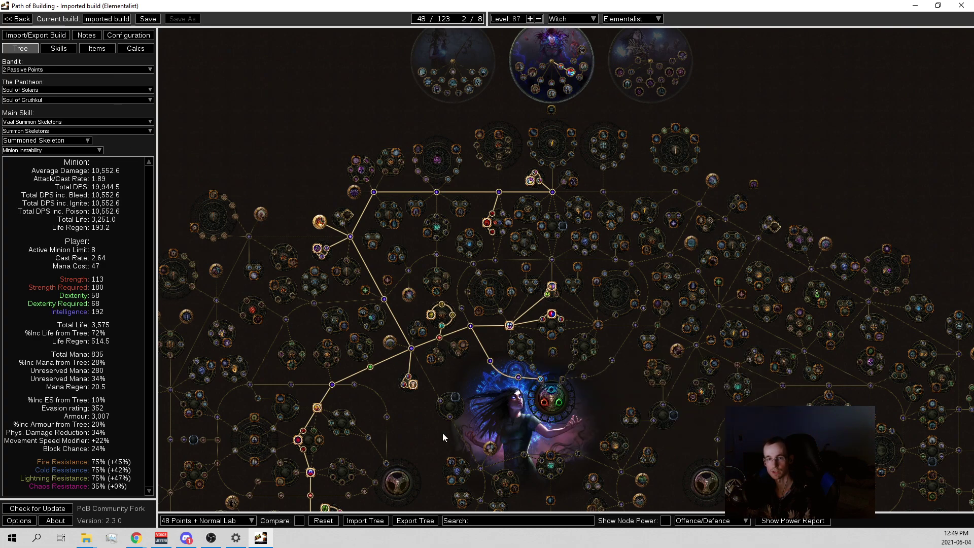
# - Pan the tree view and switch to the 60 Points tree version
pyautogui.moveTo(442, 433); pyautogui.dragTo(480, 245)
pyautogui.moveTo(503, 42); pyautogui.dragTo(508, 133)
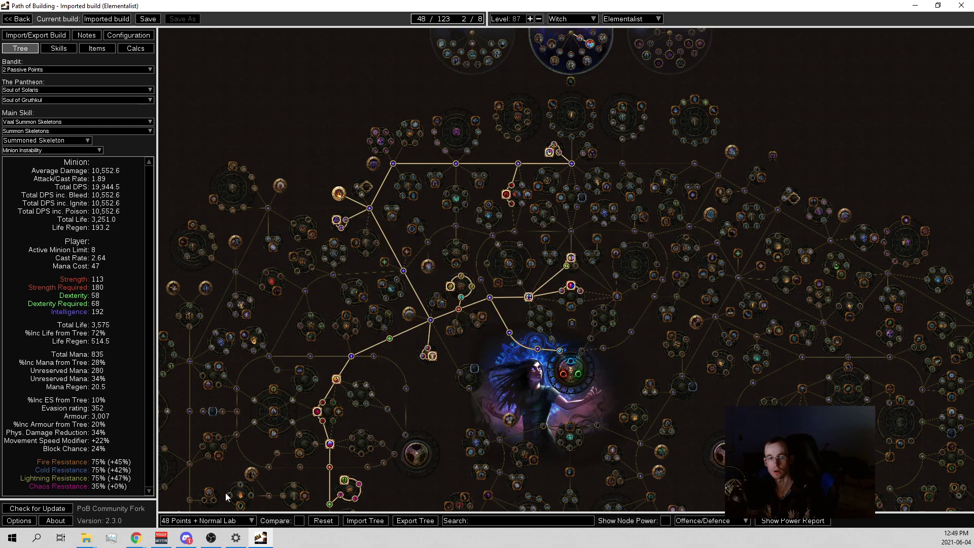
pyautogui.click(241, 525)
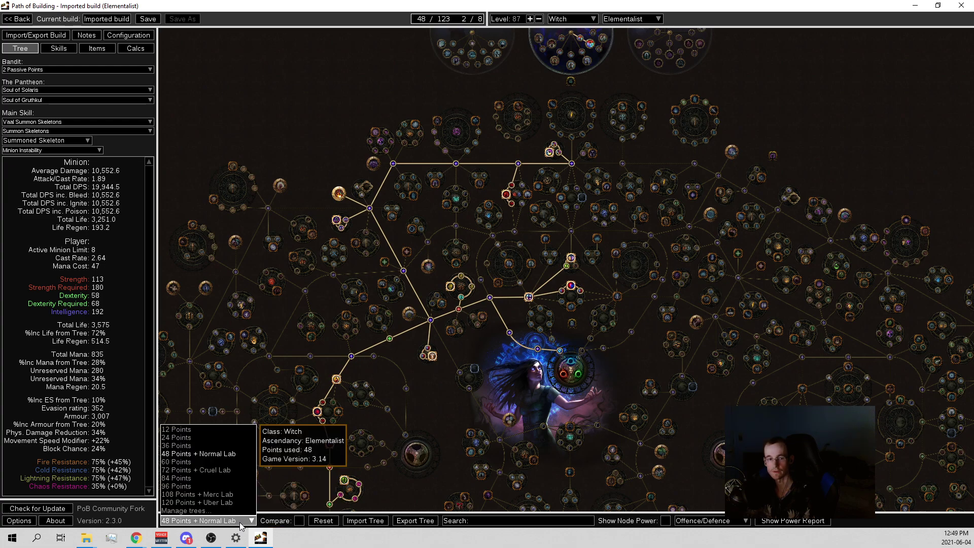
pyautogui.click(195, 461)
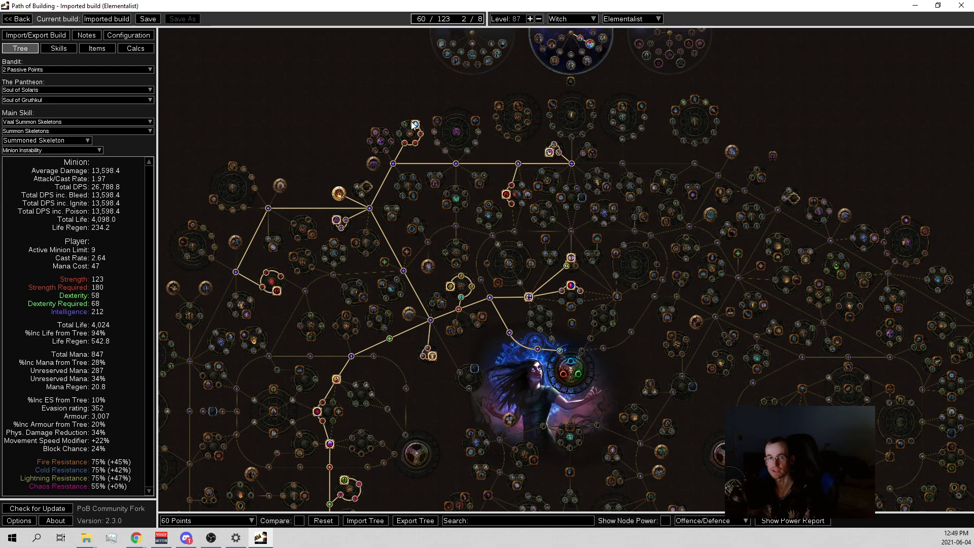
# - Pan and zoom down to inspect the lower part of the tree
pyautogui.moveTo(413, 142)
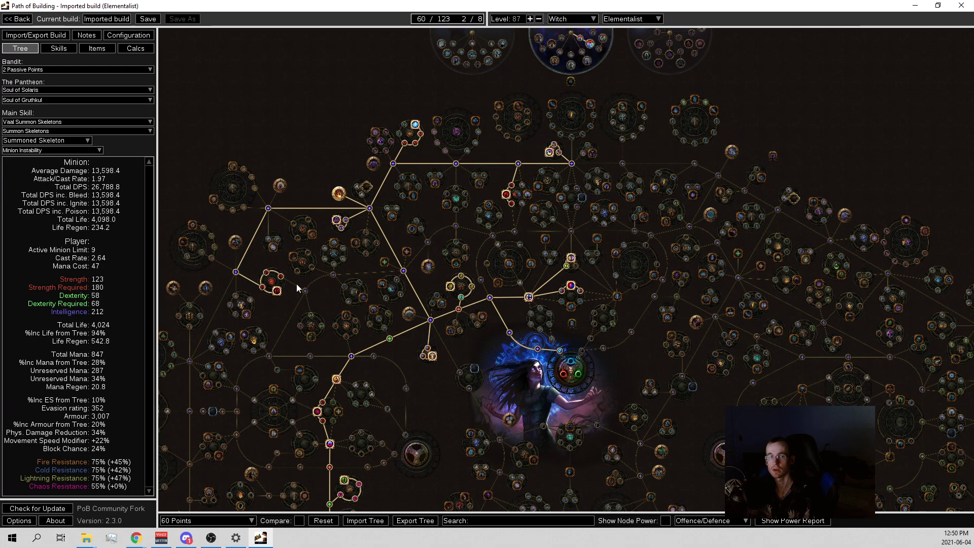
pyautogui.moveTo(277, 296)
pyautogui.moveTo(446, 452); pyautogui.dragTo(474, 335)
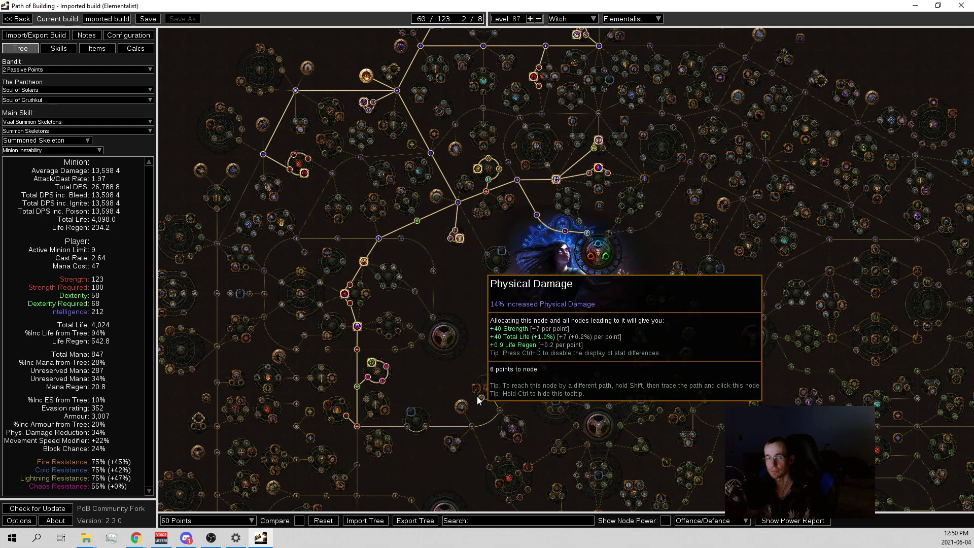
pyautogui.scroll(-1, 208, 520)
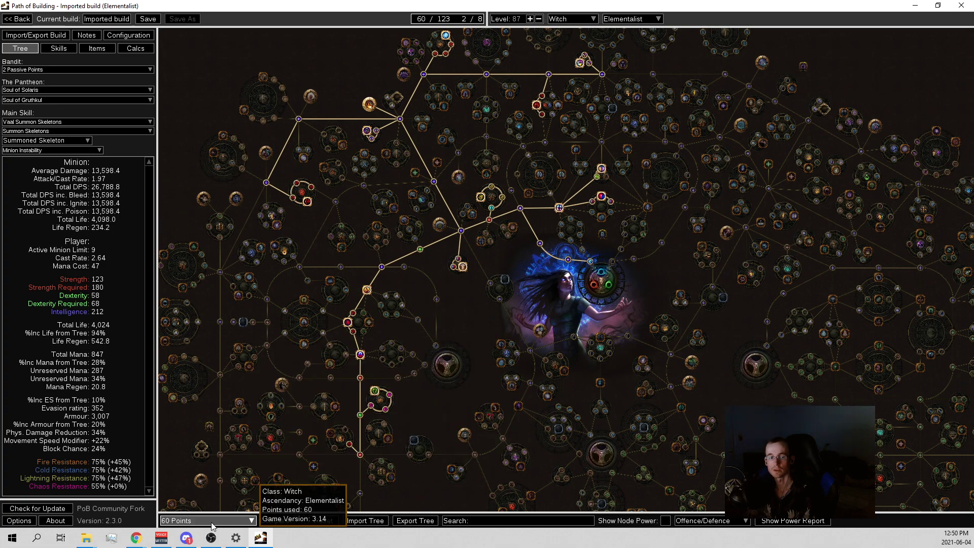
pyautogui.moveTo(466, 403); pyautogui.dragTo(357, 376)
pyautogui.moveTo(575, 227); pyautogui.dragTo(679, 358)
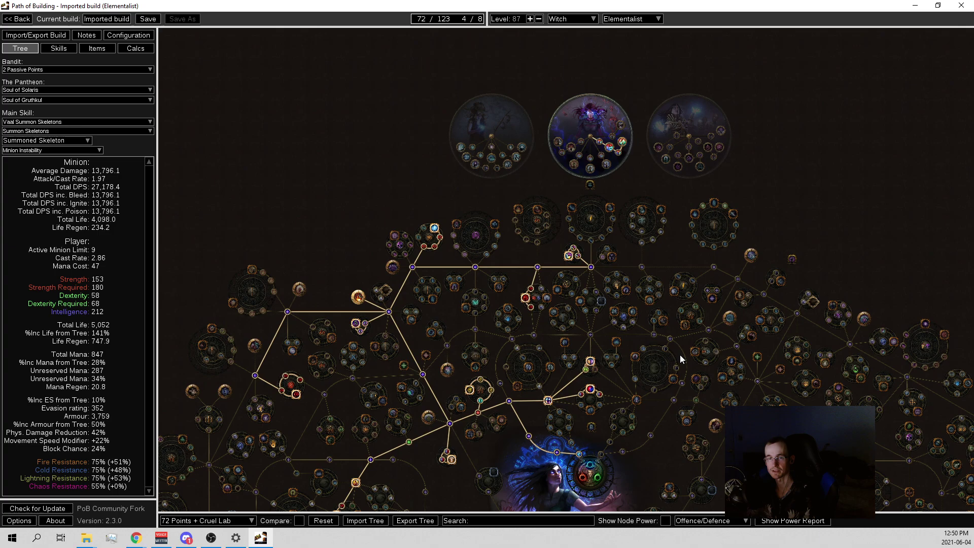
pyautogui.moveTo(624, 146)
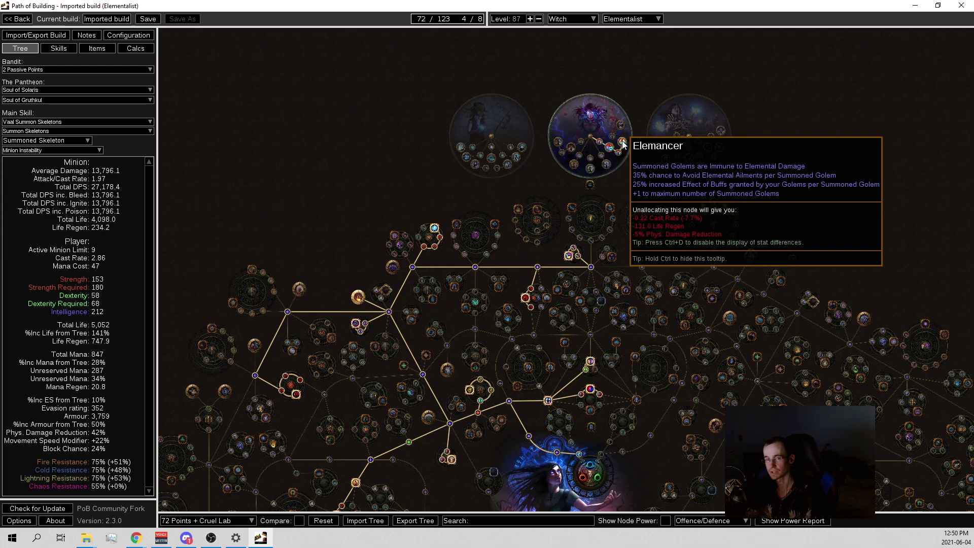
pyautogui.moveTo(652, 415); pyautogui.dragTo(655, 290)
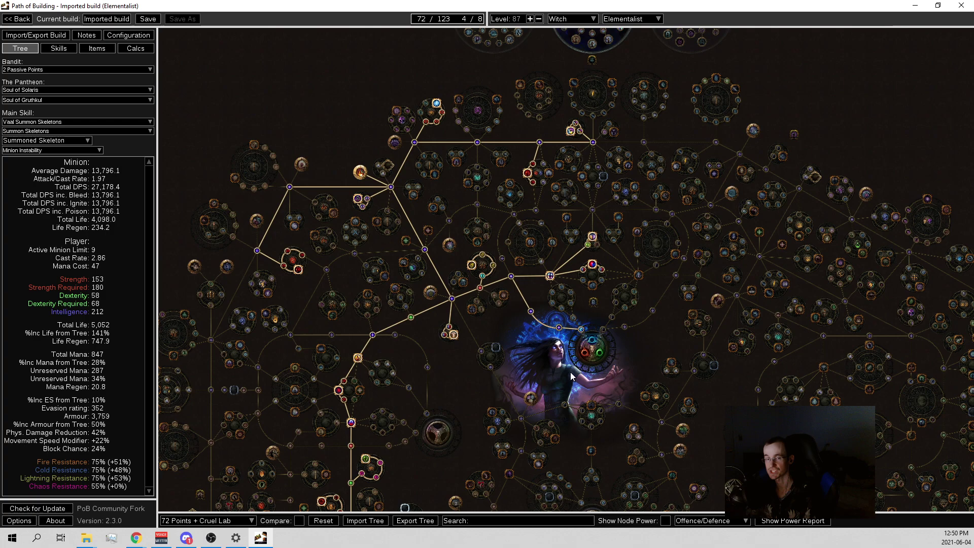
pyautogui.moveTo(571, 375); pyautogui.dragTo(561, 405)
pyautogui.moveTo(615, 48)
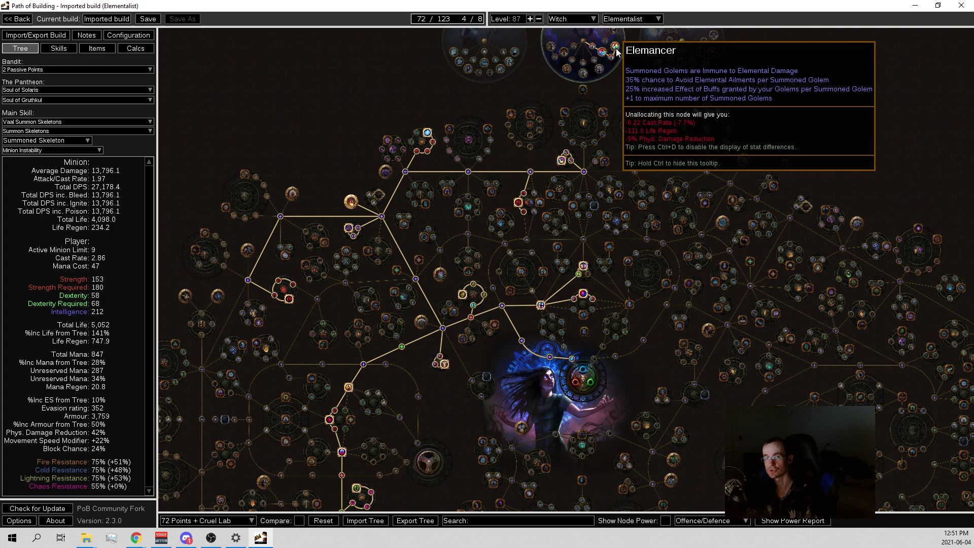
pyautogui.click(58, 50)
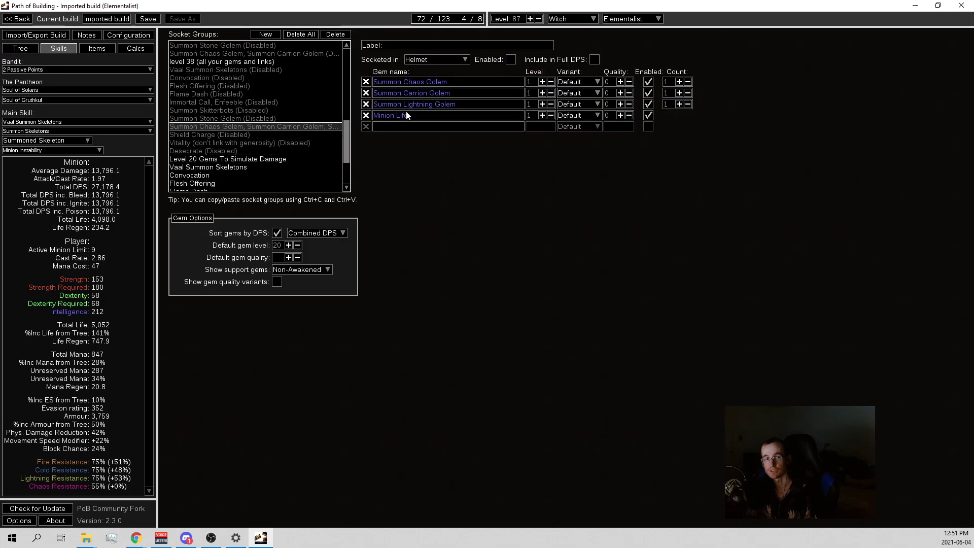
pyautogui.moveTo(417, 103)
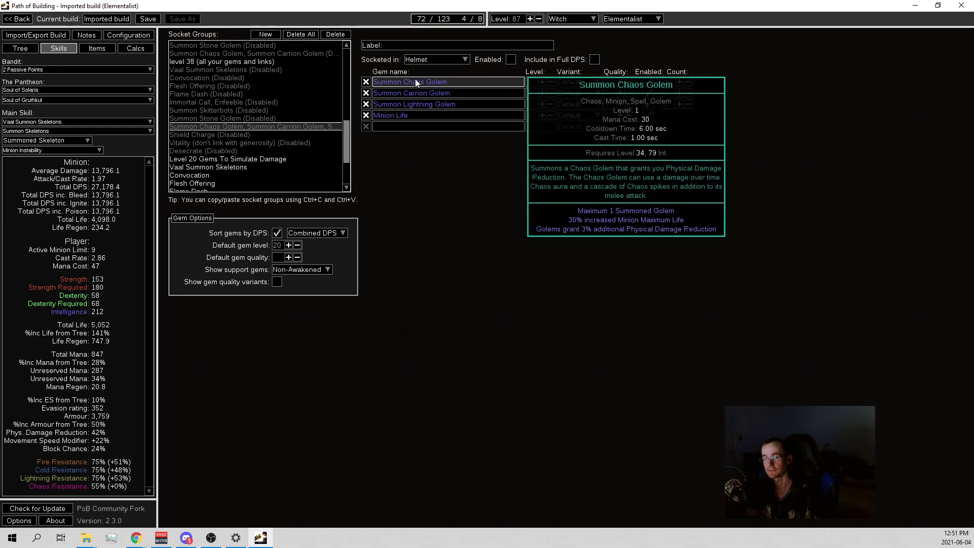
pyautogui.click(203, 119)
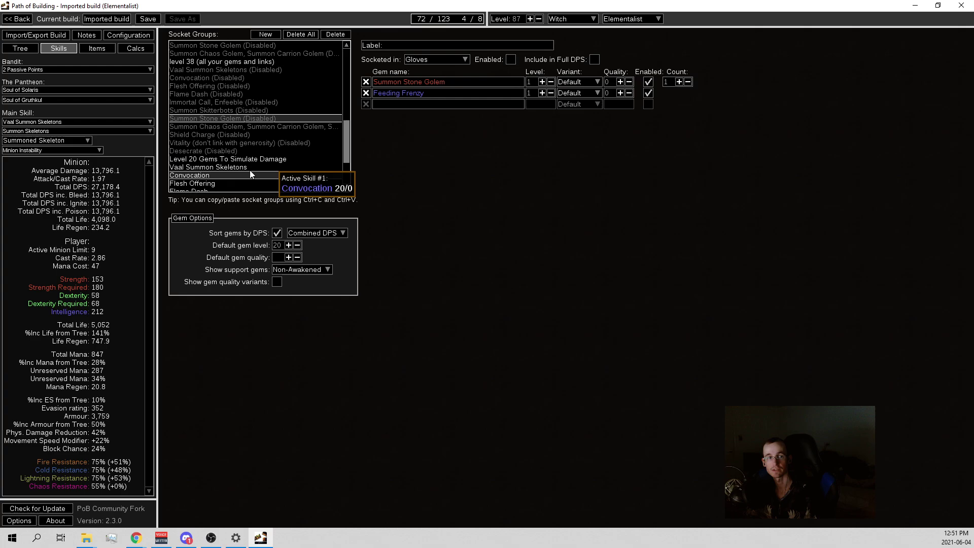
# - Return to the passive tree and switch to the 84 Points version
pyautogui.click(20, 49)
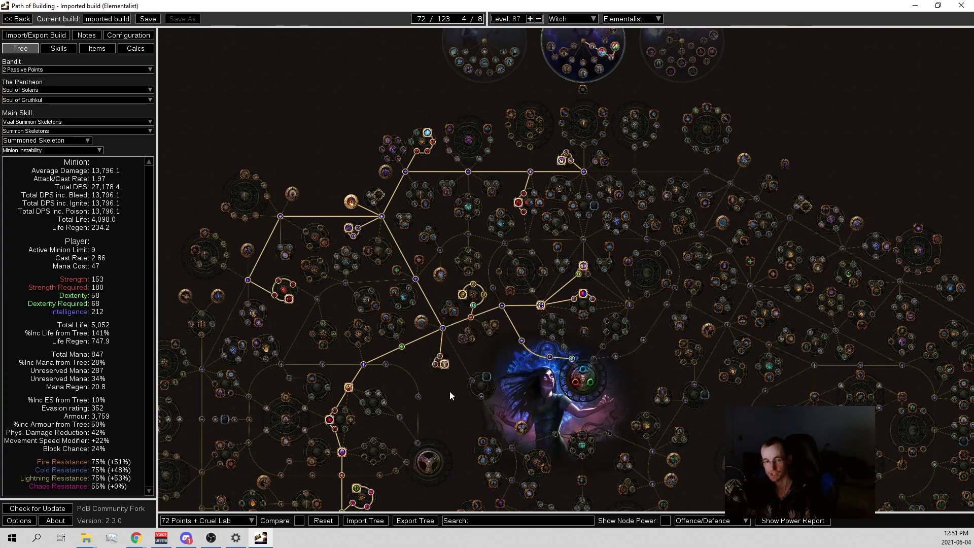
pyautogui.moveTo(449, 391); pyautogui.dragTo(462, 264)
pyautogui.click(206, 520)
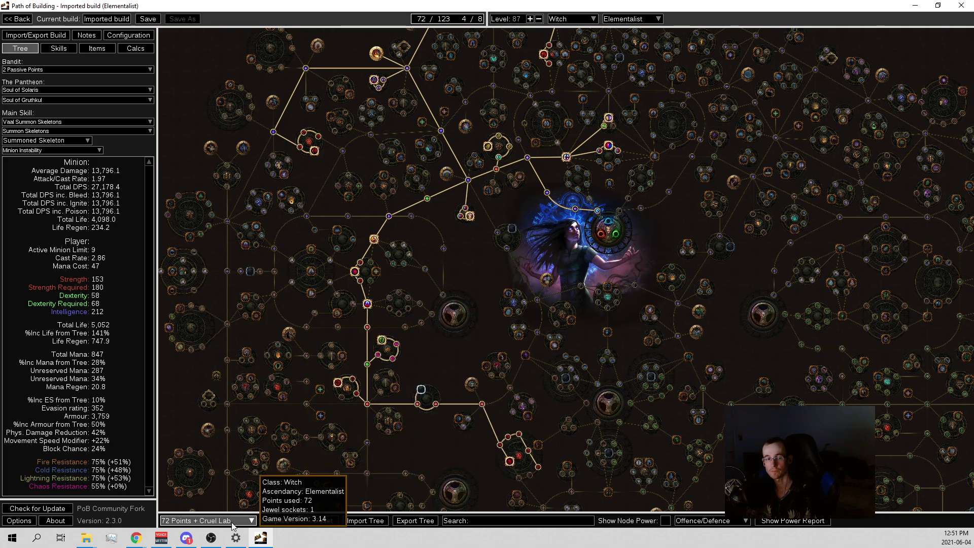
pyautogui.click(203, 507)
# - Pan and zoom around the Witch start area and the Elementalist ascendancy
pyautogui.moveTo(462, 297); pyautogui.dragTo(453, 120)
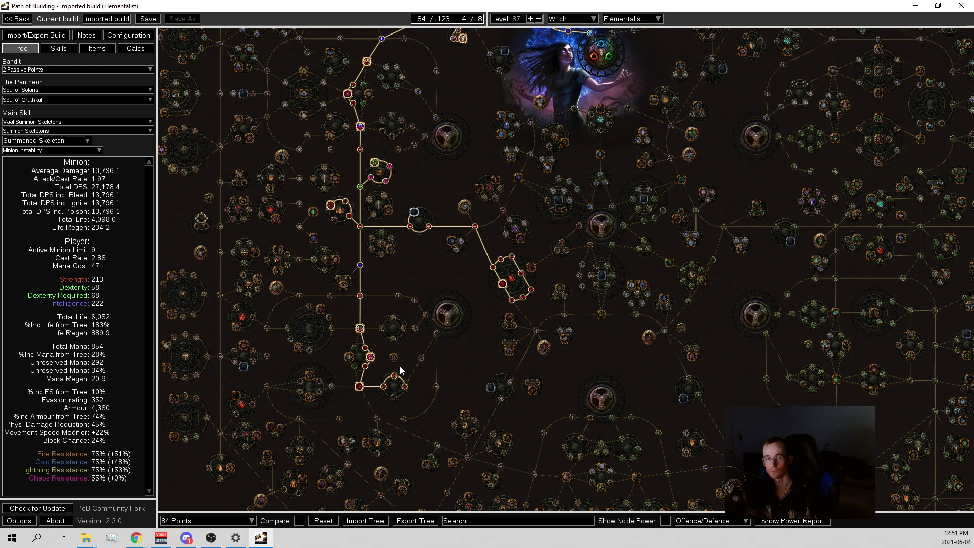
pyautogui.moveTo(425, 262); pyautogui.dragTo(416, 313)
pyautogui.scroll(-1, 214, 516)
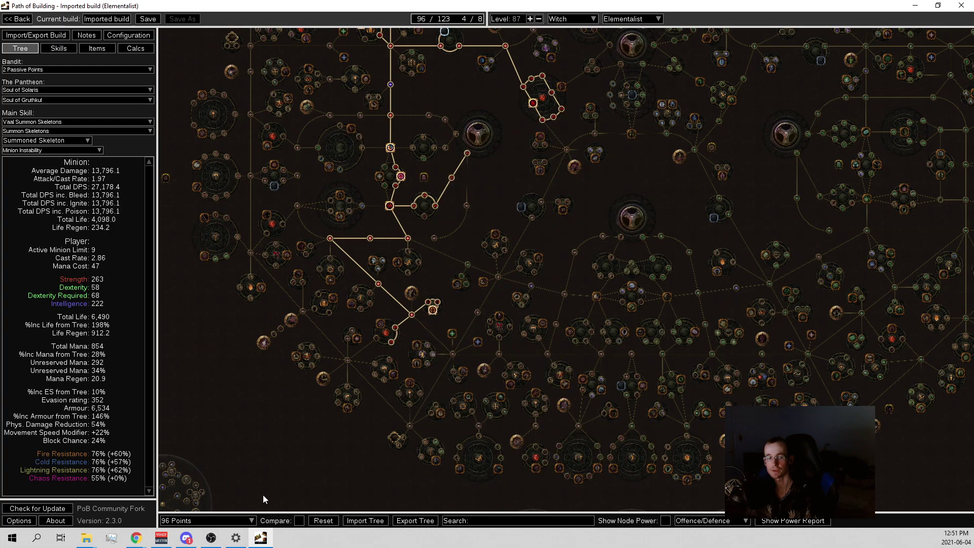
pyautogui.scroll(-1, 230, 521)
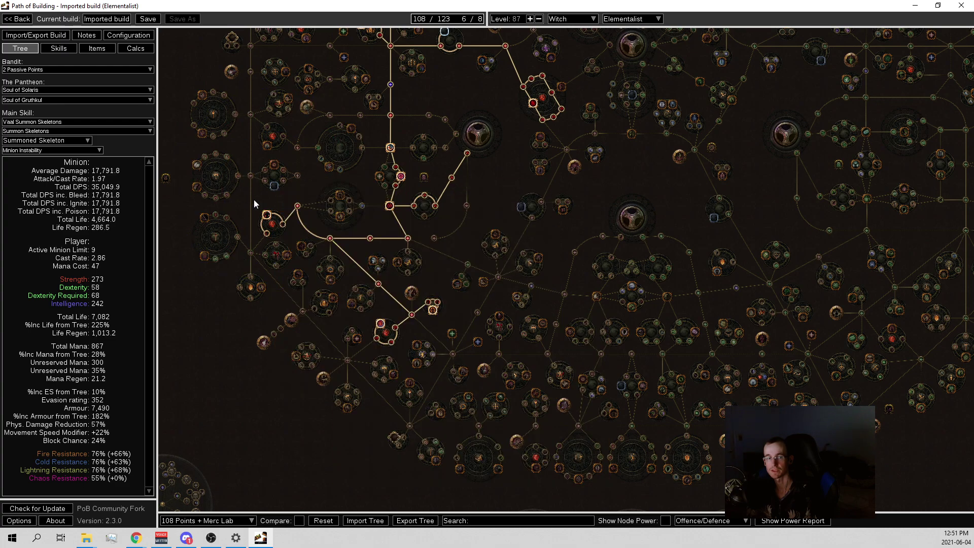
pyautogui.moveTo(290, 251); pyautogui.dragTo(298, 344)
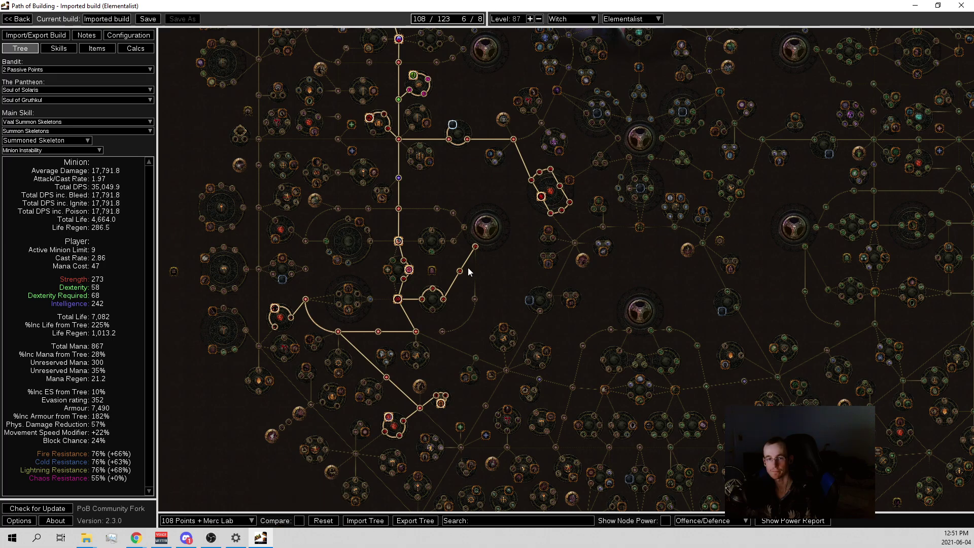
pyautogui.moveTo(467, 266); pyautogui.dragTo(434, 508)
pyautogui.moveTo(533, 265); pyautogui.dragTo(468, 345)
pyautogui.scroll(5, 477, 120)
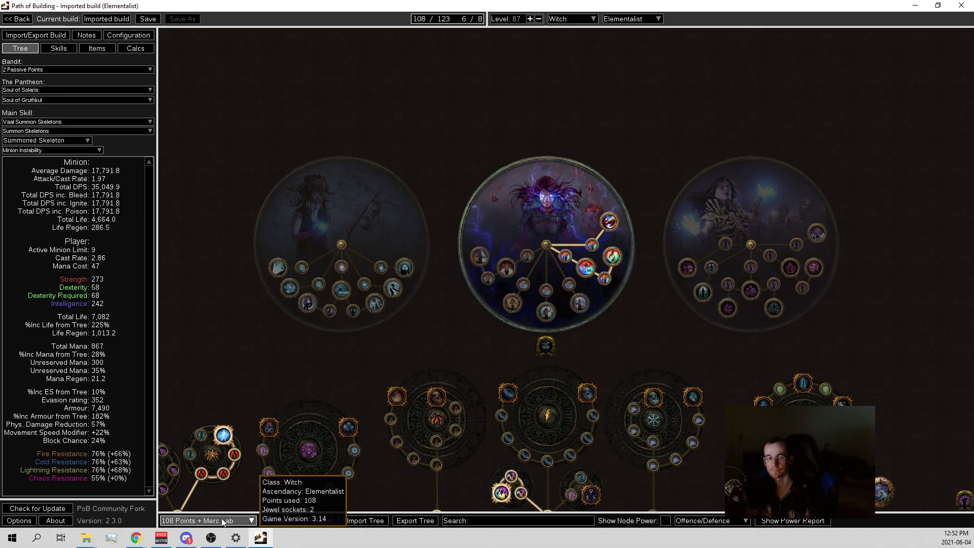
pyautogui.scroll(-1, 221, 518)
pyautogui.moveTo(433, 372); pyautogui.dragTo(507, 76)
pyautogui.scroll(-2, 467, 276)
pyautogui.moveTo(386, 330); pyautogui.dragTo(482, 367)
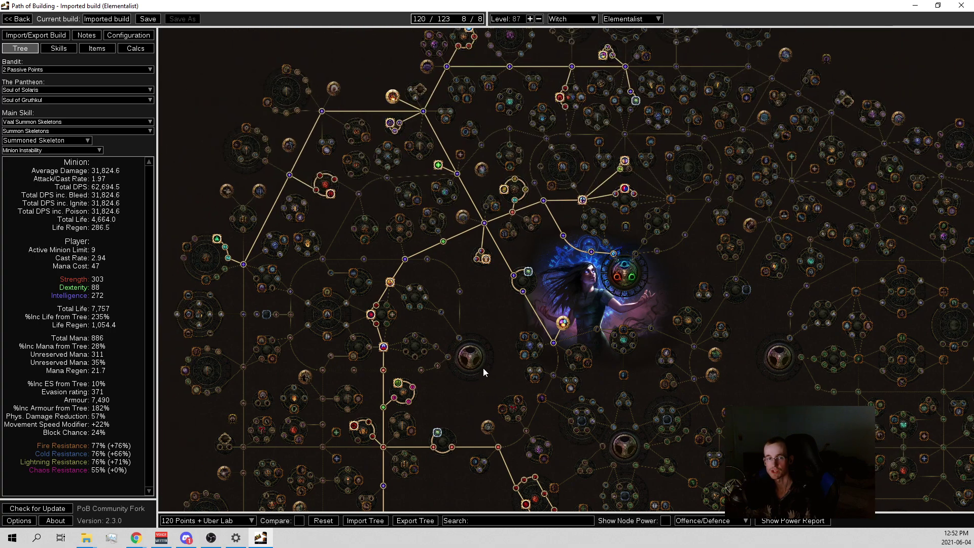
pyautogui.moveTo(566, 327)
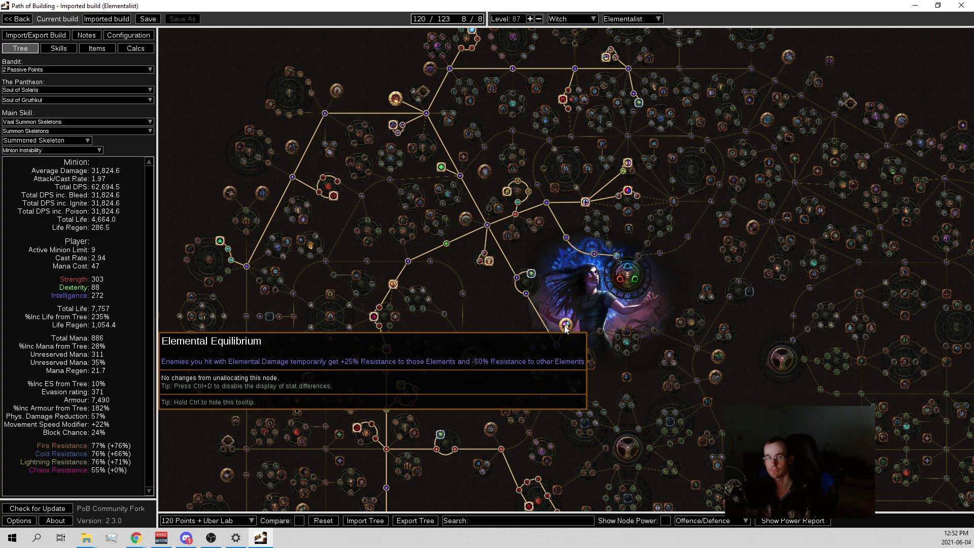
pyautogui.moveTo(508, 325); pyautogui.dragTo(458, 364)
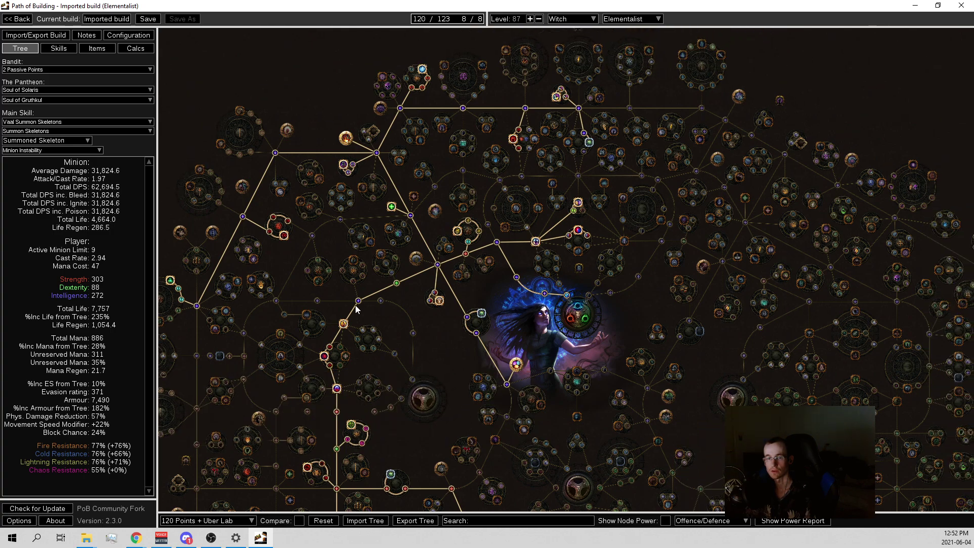
pyautogui.click(58, 49)
pyautogui.scroll(-3, 251, 167)
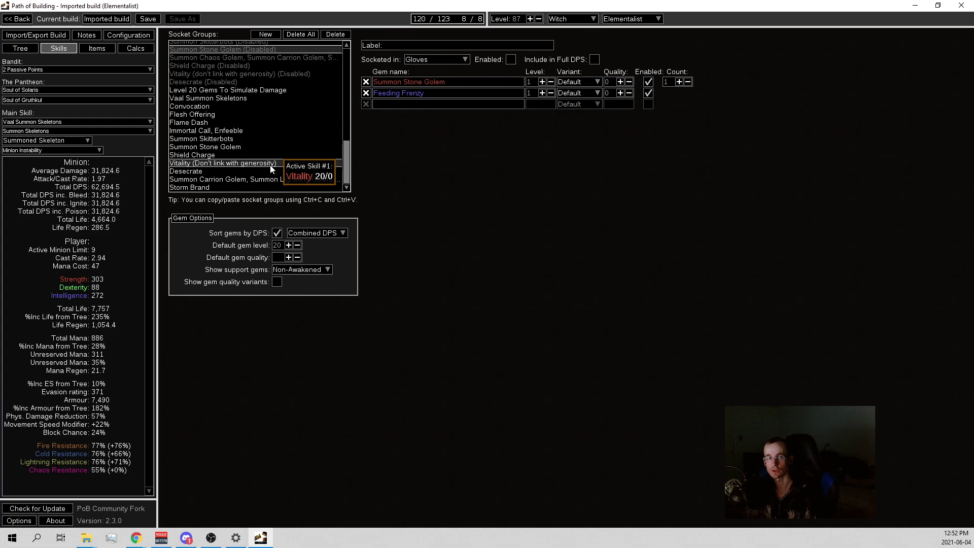
pyautogui.click(223, 186)
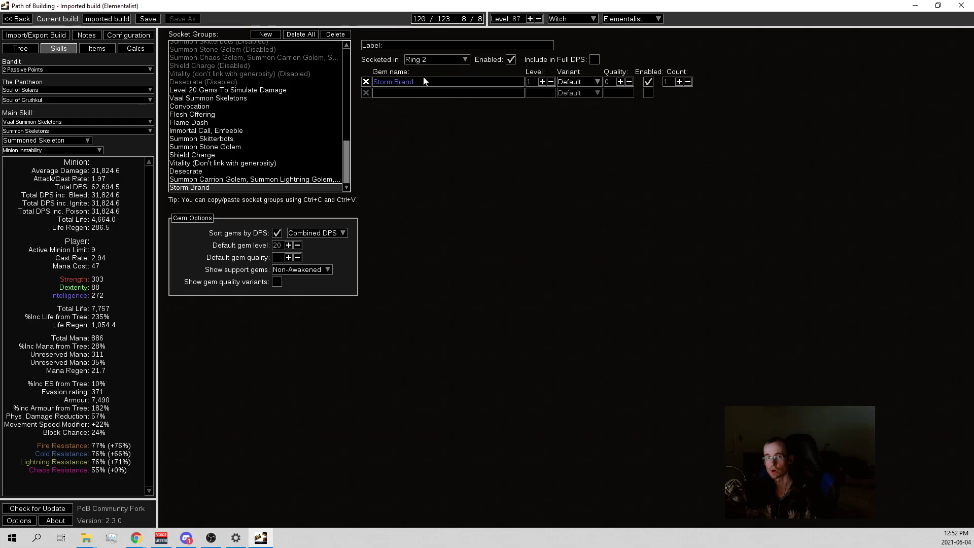
pyautogui.moveTo(421, 87)
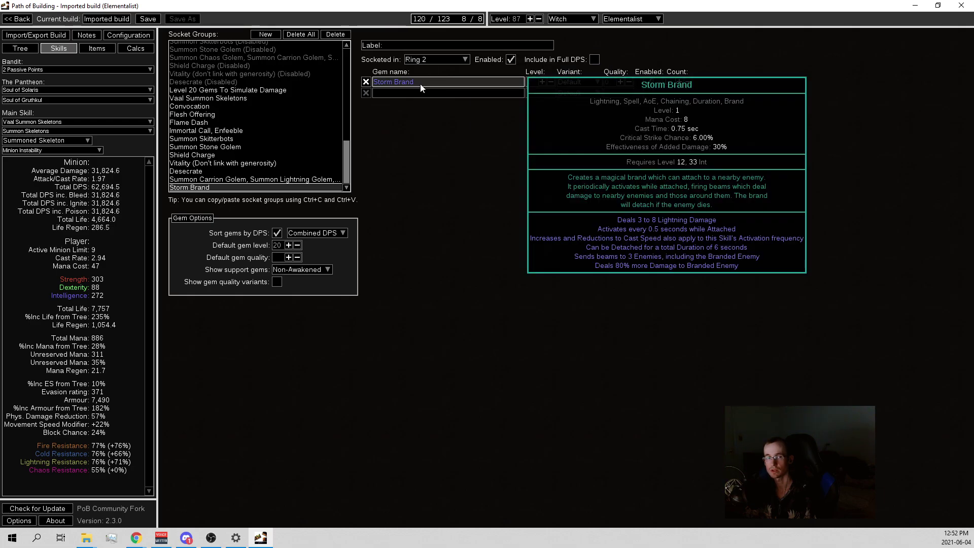
pyautogui.click(22, 47)
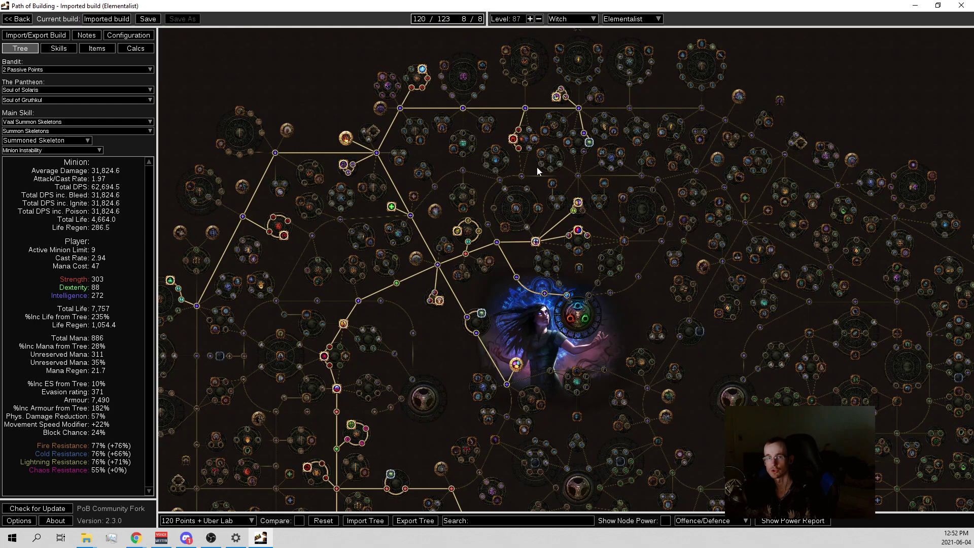
pyautogui.moveTo(517, 367)
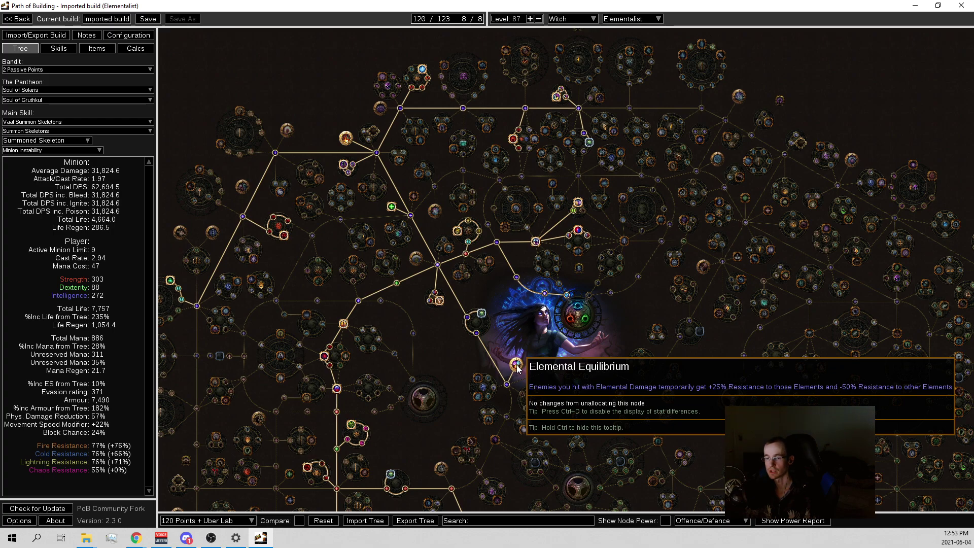
pyautogui.click(136, 48)
pyautogui.click(128, 34)
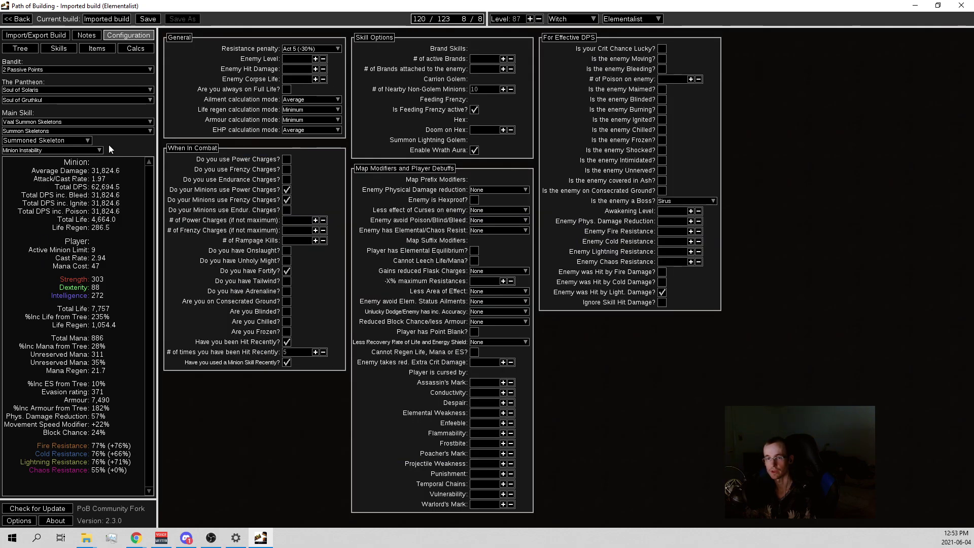
pyautogui.click(662, 293)
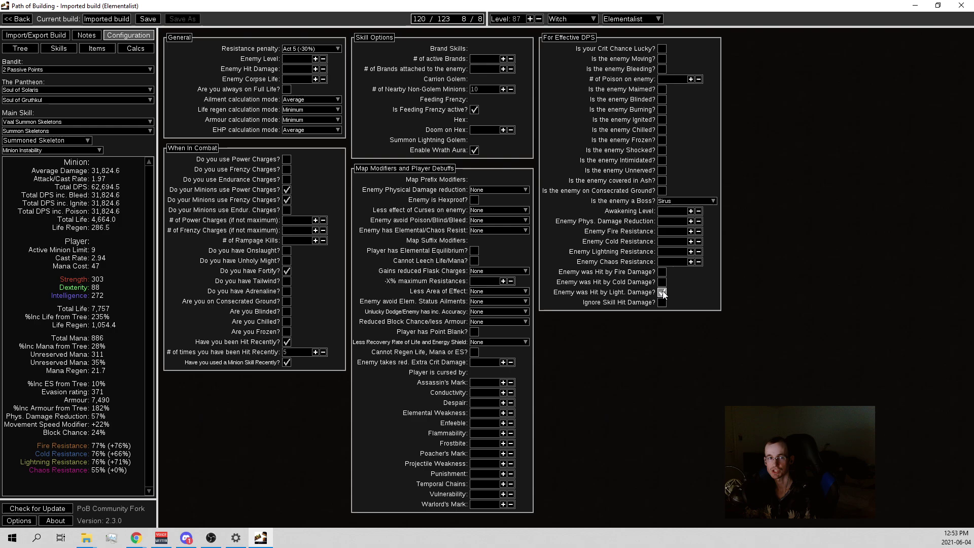
pyautogui.click(662, 292)
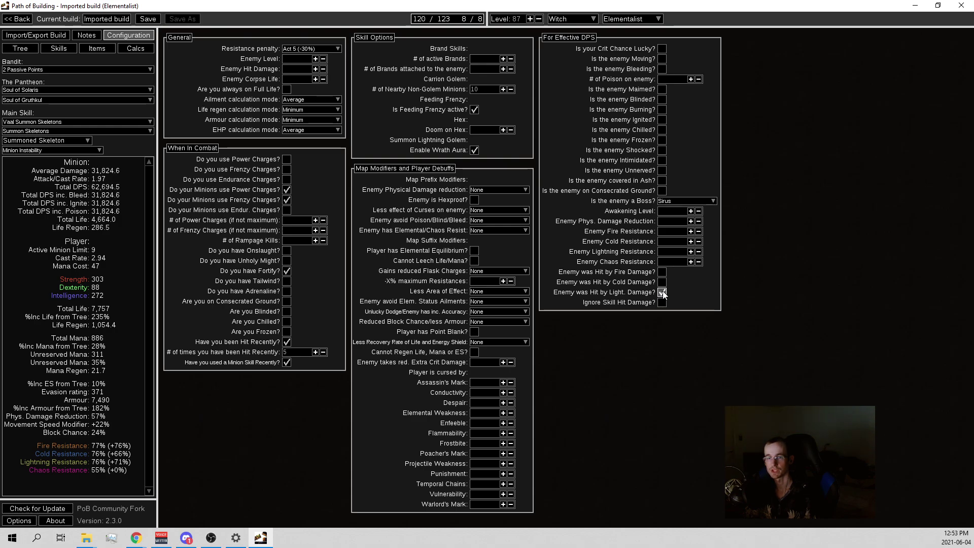
# - Return to the passive tree and zoom in and out around the Witch ascendancy nodes
pyautogui.click(20, 49)
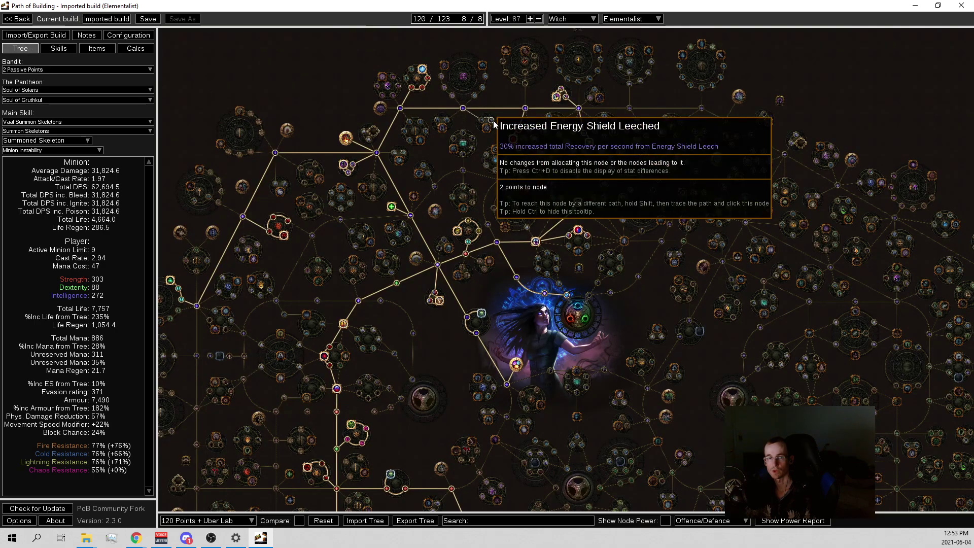
pyautogui.scroll(4, 524, 217)
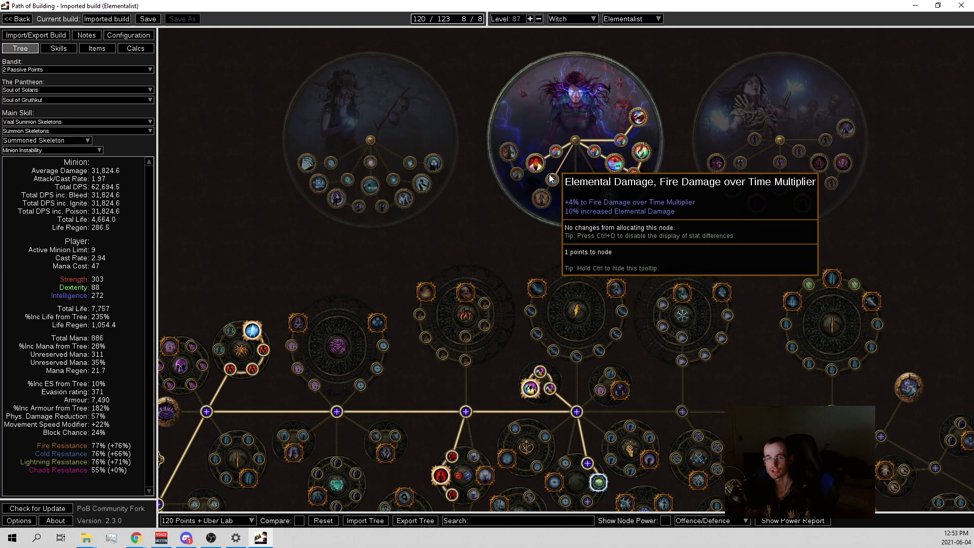
pyautogui.scroll(-3, 670, 94)
pyautogui.scroll(3, 525, 397)
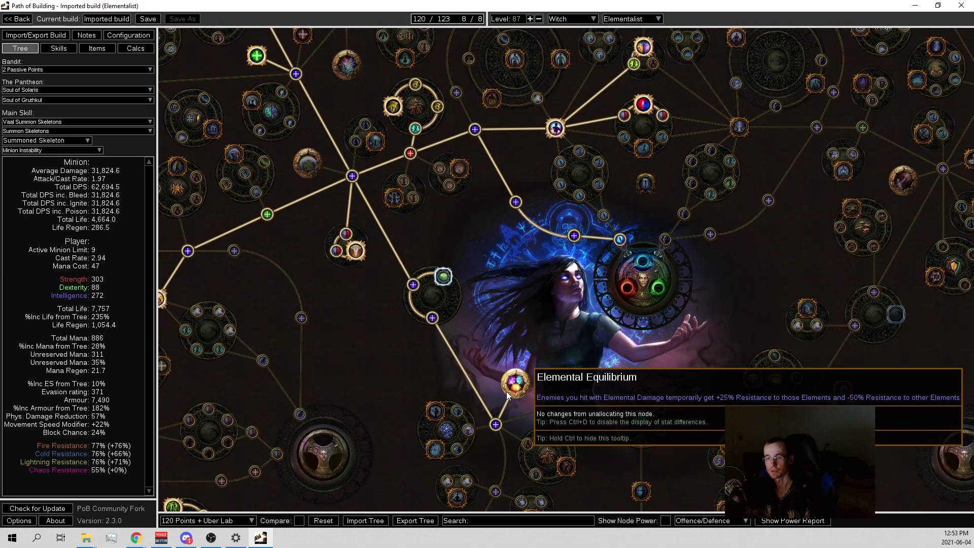
pyautogui.scroll(-3, 533, 238)
pyautogui.scroll(2, 534, 238)
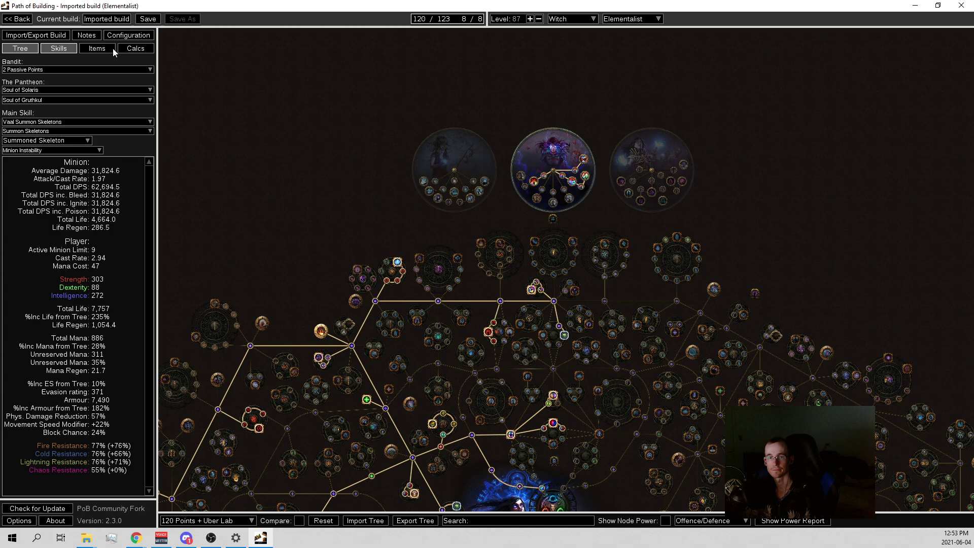
pyautogui.moveTo(533, 182)
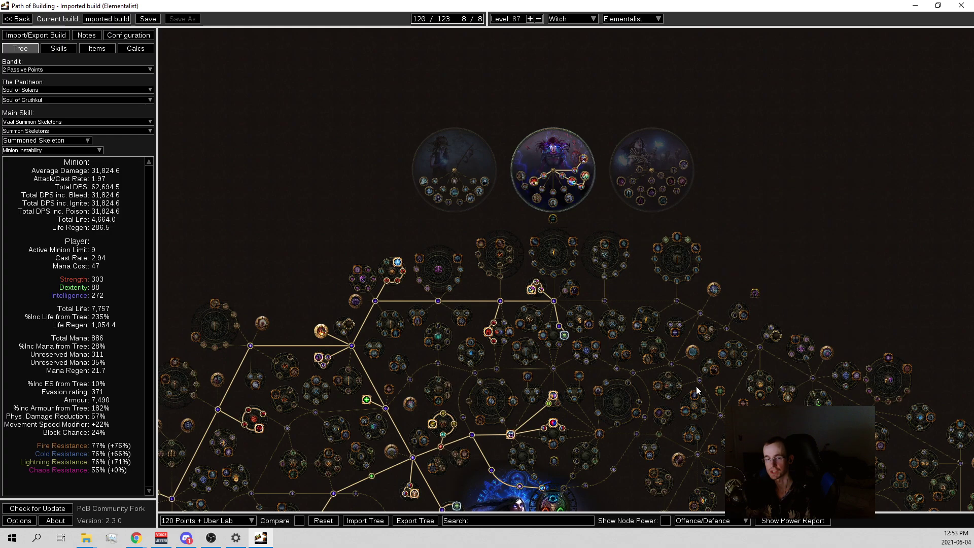
# - Pan over the Witch start and ascendancy circles, then show the skill gem setups
pyautogui.moveTo(675, 401); pyautogui.dragTo(699, 193)
pyautogui.moveTo(465, 352); pyautogui.dragTo(605, 339)
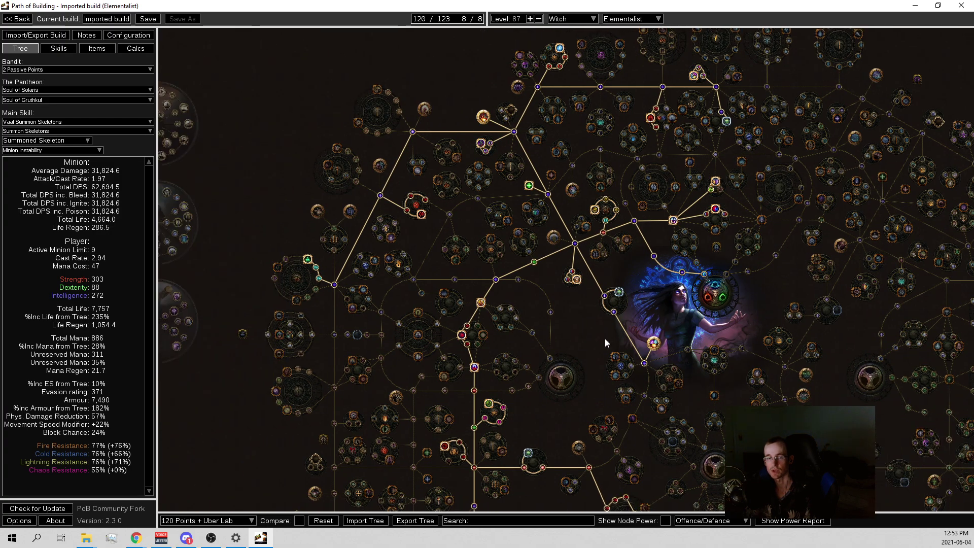
pyautogui.moveTo(559, 306); pyautogui.dragTo(533, 437)
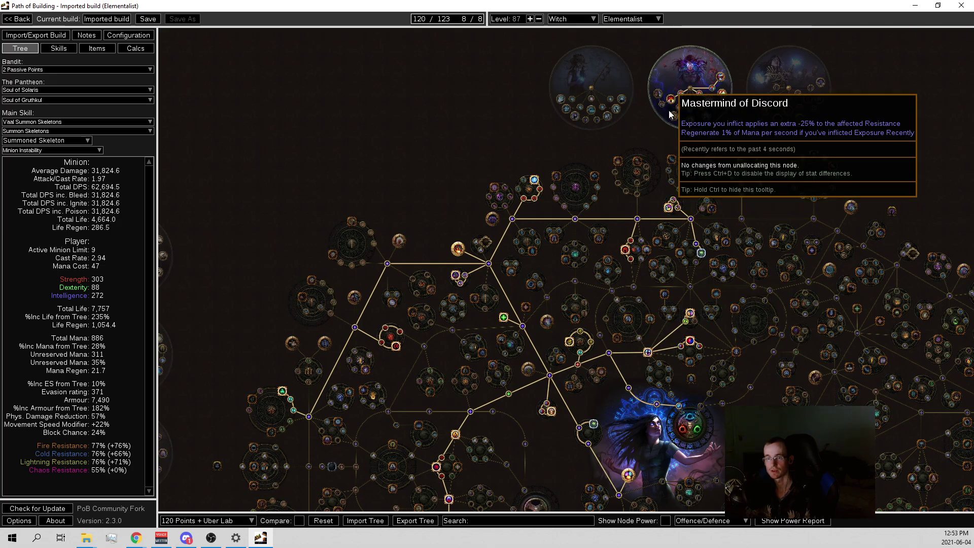
pyautogui.moveTo(685, 304); pyautogui.dragTo(556, 30)
pyautogui.click(59, 49)
pyautogui.moveTo(325, 147)
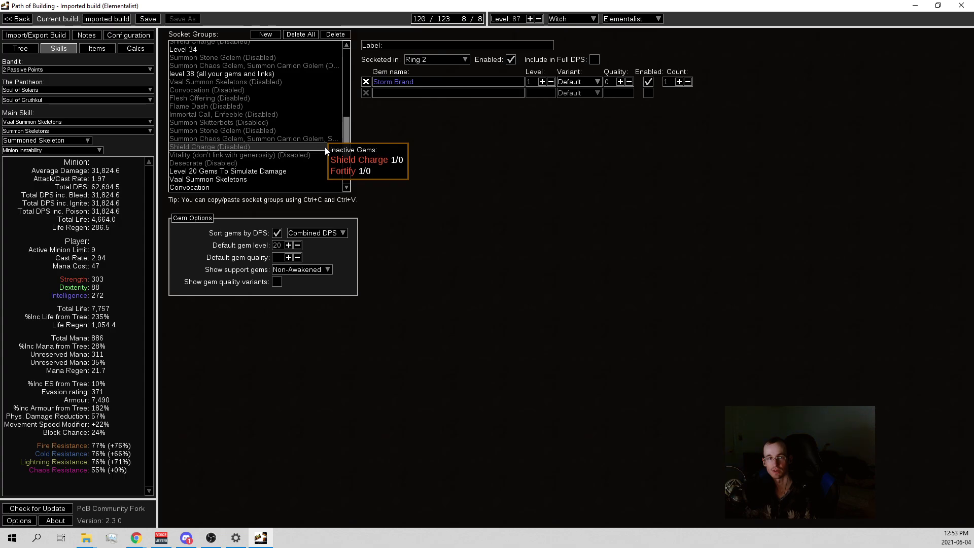
# - Browse the levelling groups: Ethereal Knives, Raise Zombie and Level 4 Summon Raging Spirit
pyautogui.scroll(8, 324, 147)
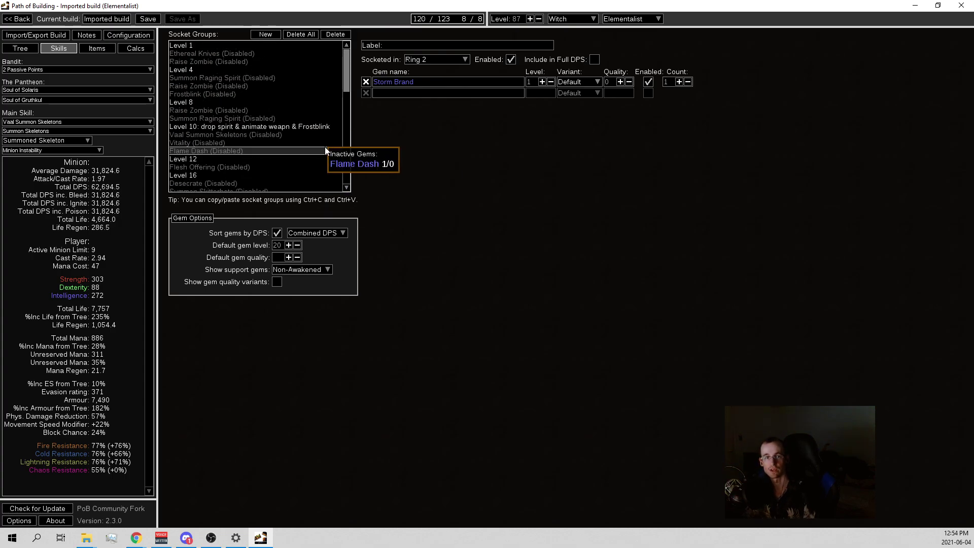
pyautogui.click(201, 53)
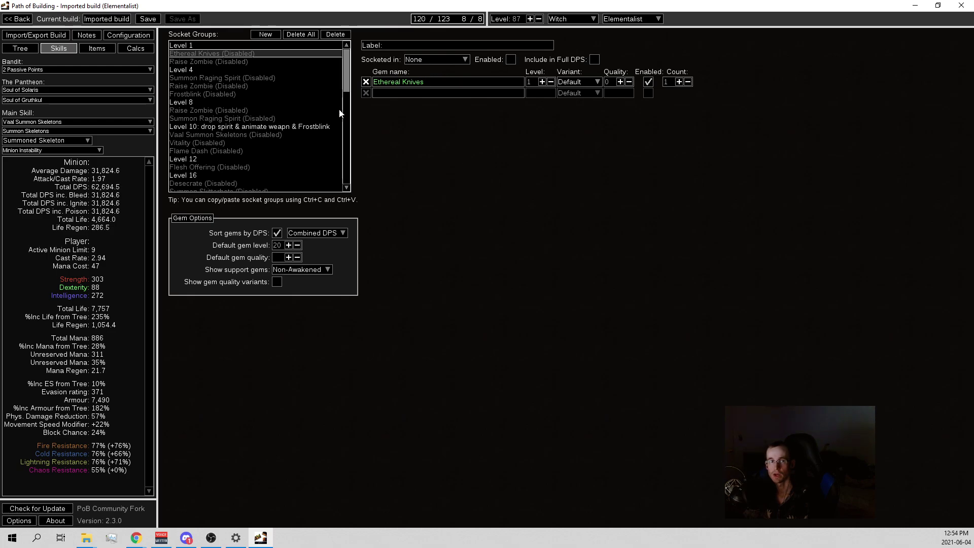
pyautogui.click(246, 69)
pyautogui.click(237, 62)
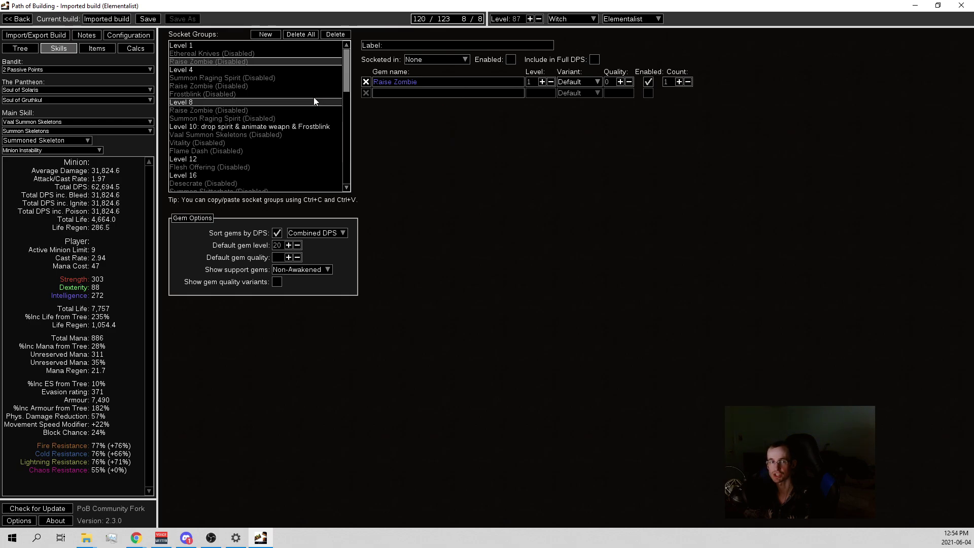
pyautogui.moveTo(260, 82)
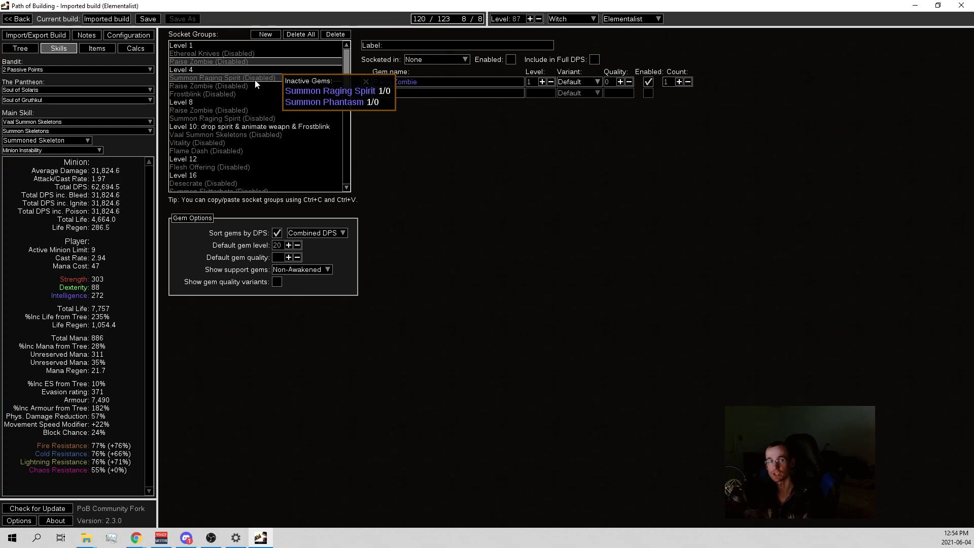
pyautogui.moveTo(406, 81)
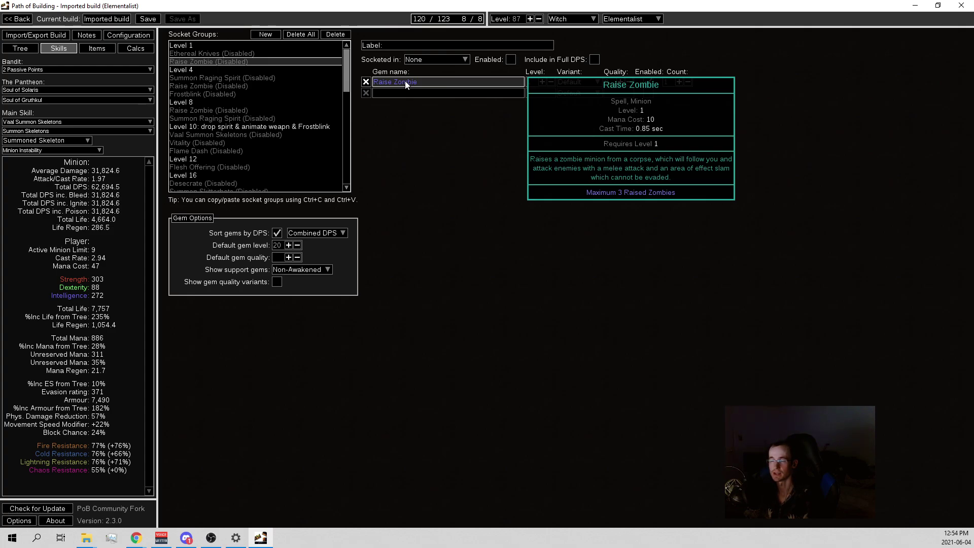
pyautogui.click(240, 53)
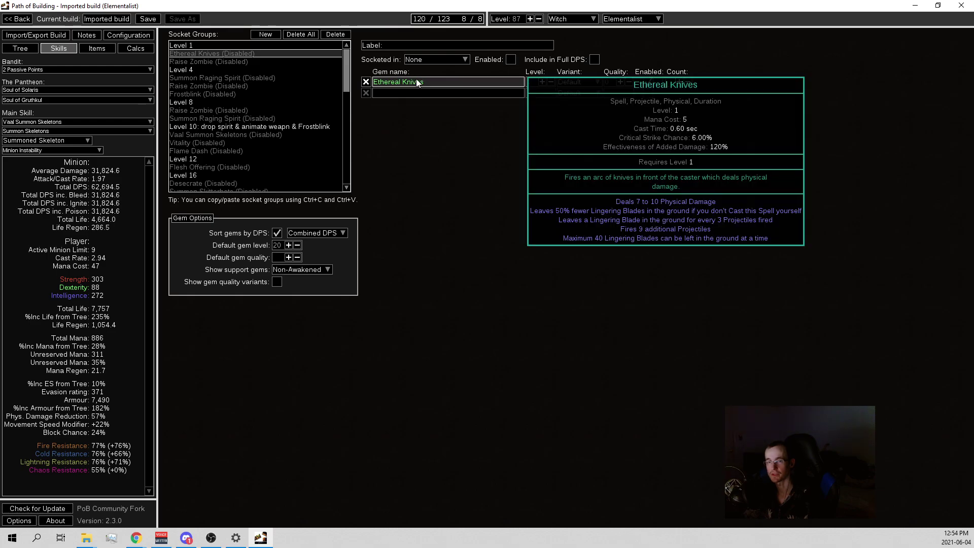
pyautogui.click(208, 79)
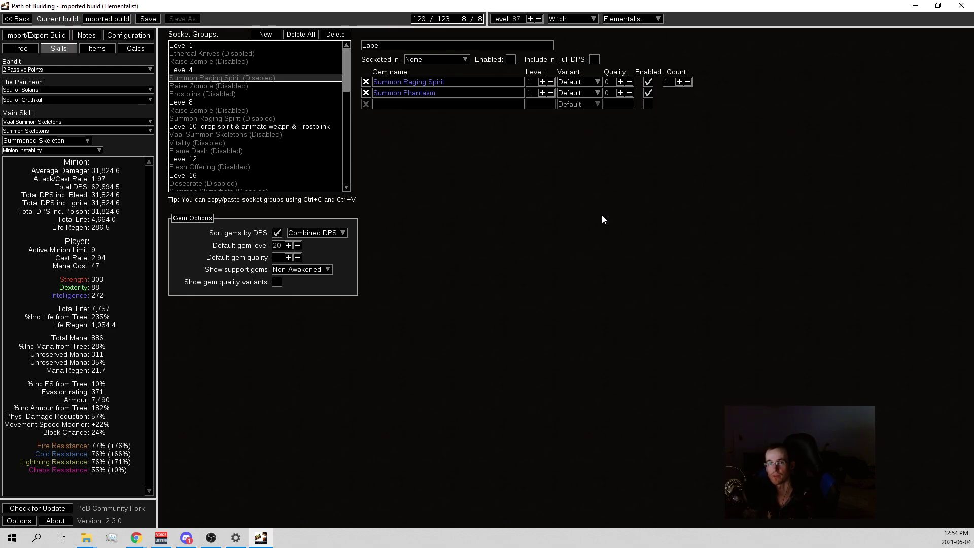
# - Preview the 12 Points tree, restore 120 Points + Uber Lab, and return to the gem setups
pyautogui.click(23, 48)
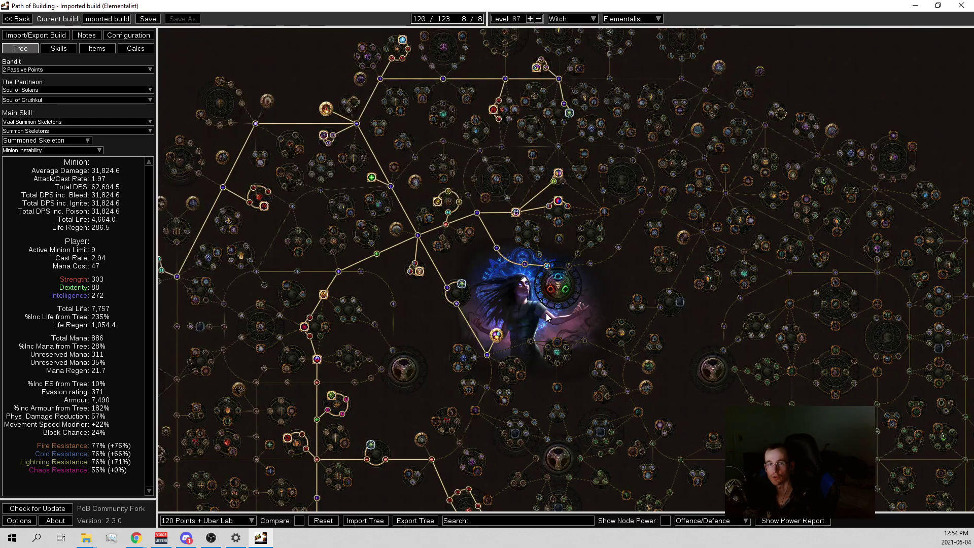
pyautogui.click(221, 521)
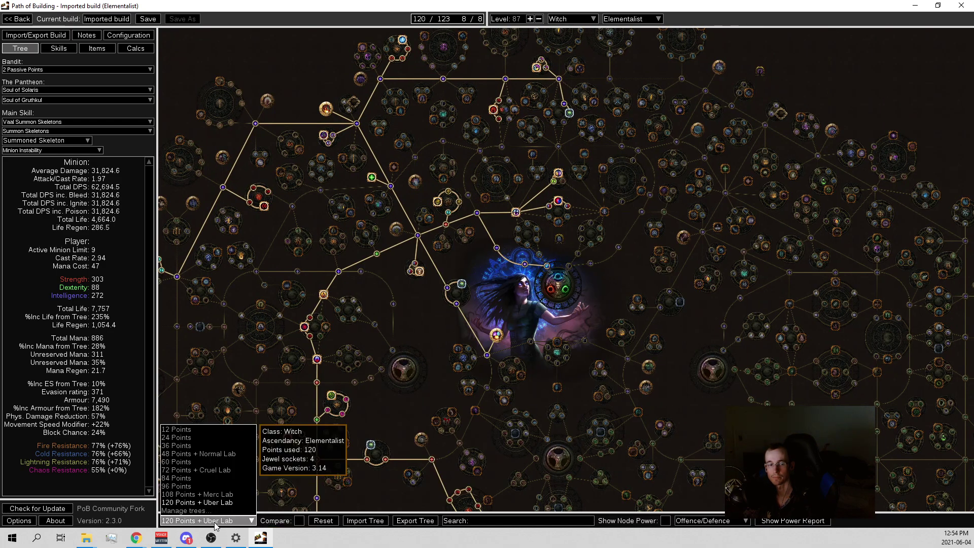
pyautogui.click(199, 429)
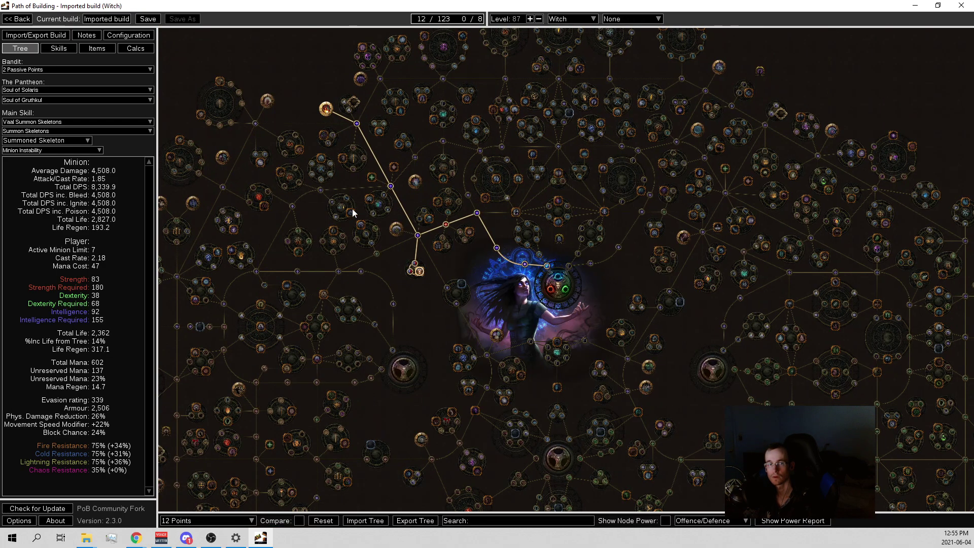
pyautogui.click(232, 518)
pyautogui.click(218, 498)
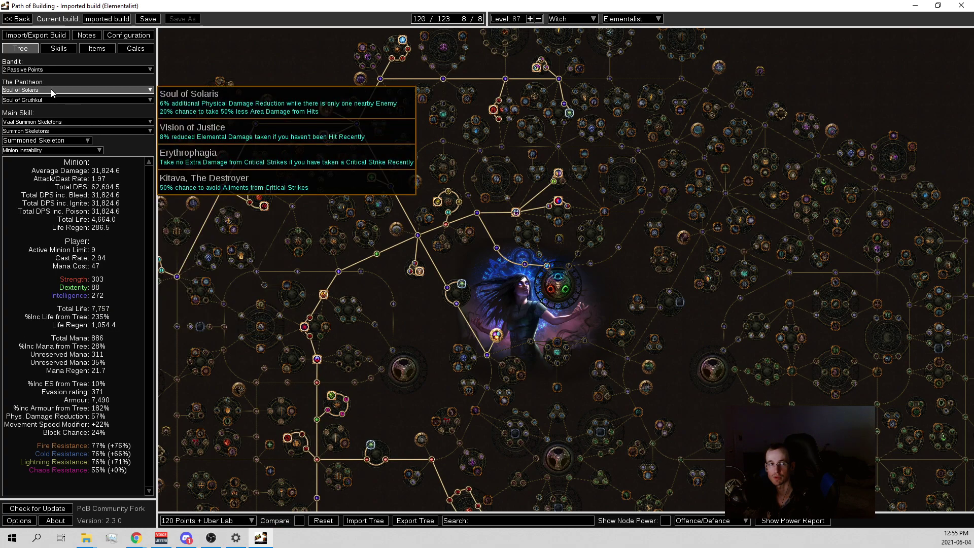
pyautogui.click(54, 49)
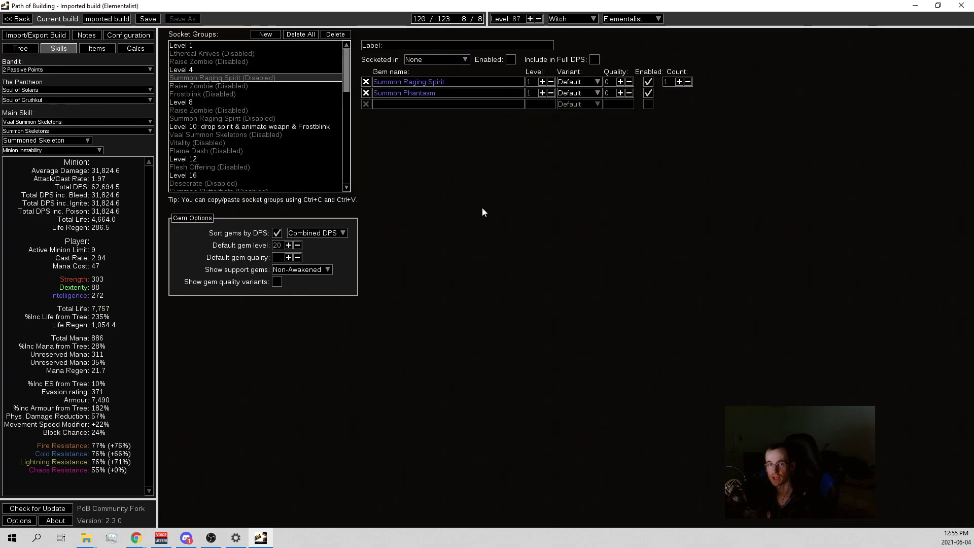
# - Browse the Raise Zombie, Frostblink and Level 8 Raise Zombie groups, then select Summon Raging Spirit
pyautogui.click(240, 86)
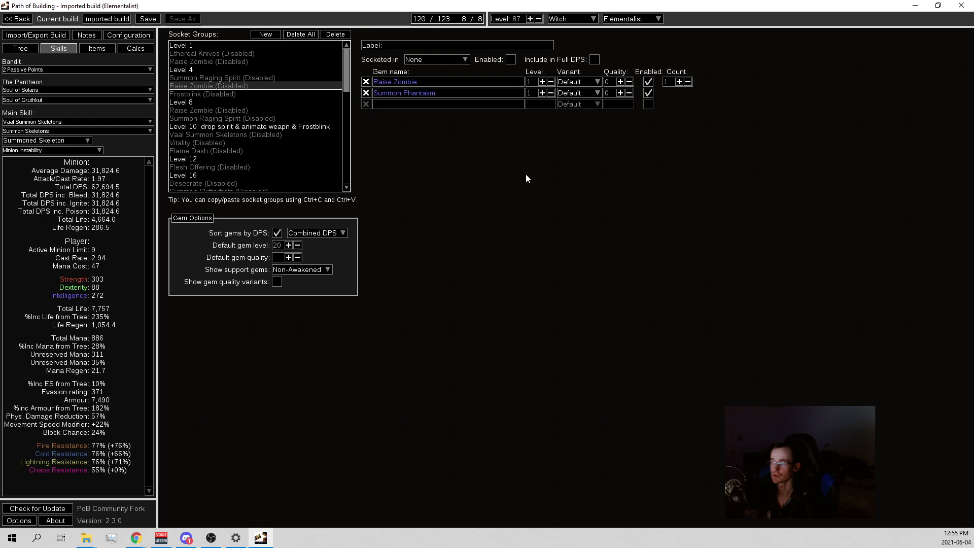
pyautogui.click(232, 94)
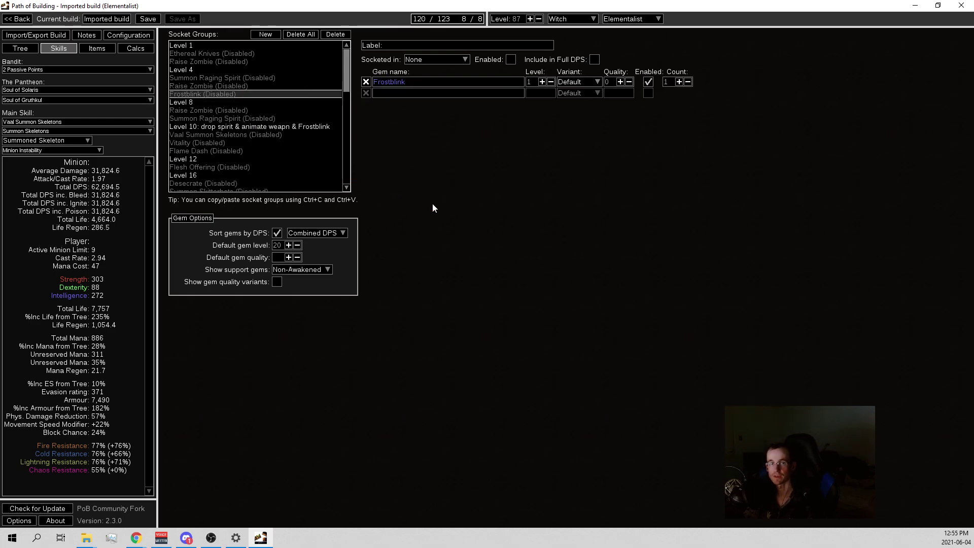
pyautogui.click(216, 108)
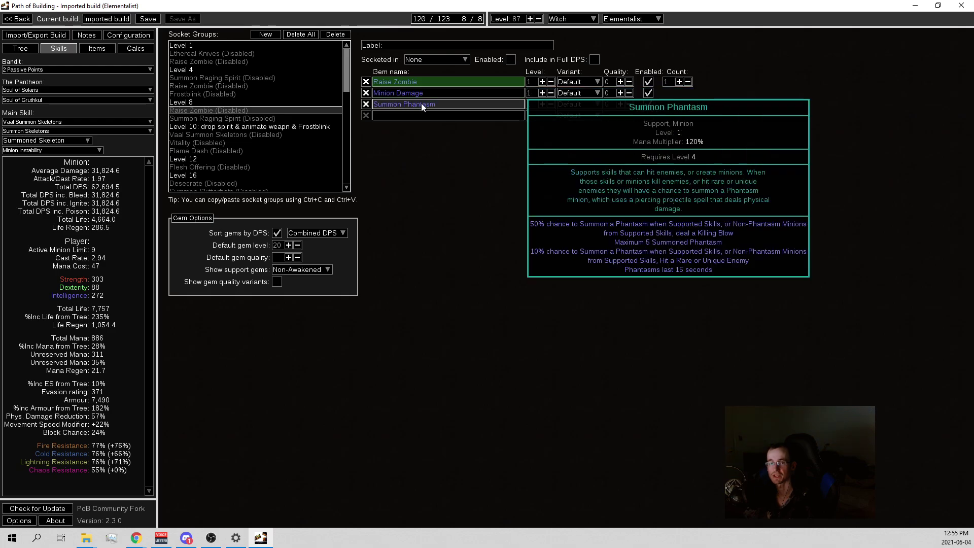
pyautogui.click(254, 118)
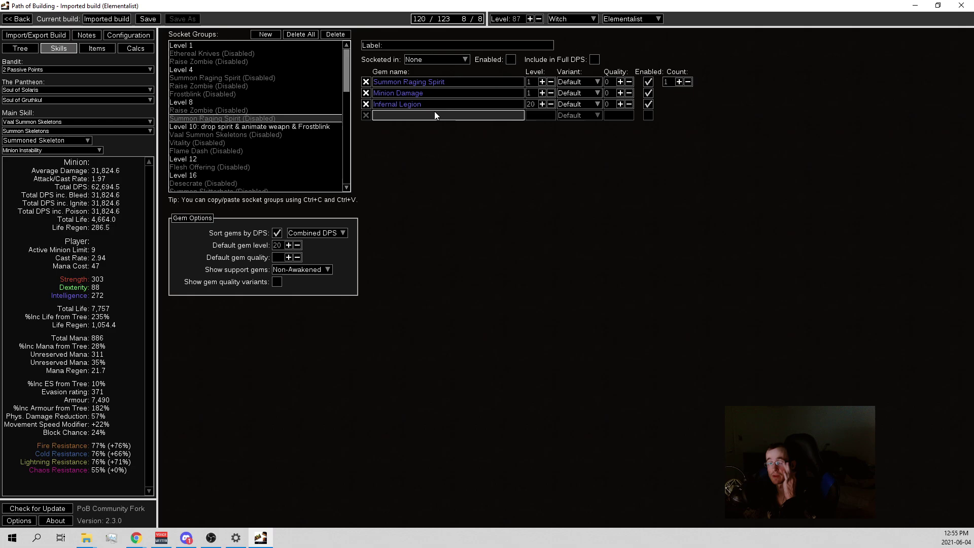
# - Lower the Infernal Legion support gem from level 20 to level 1
pyautogui.moveTo(435, 105)
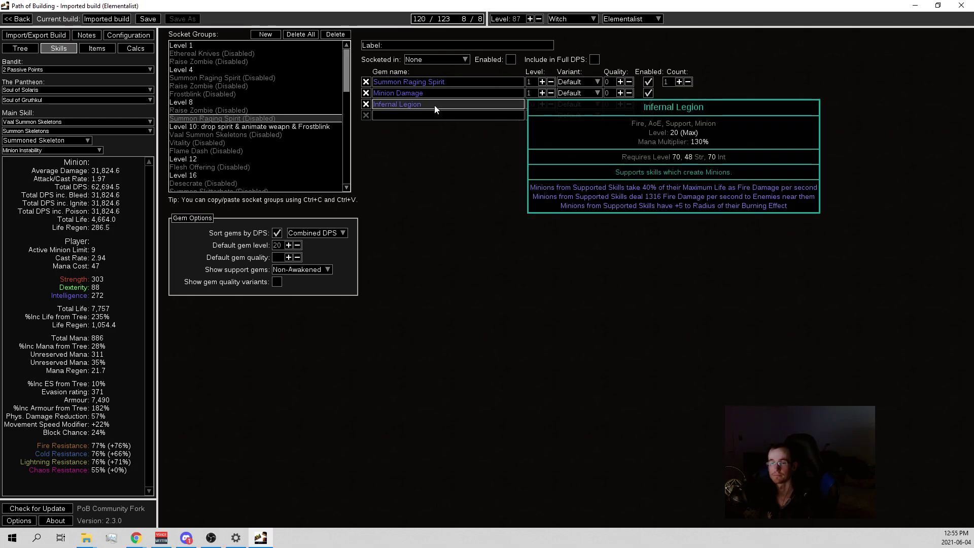
pyautogui.click(541, 104)
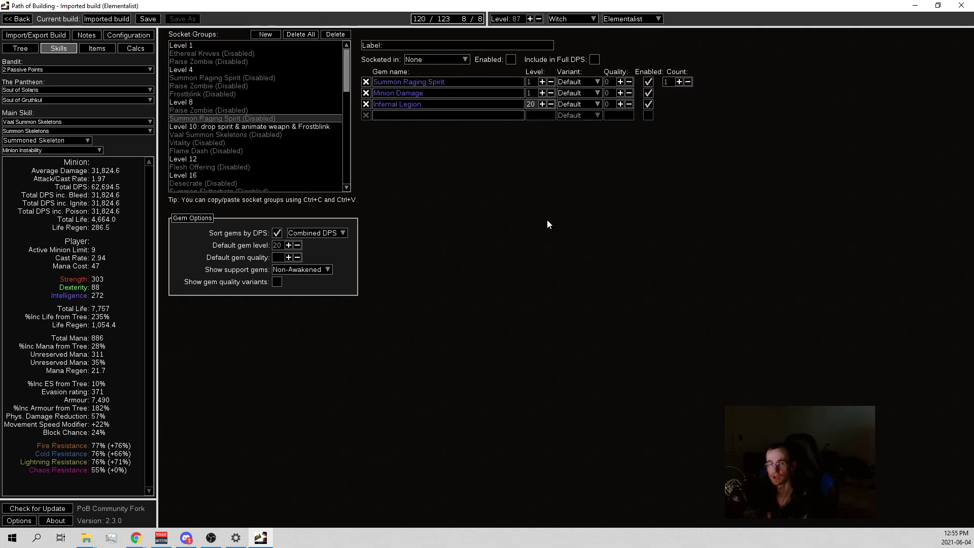
pyautogui.press('BackSpace')
pyautogui.press('BackSpace')
pyautogui.write('1')
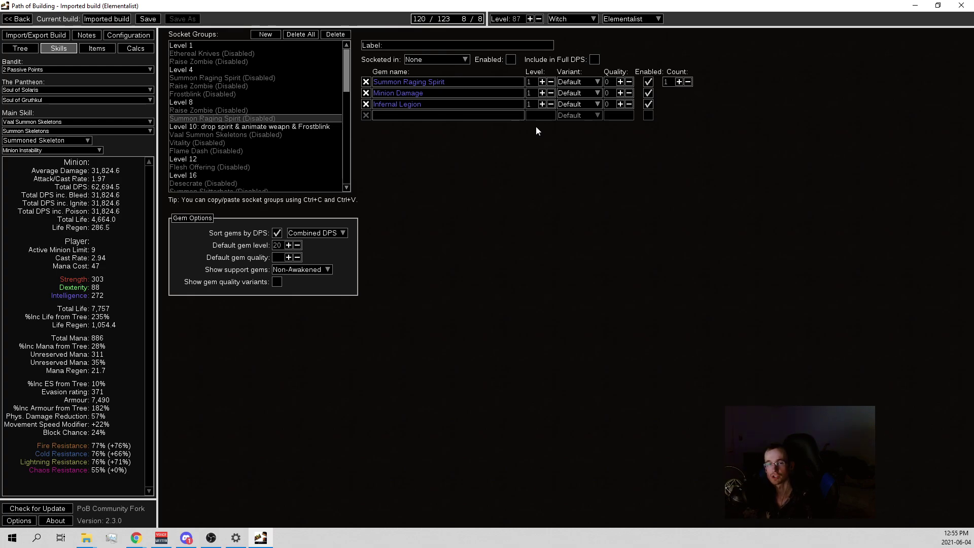
pyautogui.moveTo(420, 82)
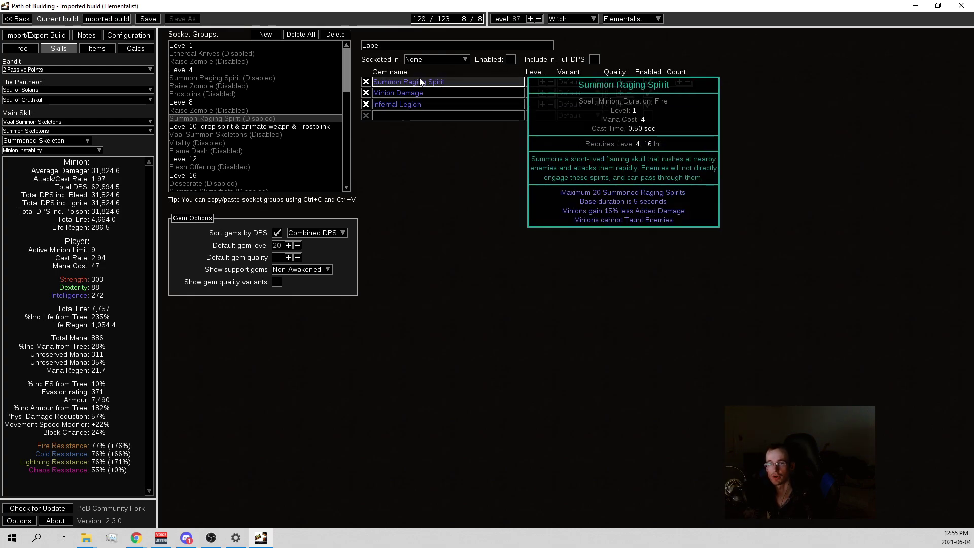
pyautogui.moveTo(408, 103)
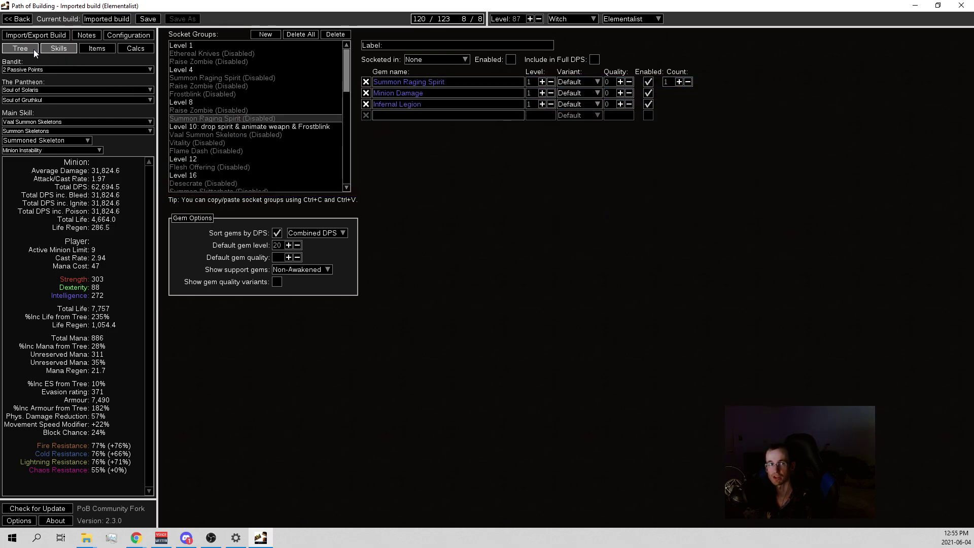
# - Glance at the tree, then select the Vaal Summon Skeletons socket group
pyautogui.click(20, 48)
pyautogui.moveTo(326, 110)
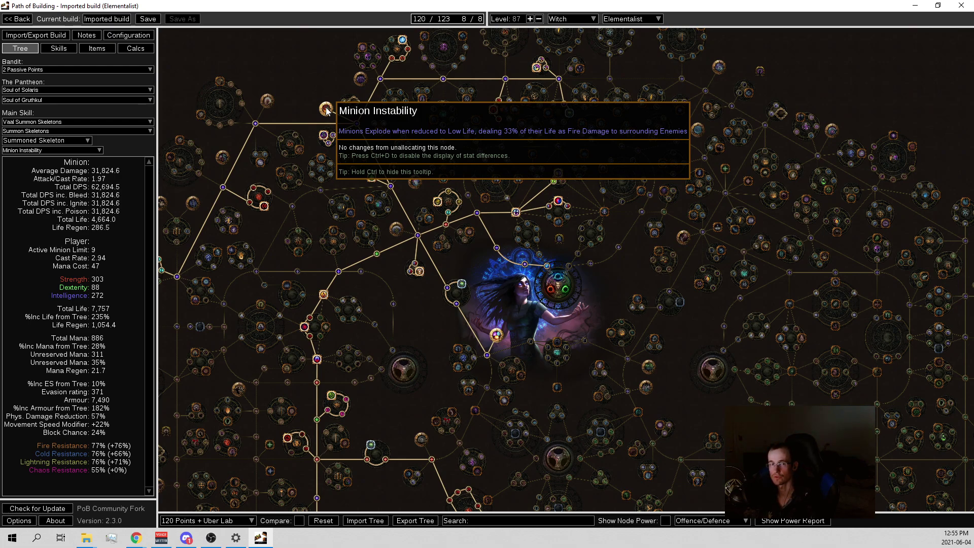
pyautogui.click(65, 47)
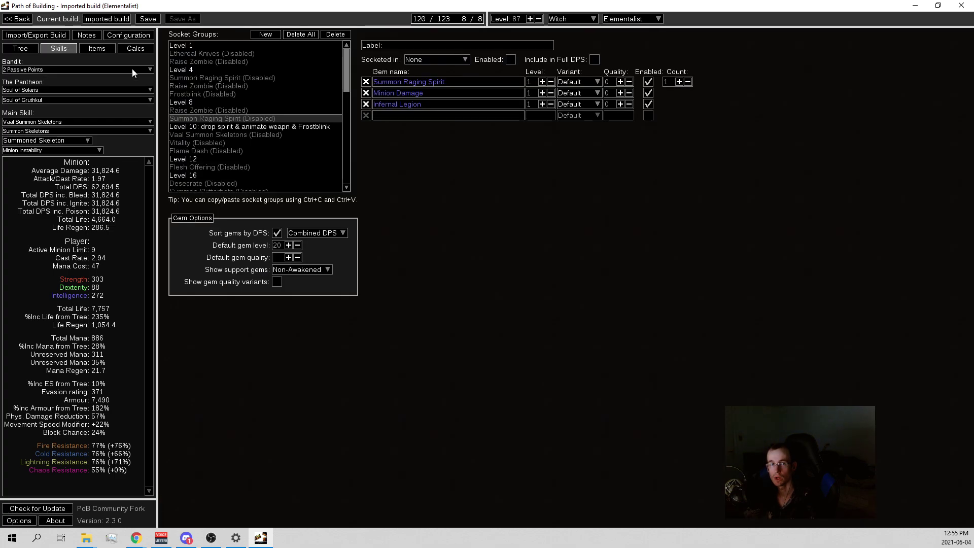
pyautogui.click(276, 133)
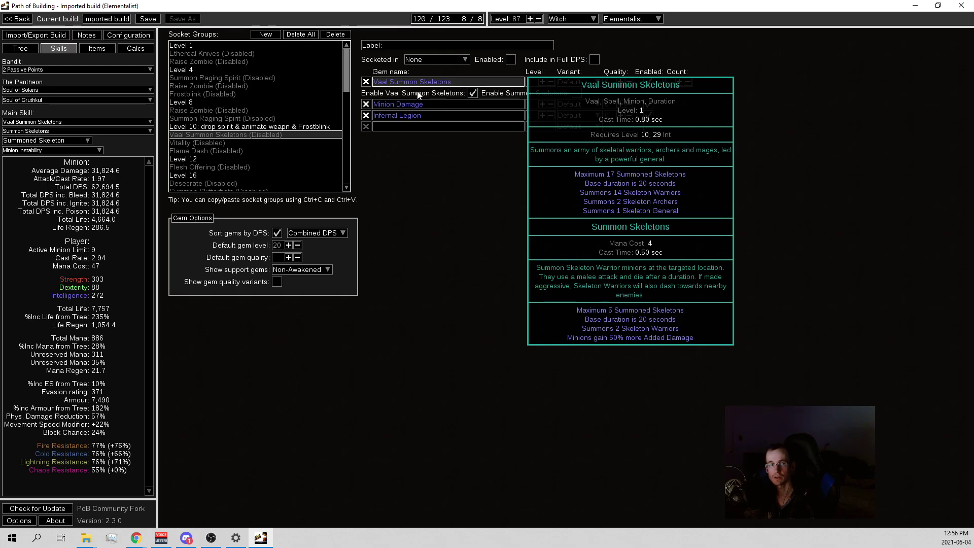
# - Set the main skill to Vaal Summon Skeletons, then change it to Summon Raging Spirit
pyautogui.click(61, 122)
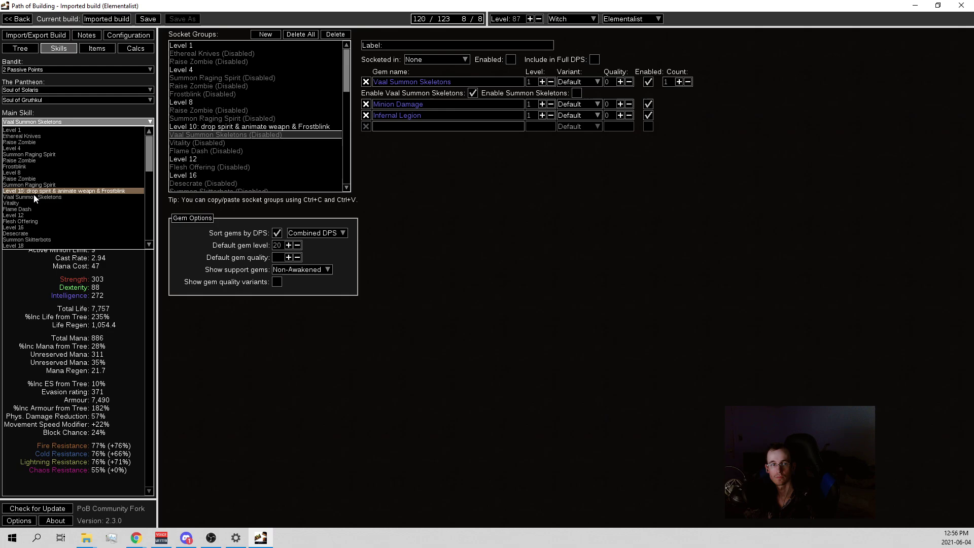
pyautogui.click(34, 197)
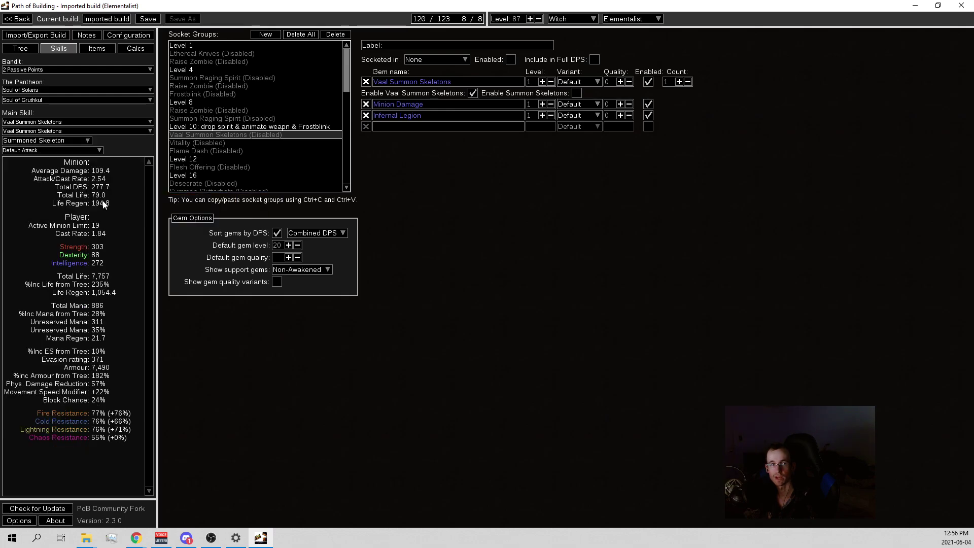
pyautogui.scroll(-1, 90, 130)
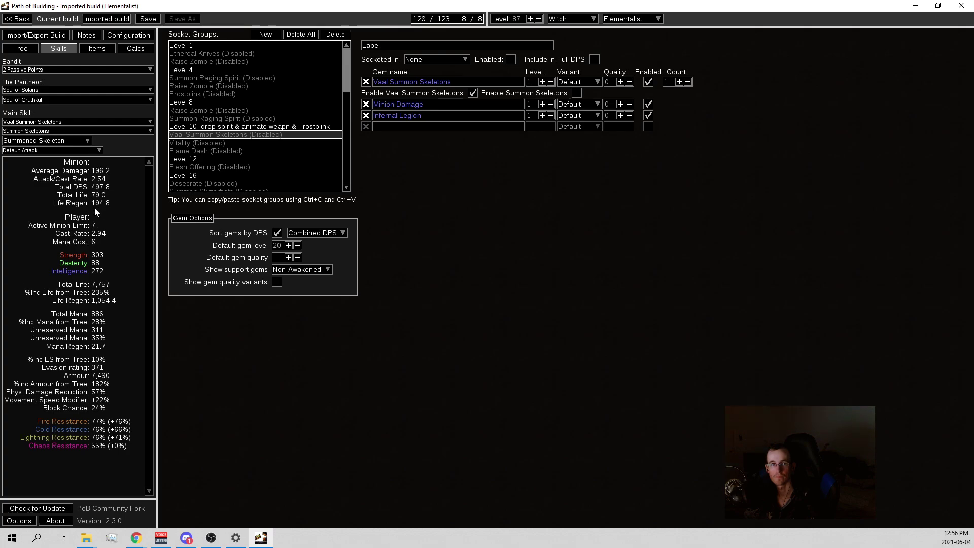
pyautogui.click(60, 122)
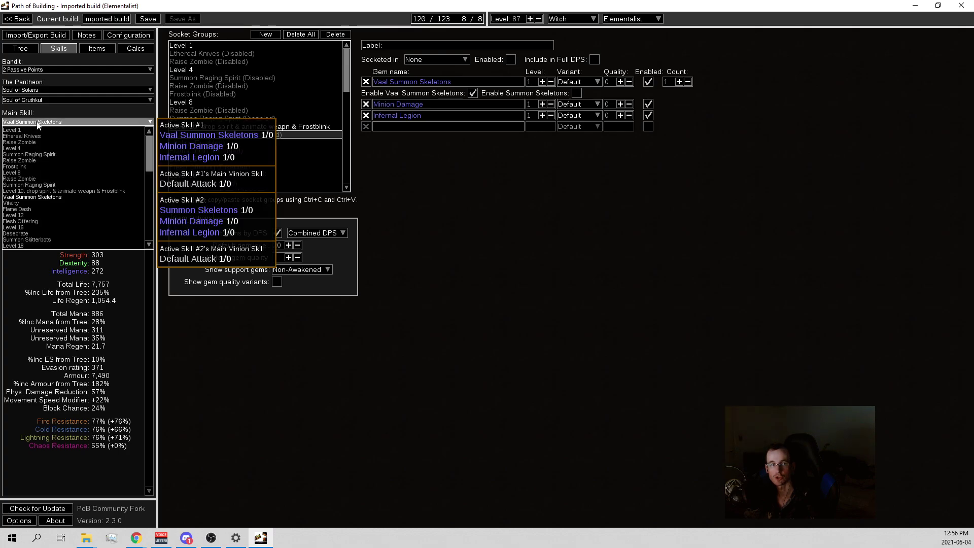
pyautogui.click(34, 154)
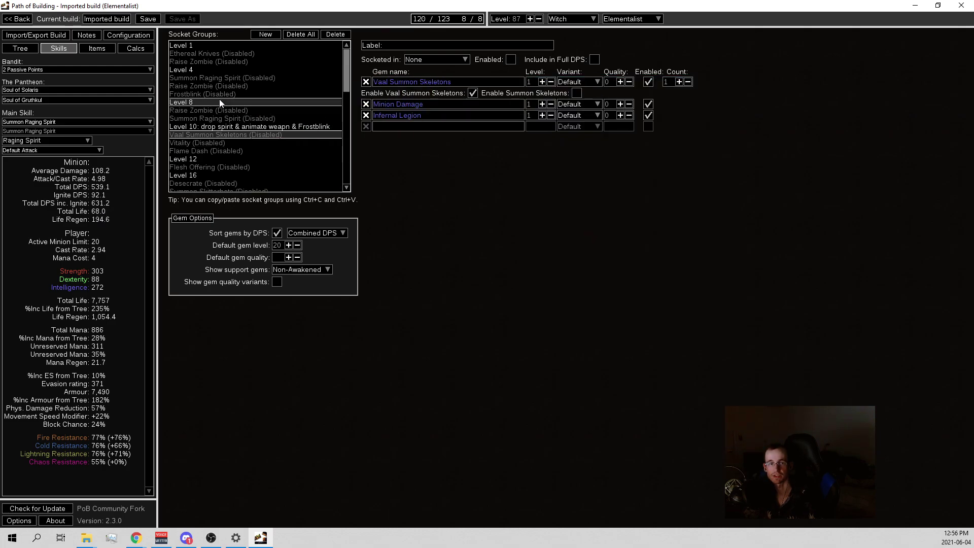
# - Select the Summon Raging Spirit group and try its gem at level 3, undoing to 2
pyautogui.click(215, 118)
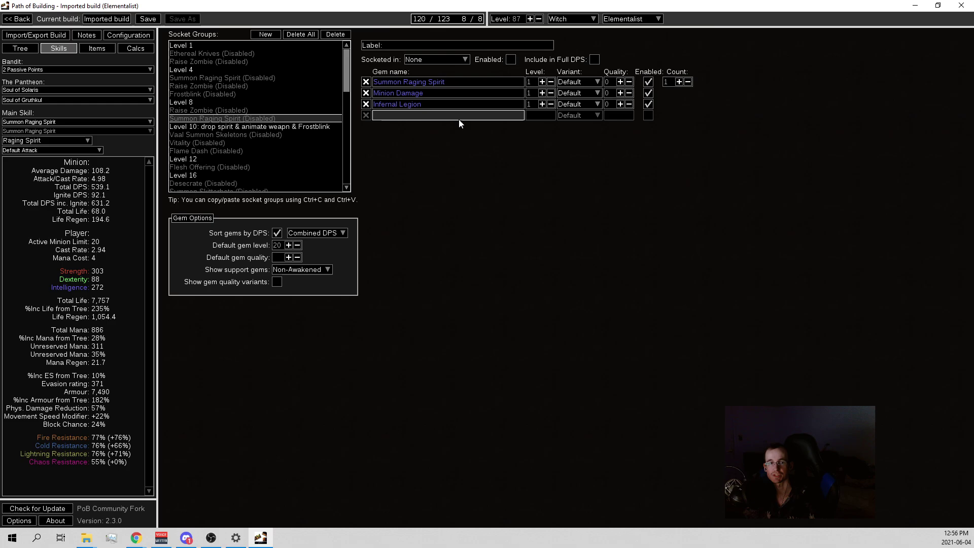
pyautogui.click(543, 82)
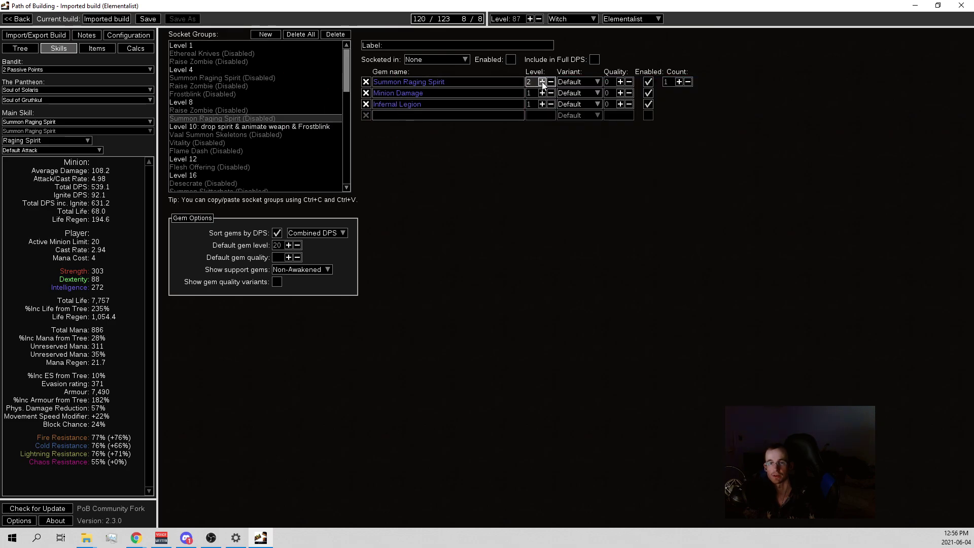
pyautogui.click(542, 82)
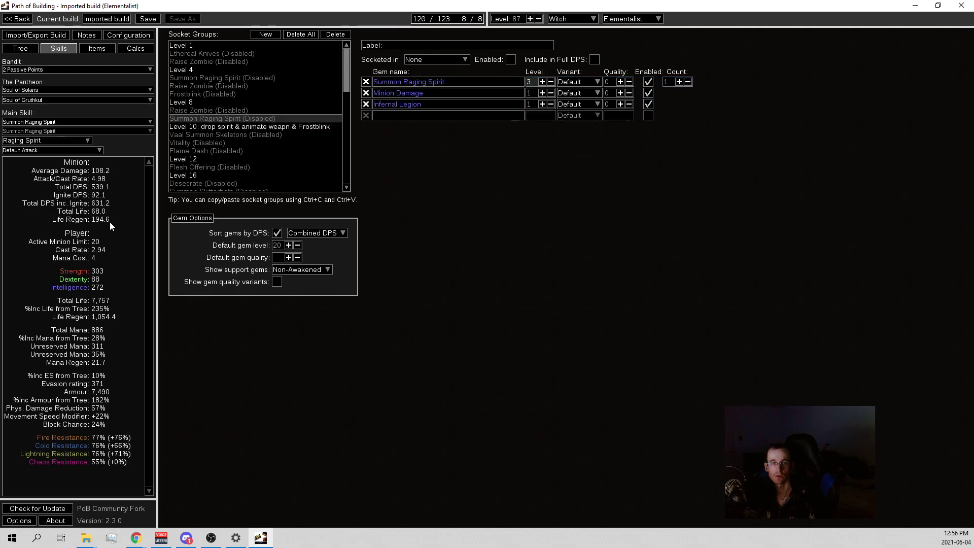
pyautogui.hotkey('ctrl', 'z')
# - Make the second Summon Raging Spirit the main skill, raise it to level 4, then back to 2
pyautogui.click(67, 124)
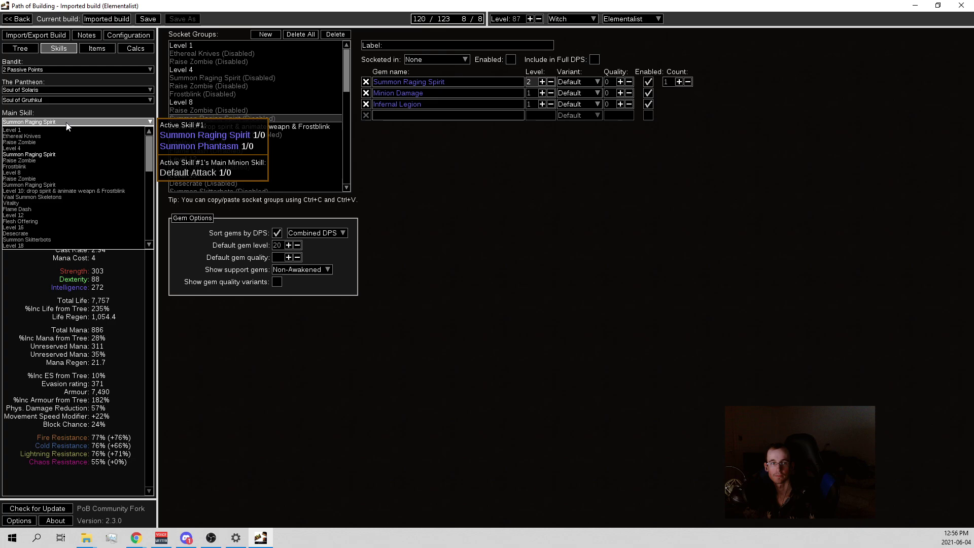
pyautogui.click(36, 185)
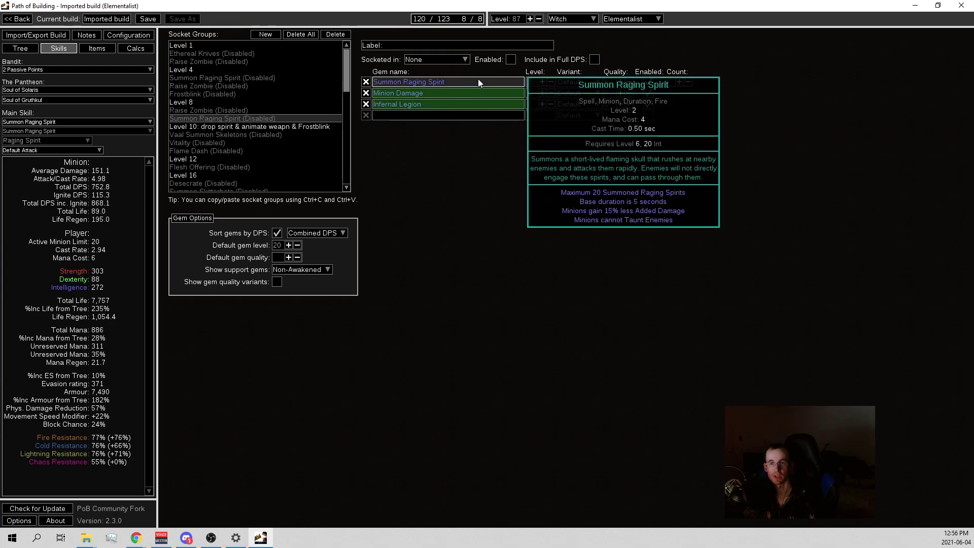
pyautogui.click(542, 81)
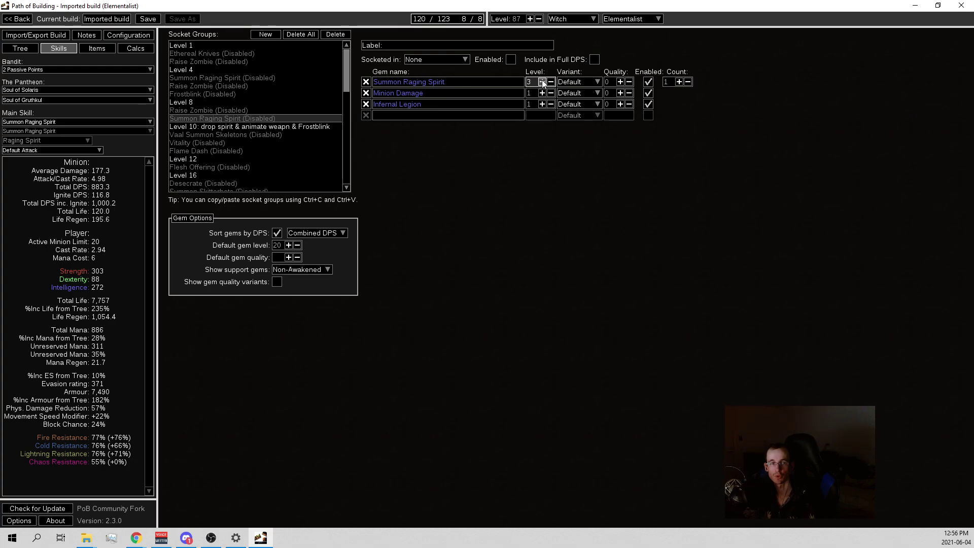
pyautogui.click(542, 82)
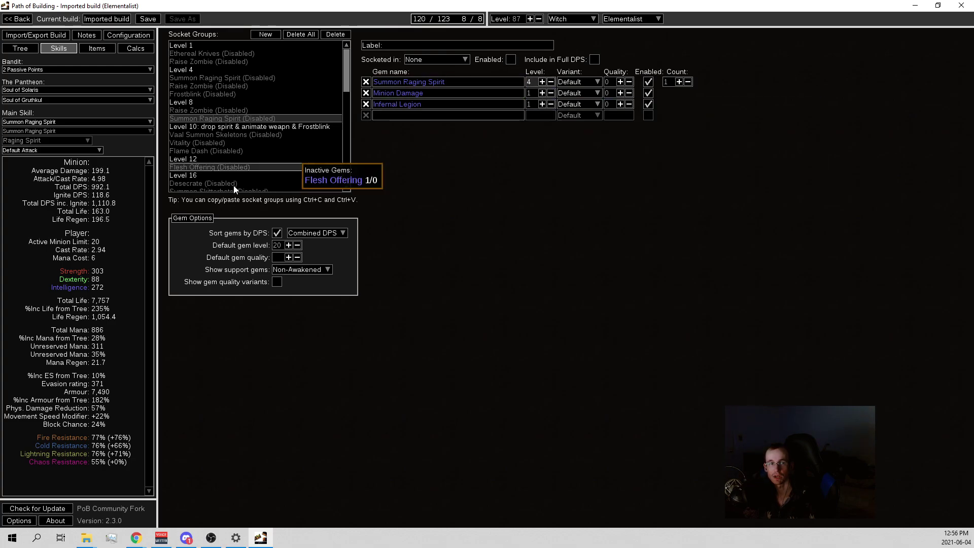
pyautogui.moveTo(431, 83)
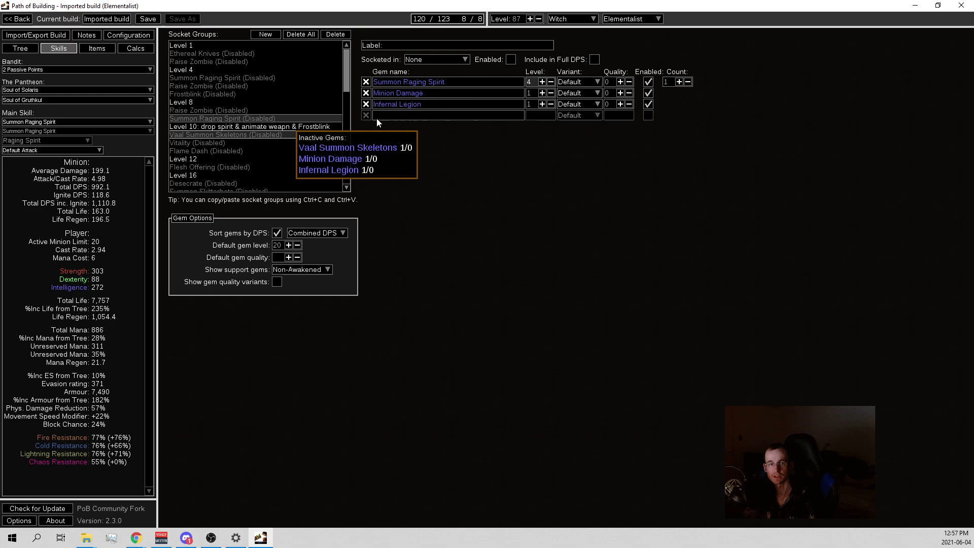
pyautogui.click(551, 81)
pyautogui.click(551, 82)
pyautogui.click(551, 82)
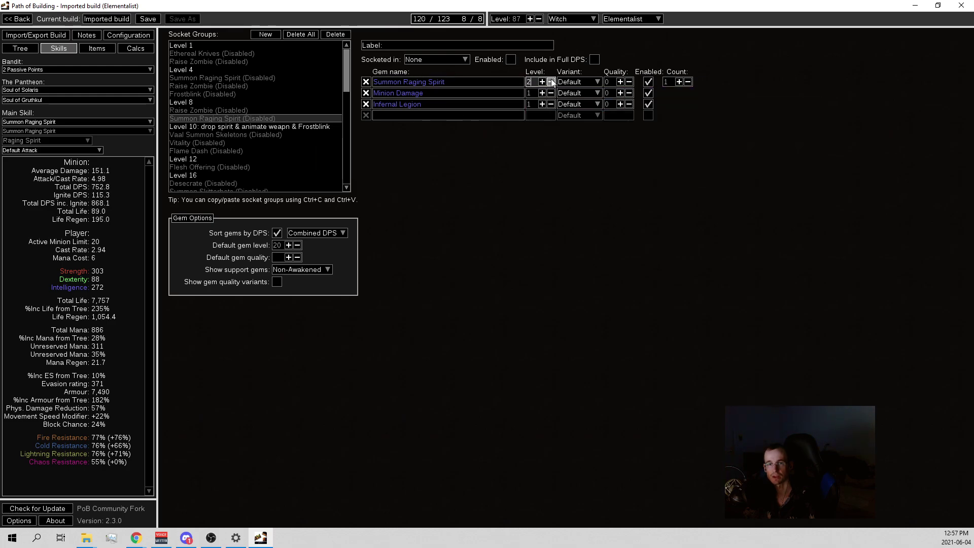
# - Make Vaal Summon Skeletons the sidebar Main Skill, showing 62,694.5 minion Total DPS
pyautogui.click(200, 134)
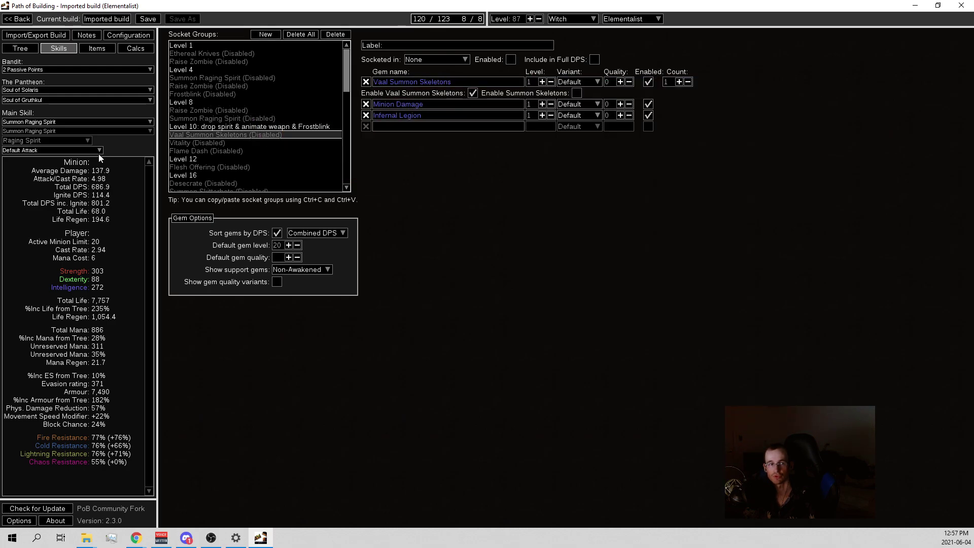
pyautogui.click(73, 122)
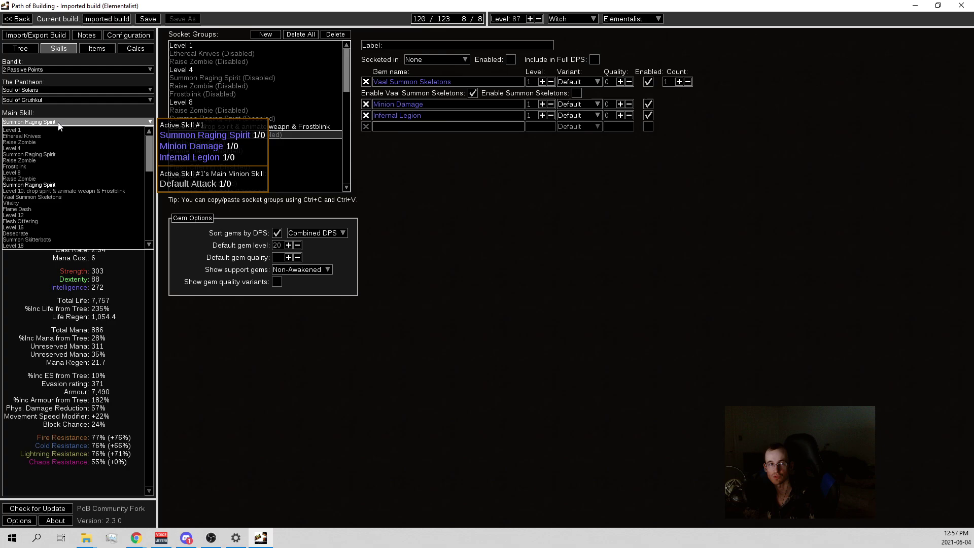
pyautogui.click(23, 193)
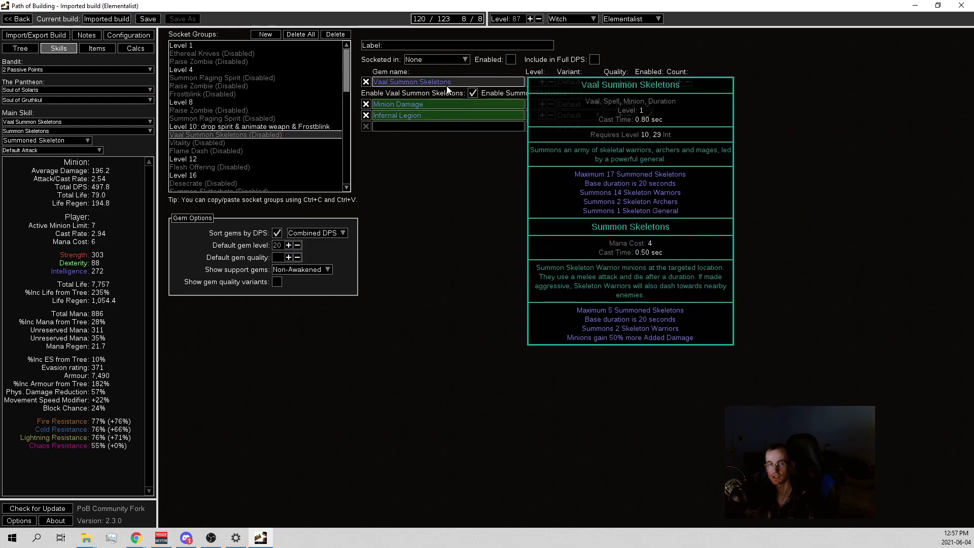
pyautogui.click(51, 122)
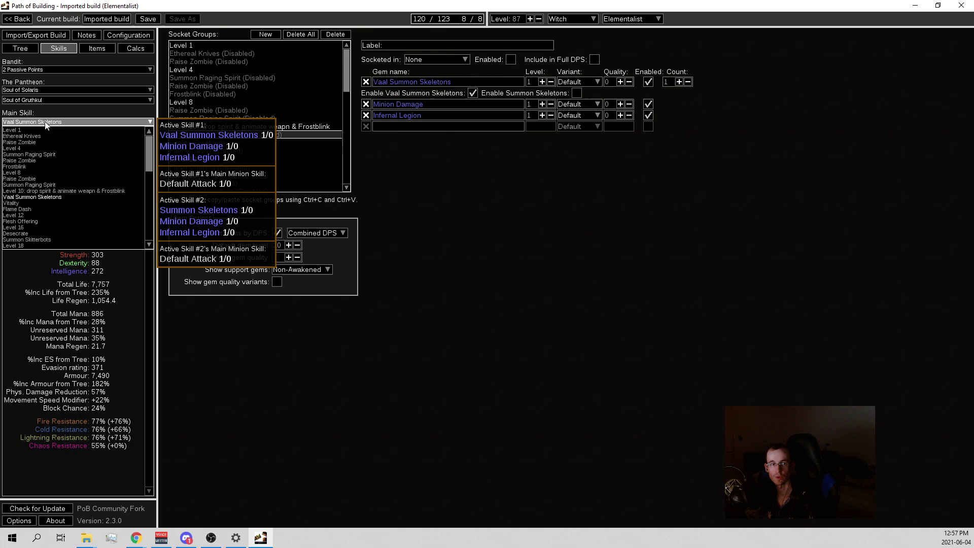
pyautogui.scroll(-2, 43, 239)
pyautogui.scroll(-1, 43, 240)
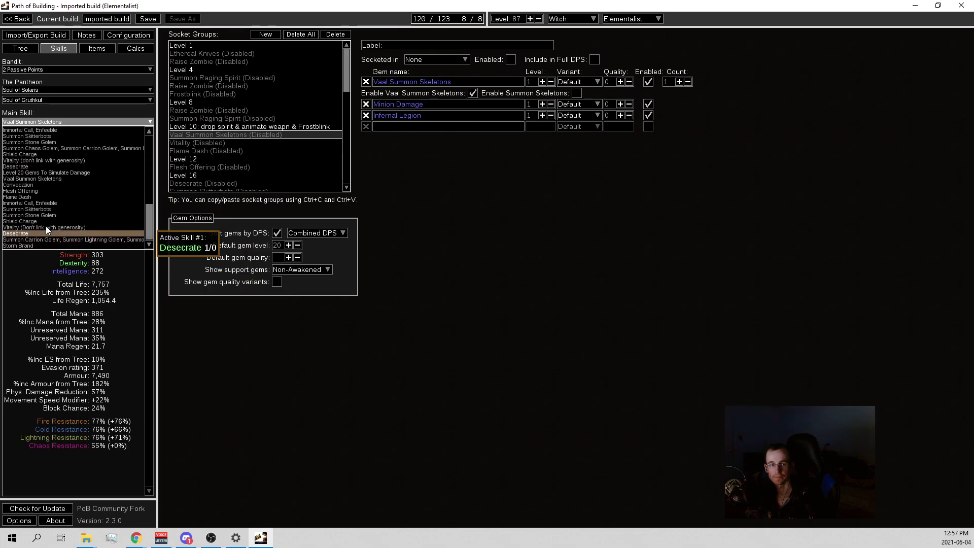
pyautogui.click(45, 179)
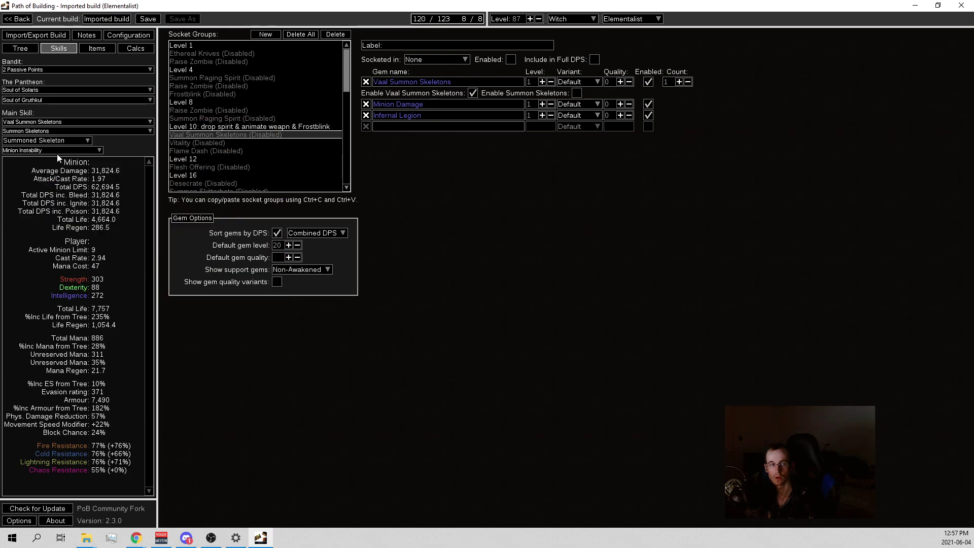
pyautogui.scroll(-6, 289, 113)
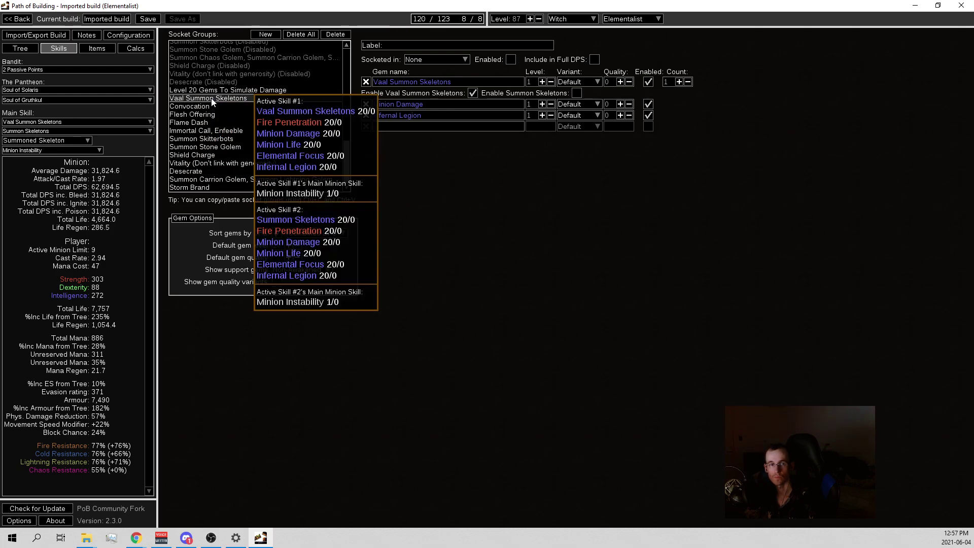
# - Show the Body Armour Vaal Summon Skeletons setup, try gem level 21, then return to 20
pyautogui.click(211, 98)
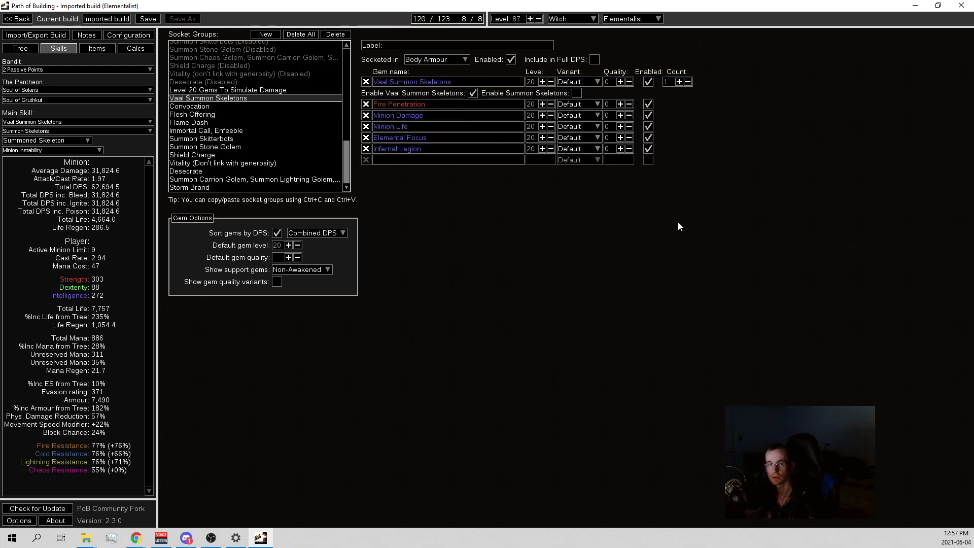
pyautogui.moveTo(475, 84)
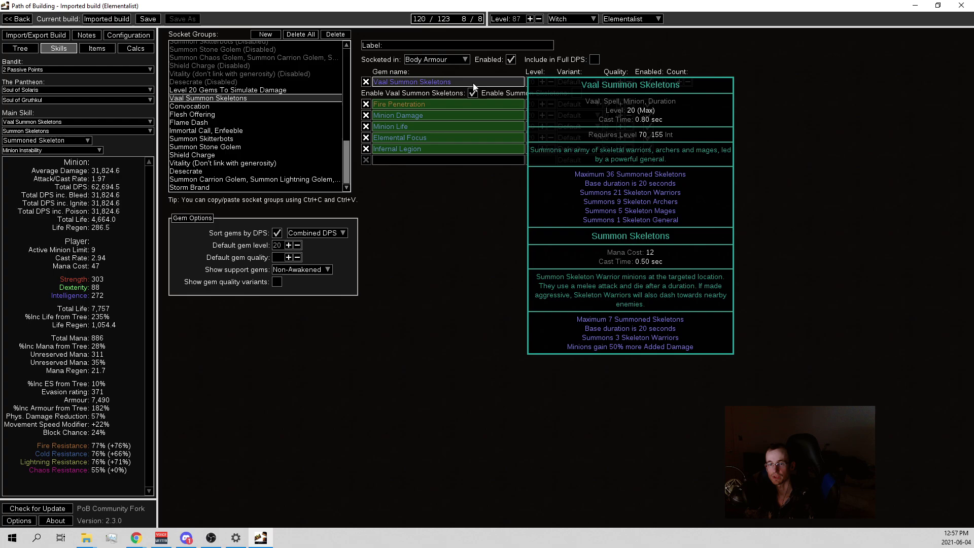
pyautogui.click(542, 82)
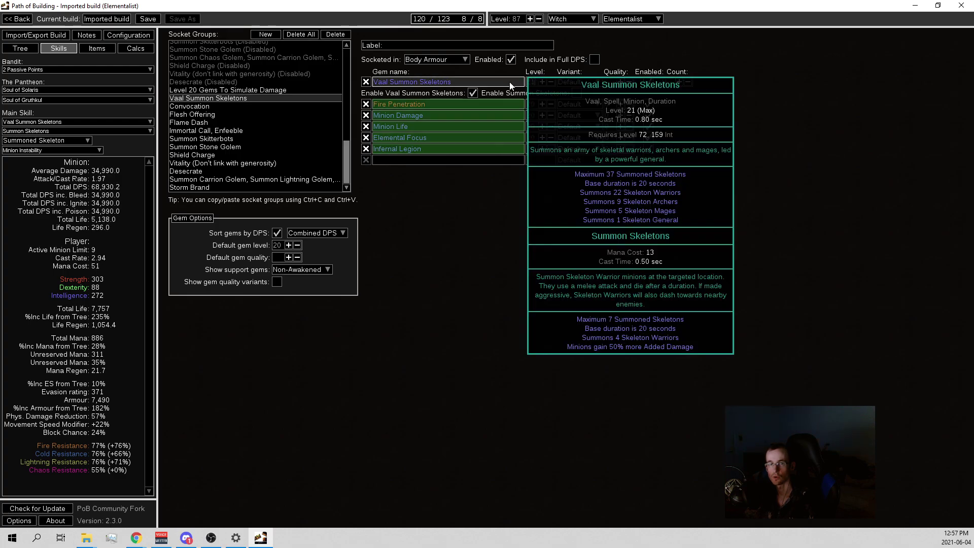
pyautogui.click(550, 81)
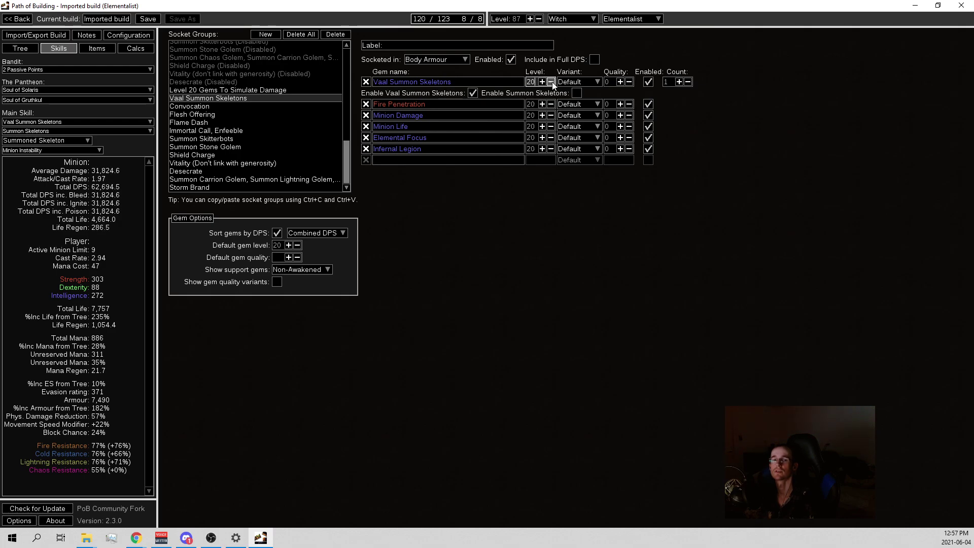
pyautogui.moveTo(513, 84)
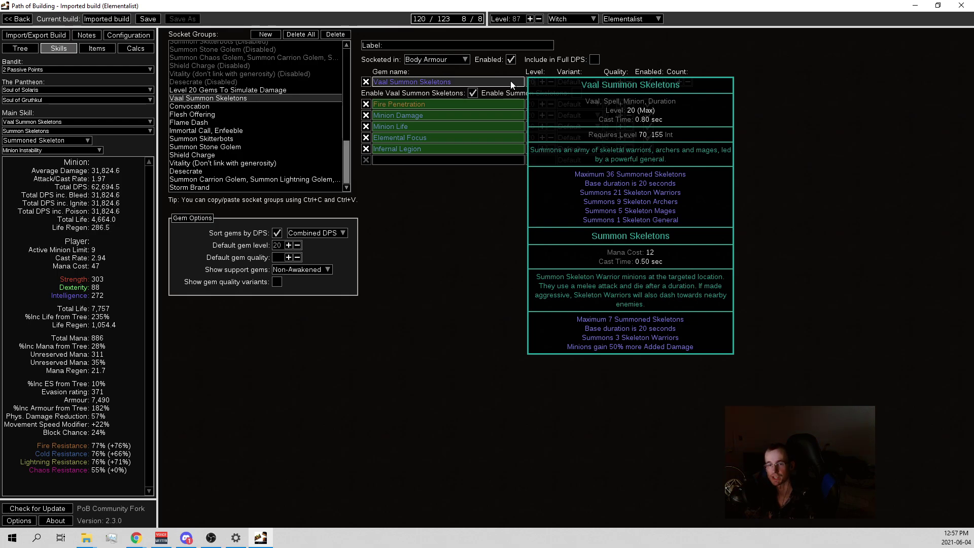
# - Pan around the passive tree, then undo to put Vaal Summon Skeletons back at level 20
pyautogui.click(21, 48)
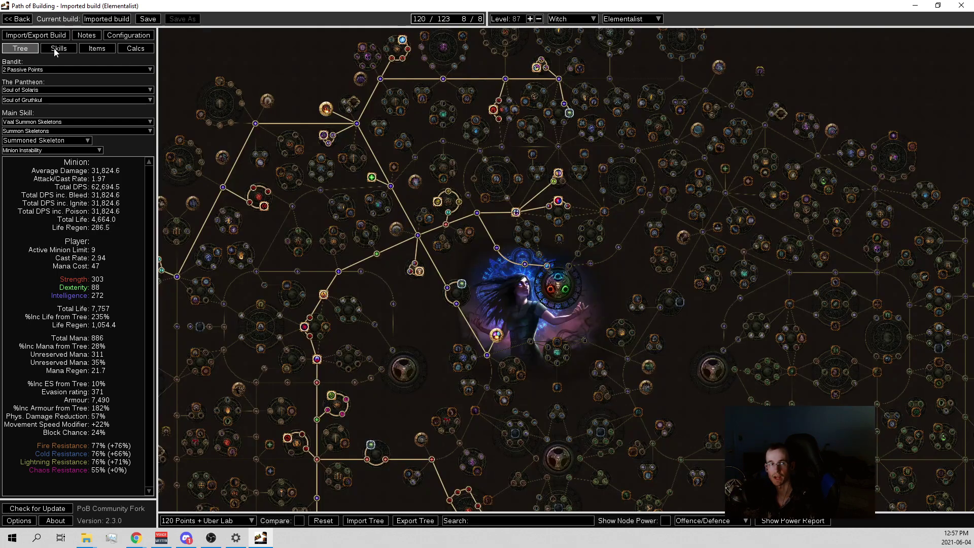
pyautogui.scroll(2, 436, 202)
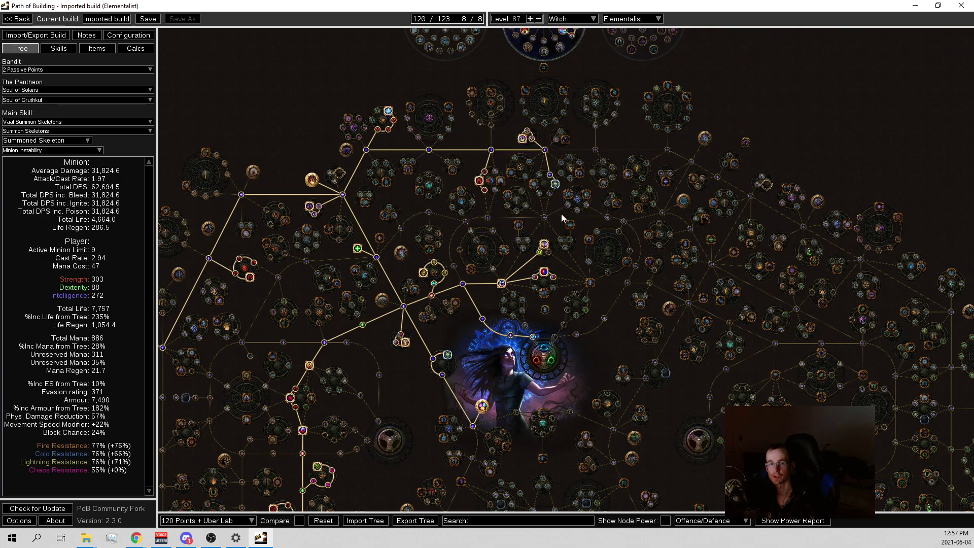
pyautogui.moveTo(544, 246)
pyautogui.moveTo(494, 300); pyautogui.dragTo(483, 151)
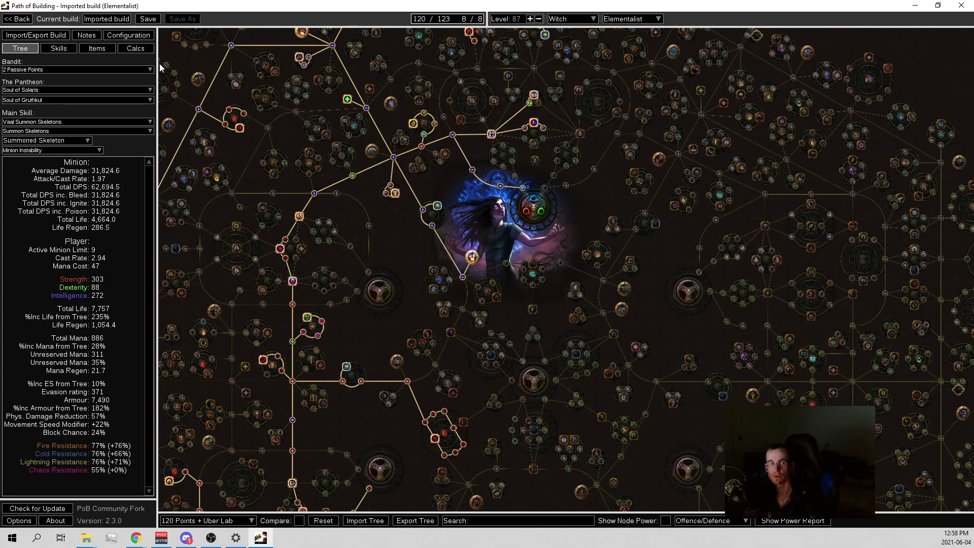
pyautogui.click(57, 47)
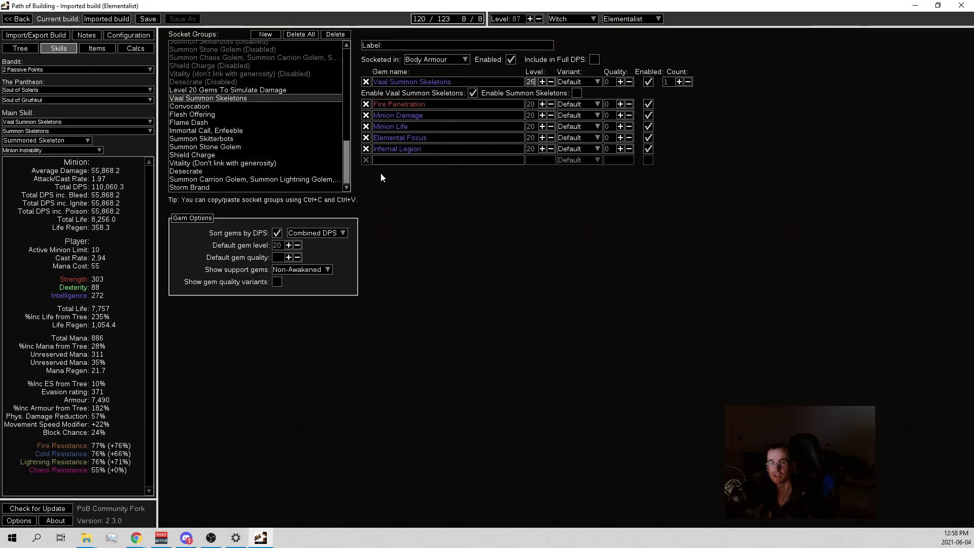
pyautogui.hotkey('ctrl', 'z')
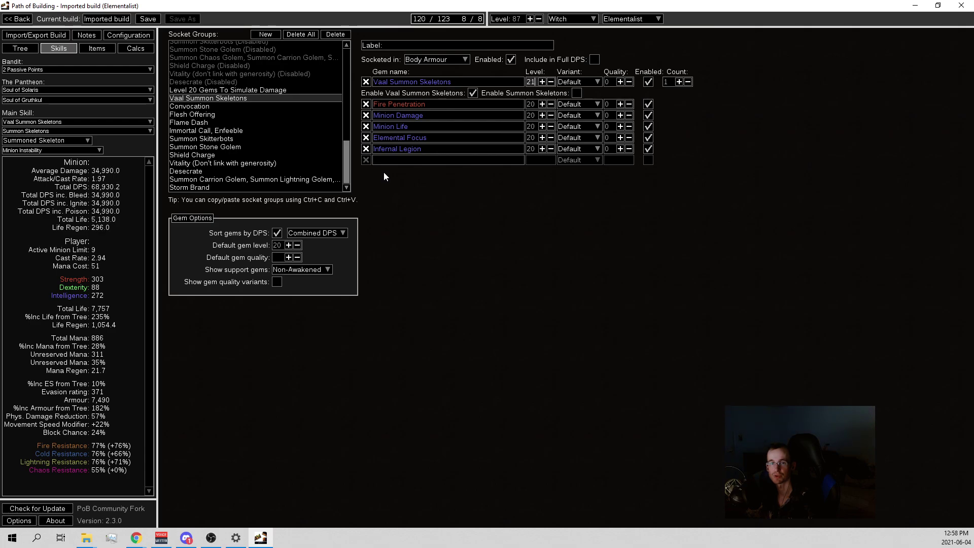
# - Review the Vitality, Flame Dash and Flesh Offering levelling socket groups
pyautogui.scroll(5, 289, 145)
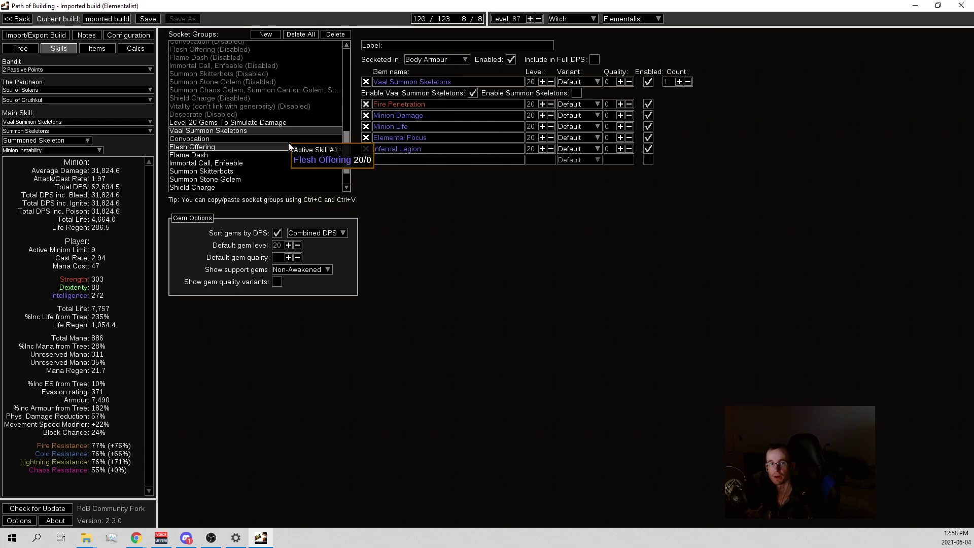
pyautogui.scroll(6, 289, 146)
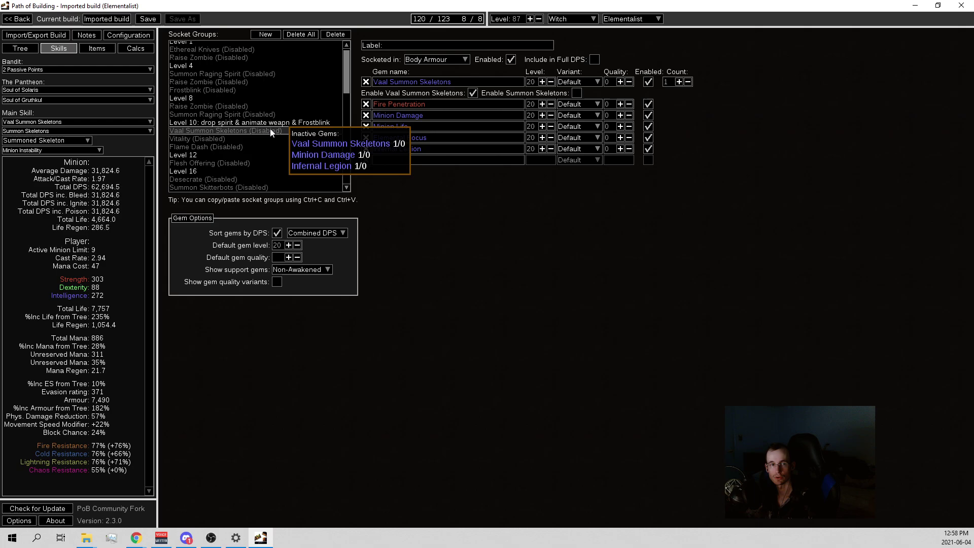
pyautogui.click(223, 139)
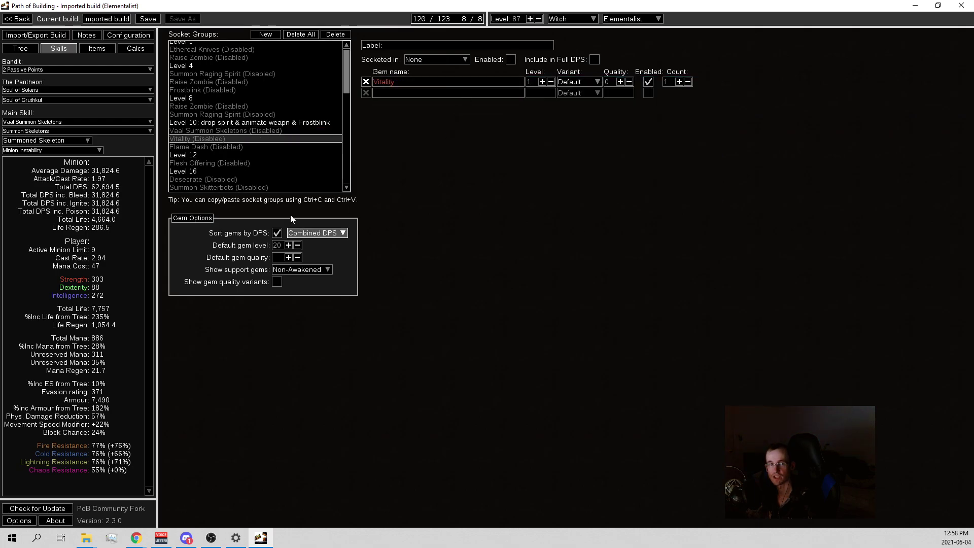
pyautogui.click(229, 147)
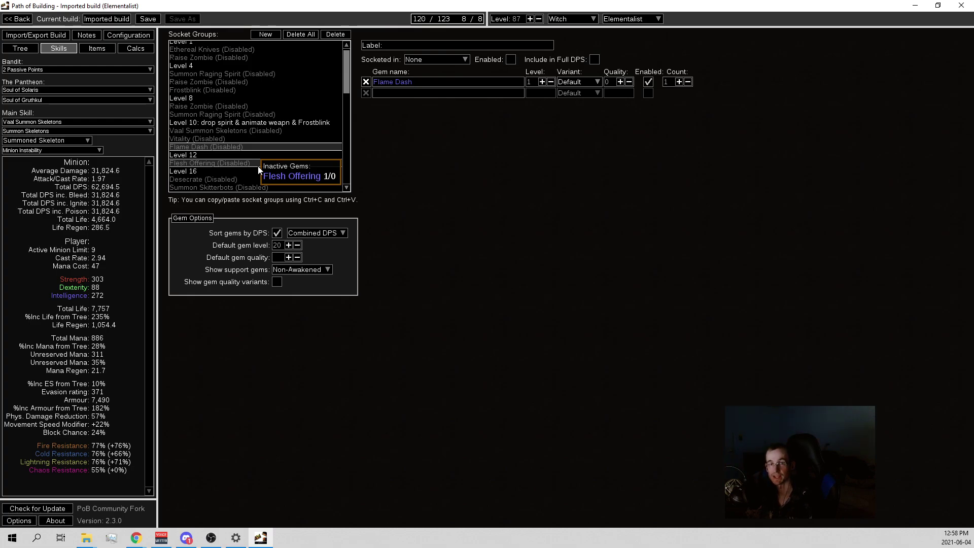
pyautogui.click(257, 164)
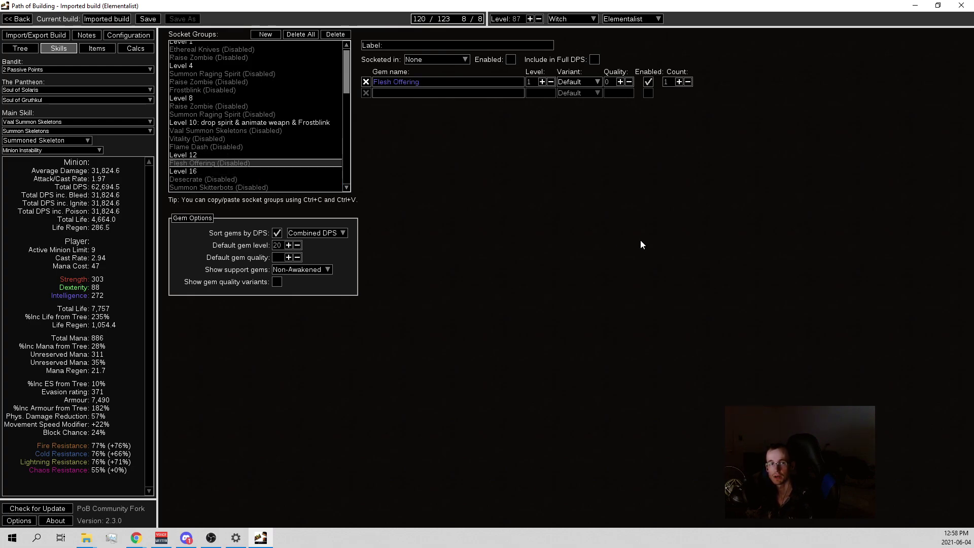
pyautogui.scroll(-2, 242, 150)
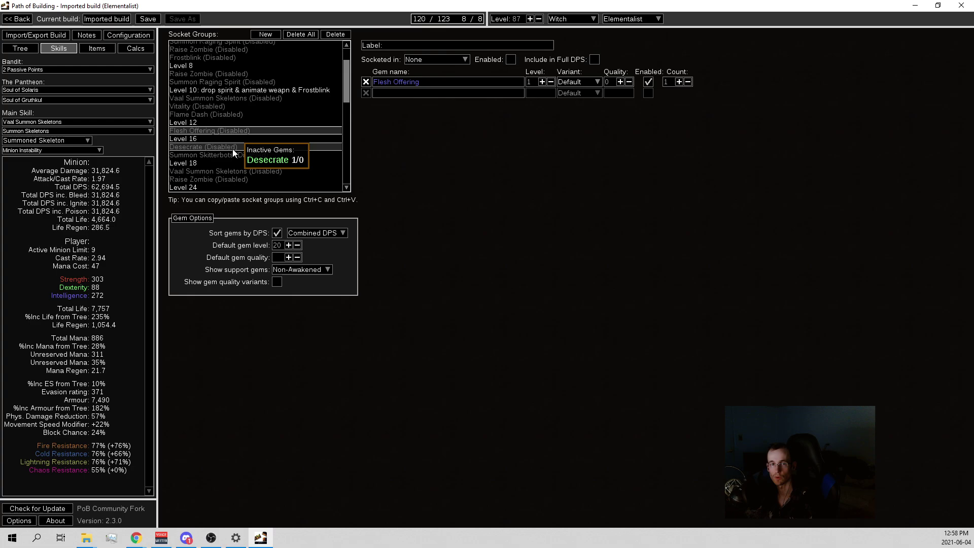
# - Review the Desecrate, Summon Skitterbots, disabled Vaal Summon Skeletons and Raise Zombie groups
pyautogui.click(232, 148)
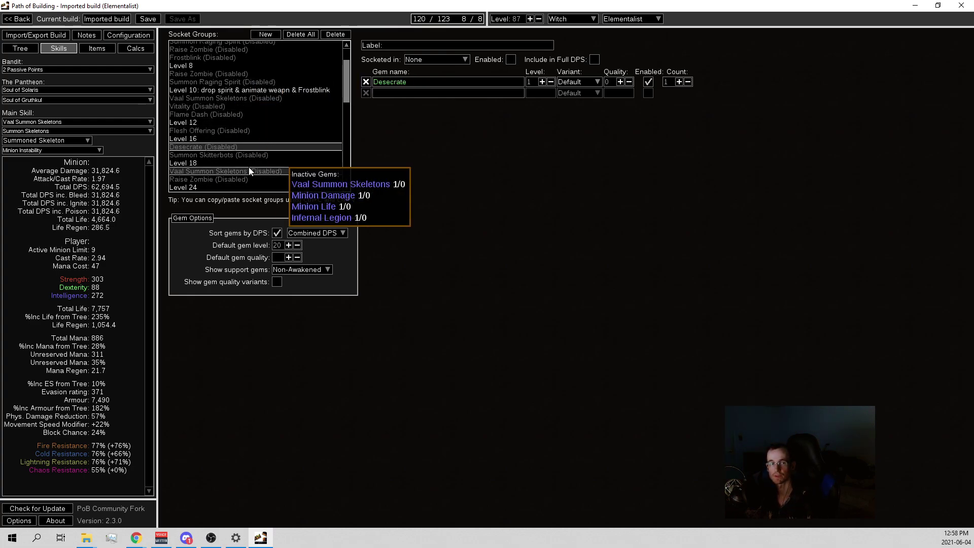
pyautogui.click(225, 133)
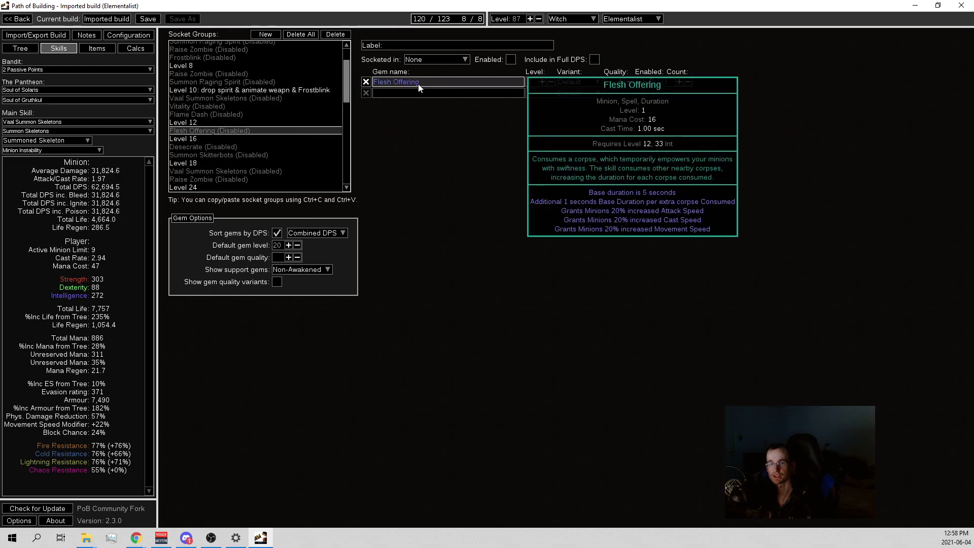
pyautogui.click(225, 155)
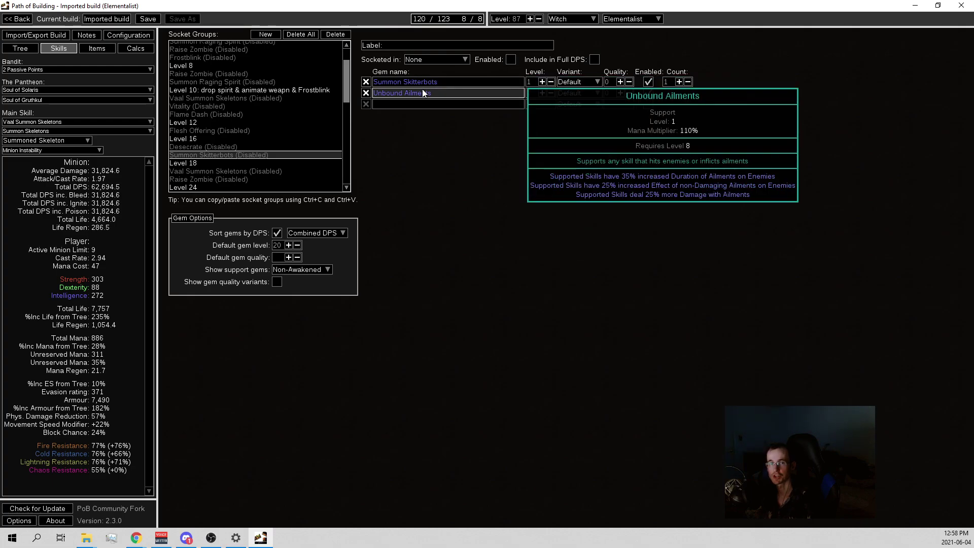
pyautogui.click(222, 171)
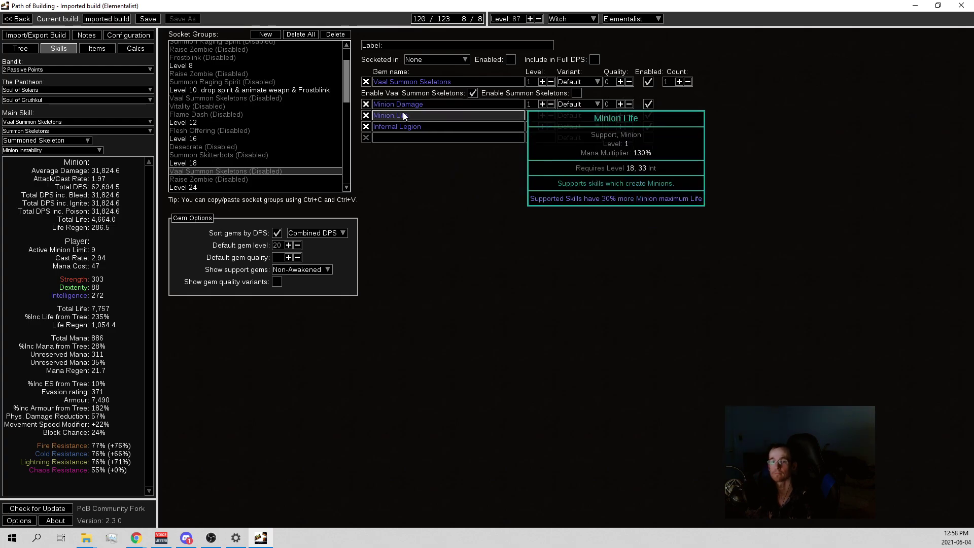
pyautogui.click(205, 179)
pyautogui.moveTo(446, 96)
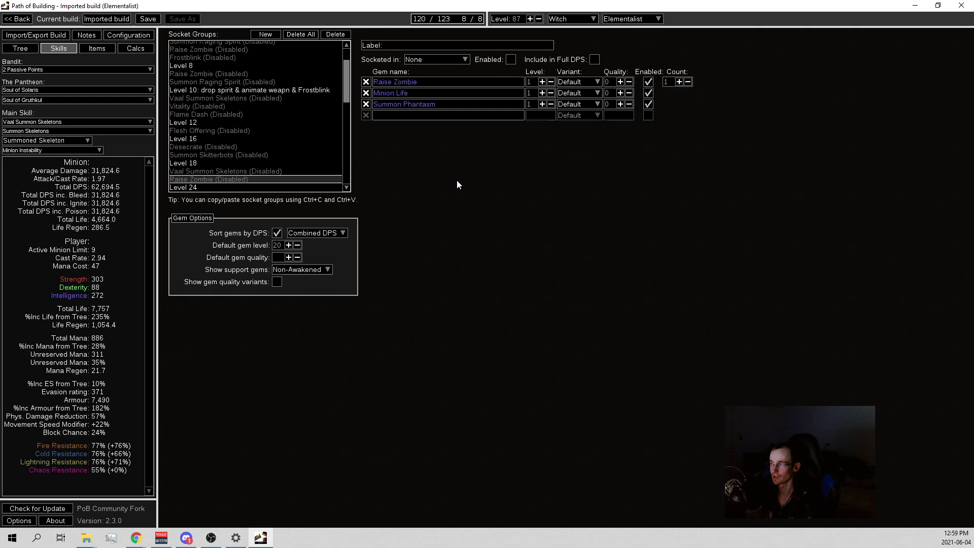
pyautogui.scroll(-2, 199, 169)
# - Review the Convocation, Flammability, and War Banner with Generosity socket groups
pyautogui.click(217, 145)
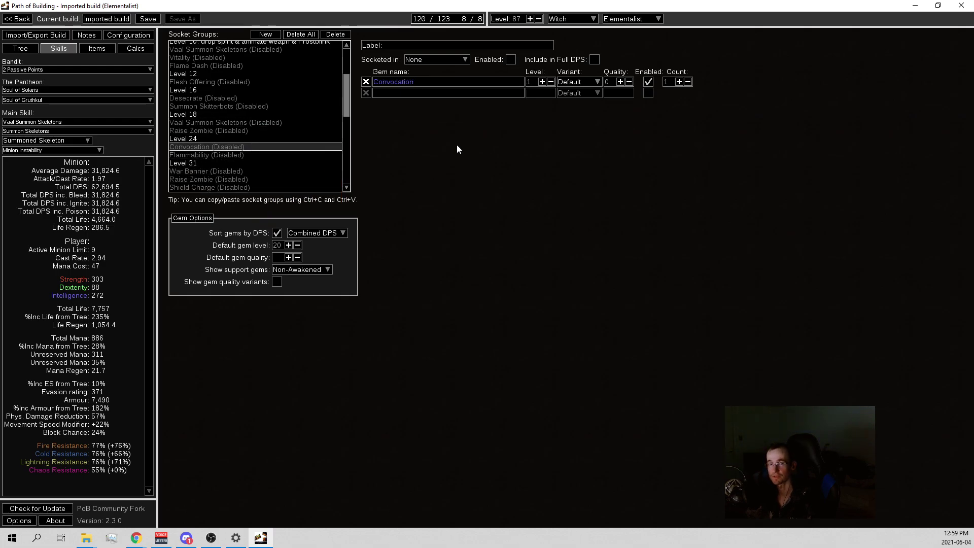
pyautogui.moveTo(434, 82)
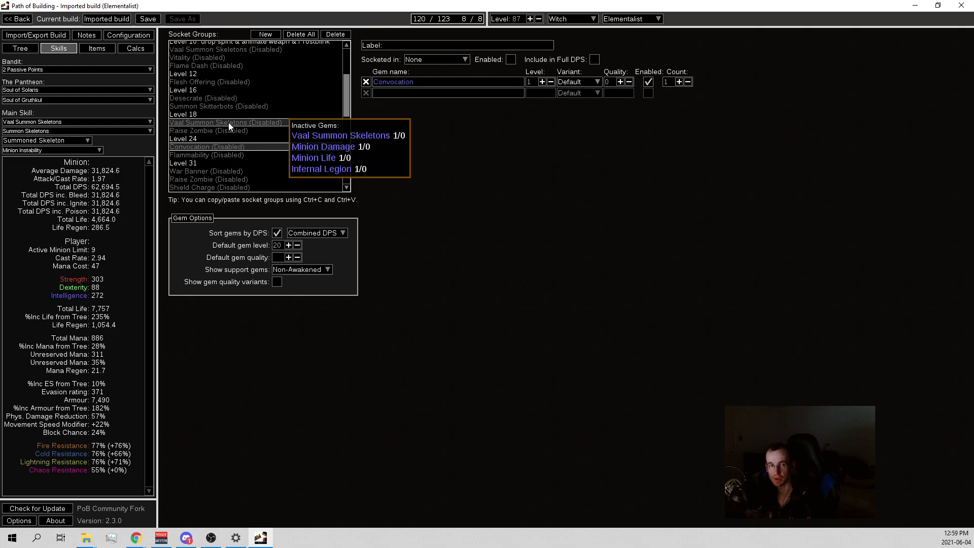
pyautogui.click(232, 153)
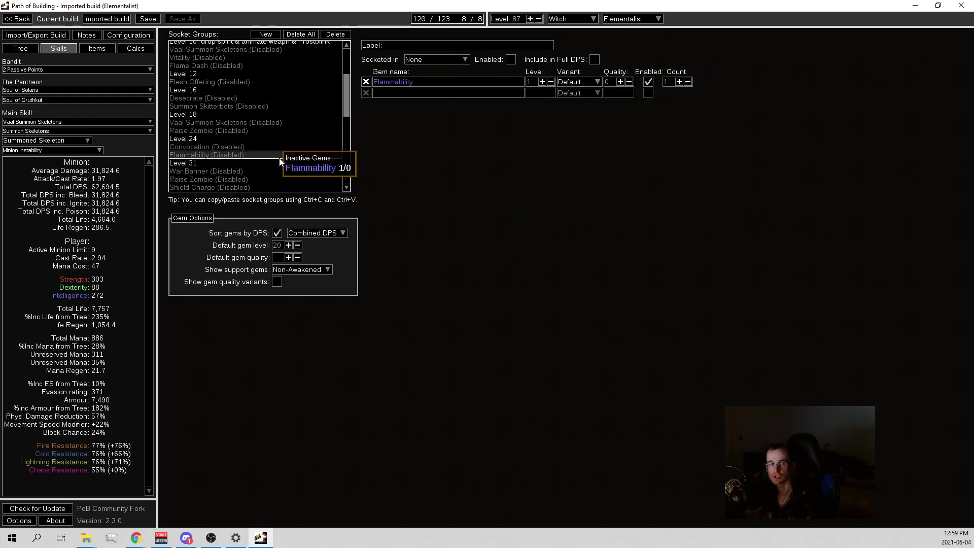
pyautogui.click(221, 172)
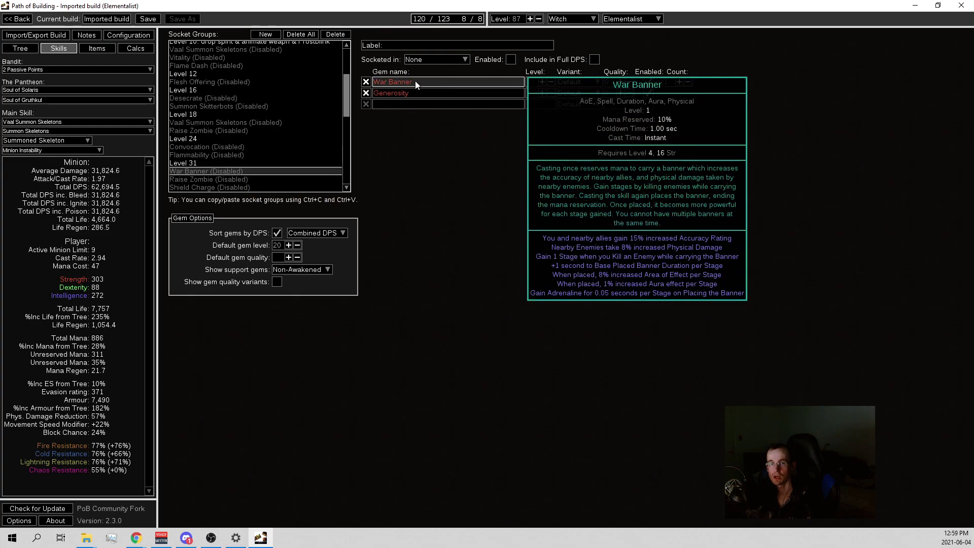
pyautogui.scroll(-2, 233, 174)
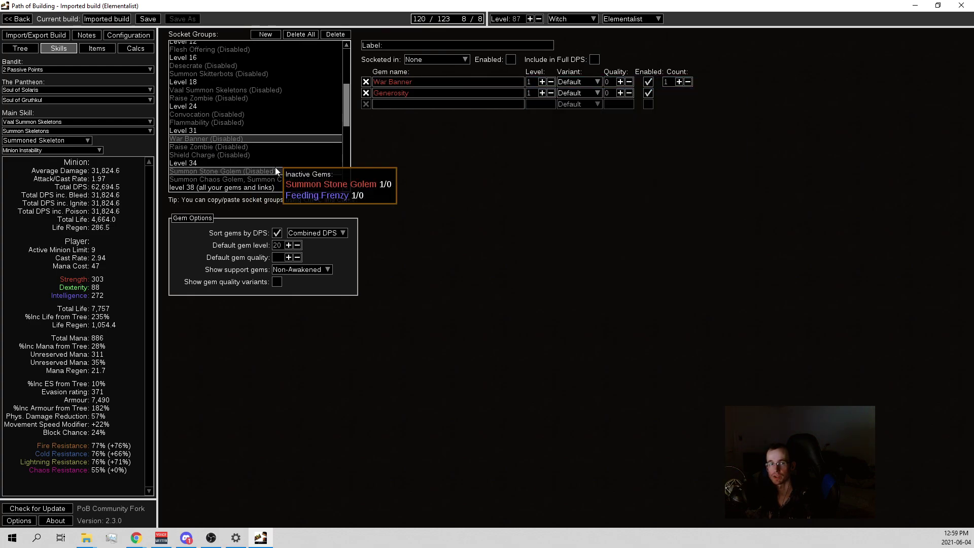
pyautogui.moveTo(415, 83)
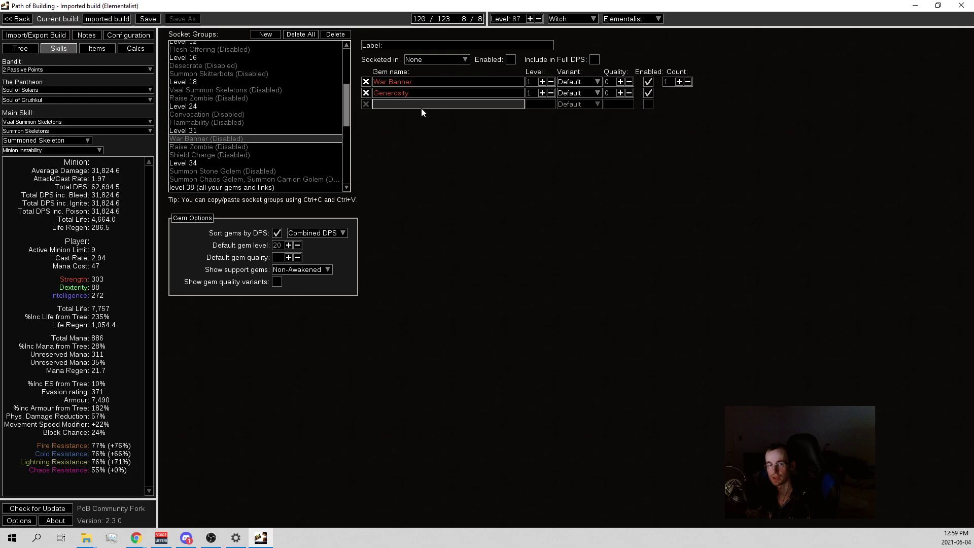
# - Inspect the four-gem Raise Zombie group, briefly comparing the Fortify and Shield Charge group
pyautogui.click(216, 147)
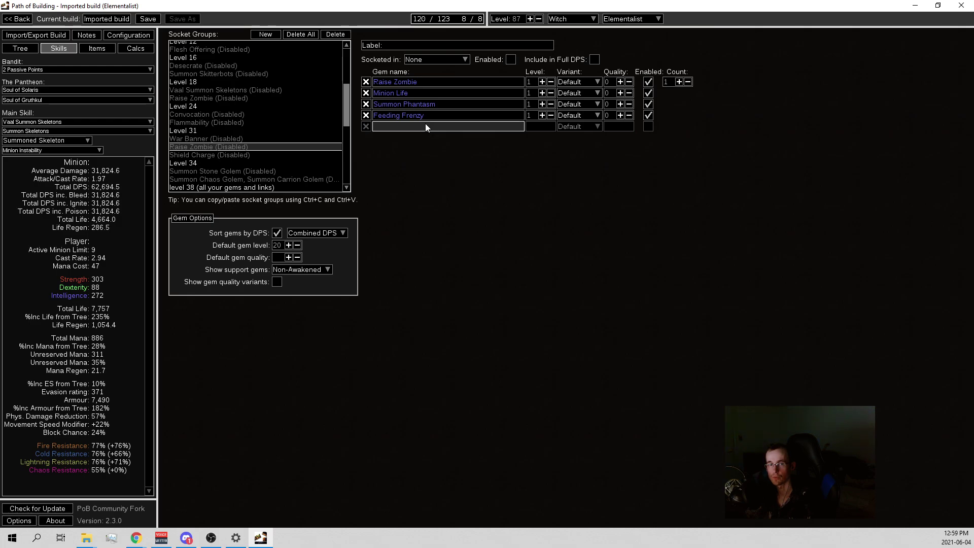
pyautogui.moveTo(420, 115)
pyautogui.click(202, 154)
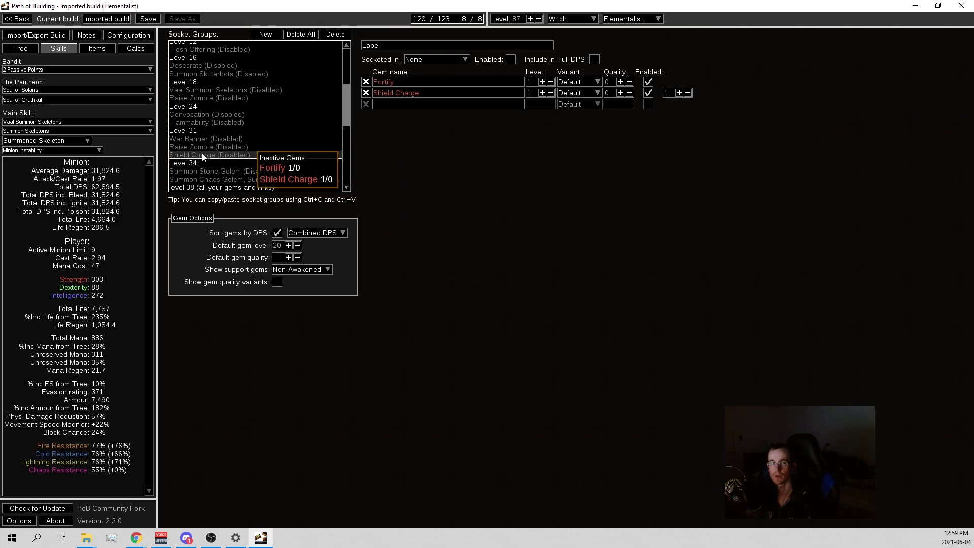
pyautogui.click(214, 146)
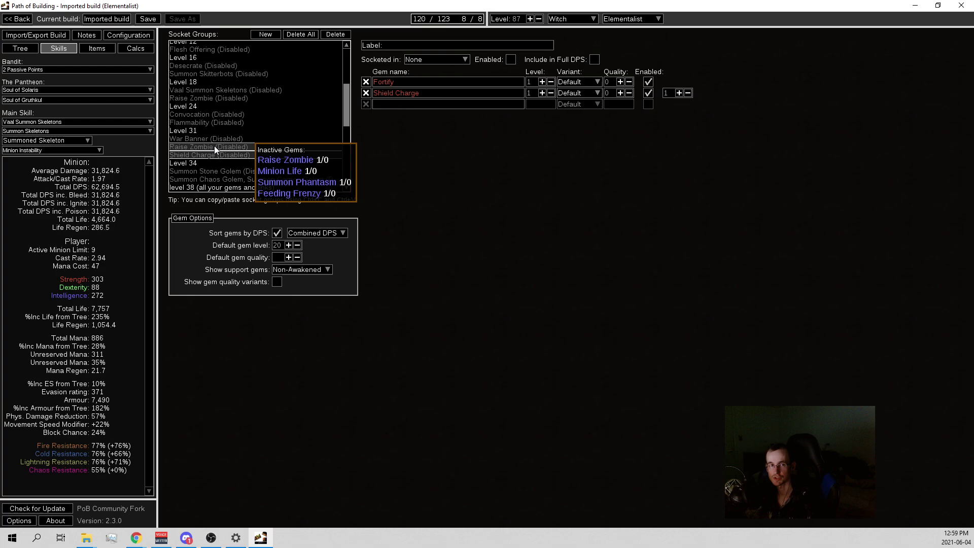
pyautogui.moveTo(380, 118)
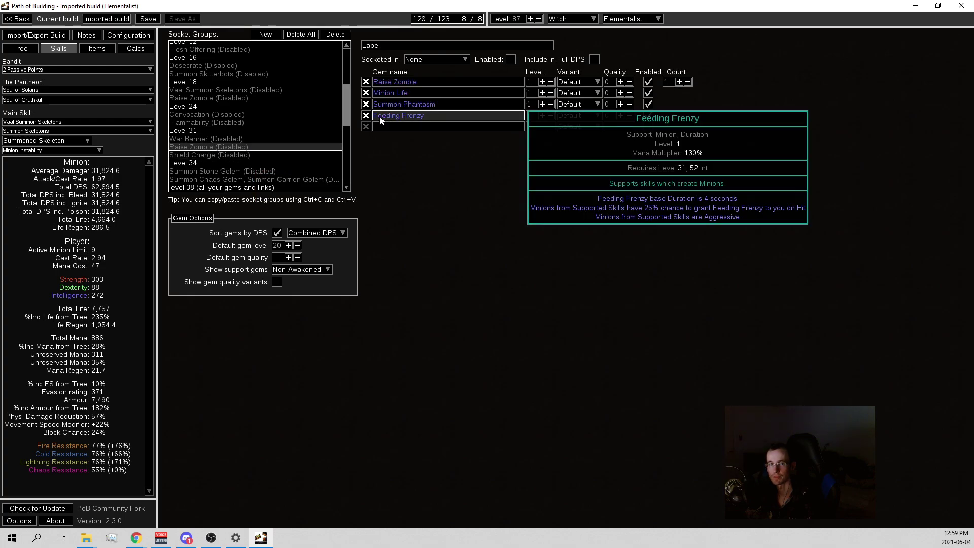
pyautogui.scroll(-2, 270, 130)
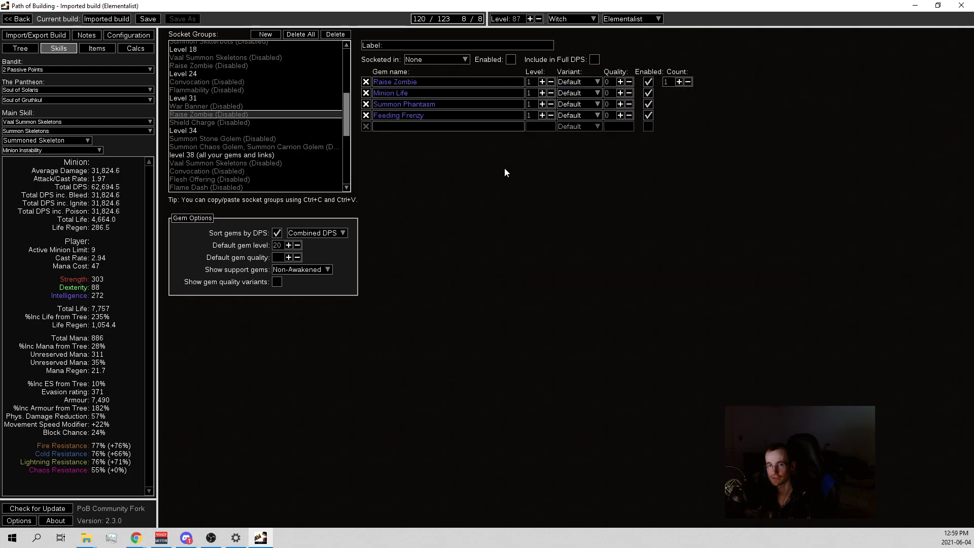
# - Compare the Summon Stone Golem group with the Chaos and Carrion Golem group's gems
pyautogui.click(277, 139)
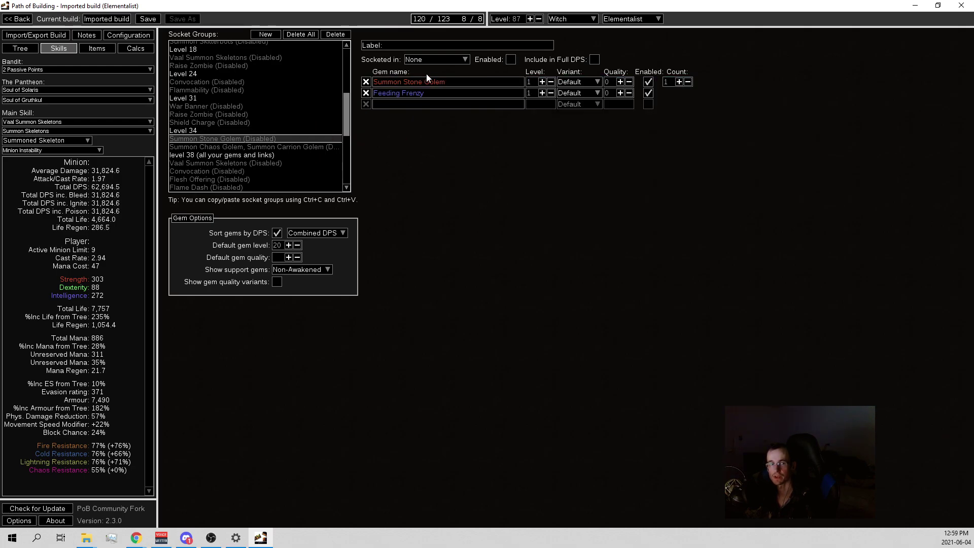
pyautogui.click(232, 146)
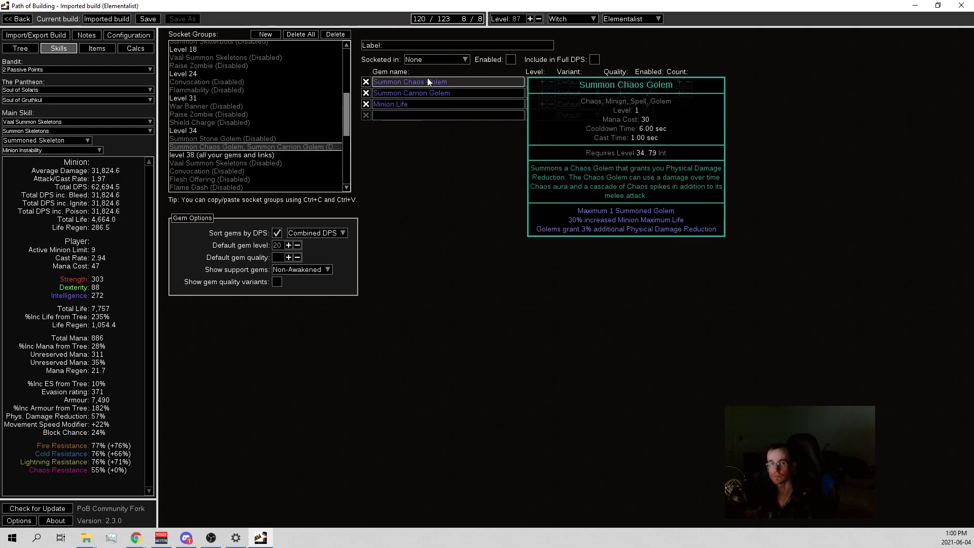
pyautogui.click(20, 49)
pyautogui.click(56, 48)
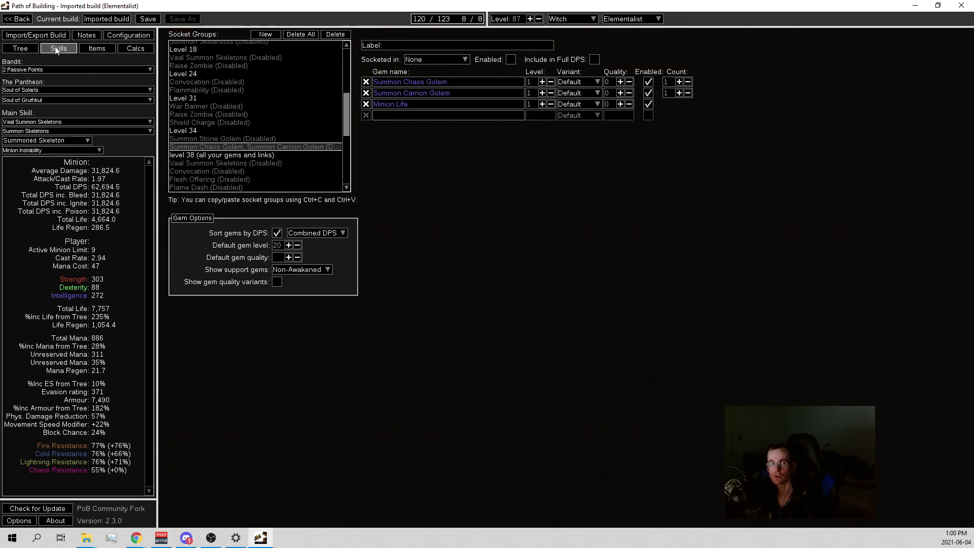
pyautogui.click(214, 138)
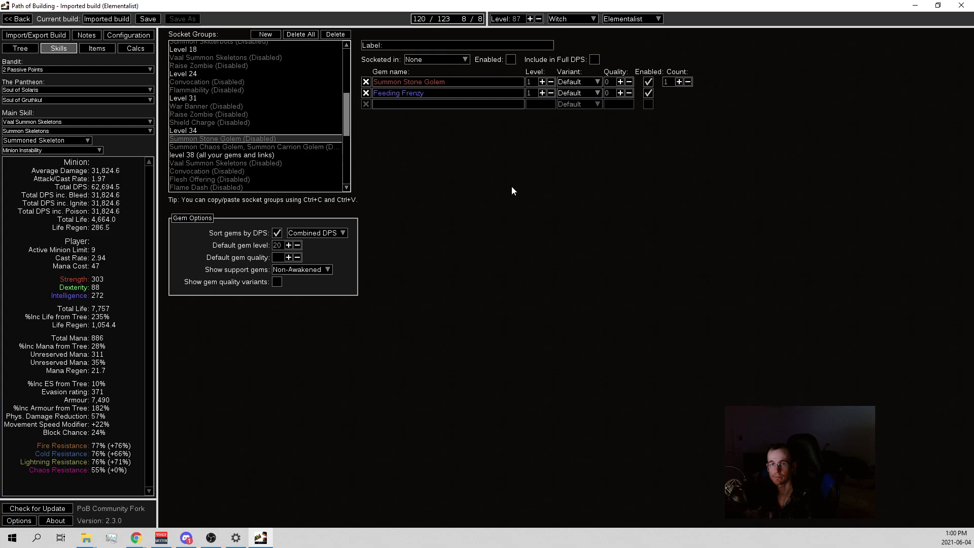
pyautogui.click(253, 146)
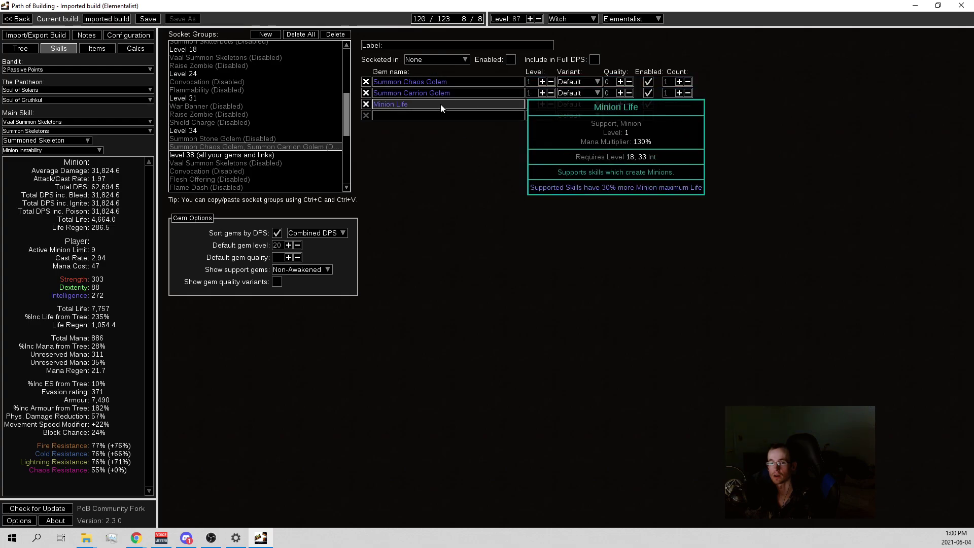
pyautogui.moveTo(449, 82)
pyautogui.click(136, 48)
pyautogui.click(296, 46)
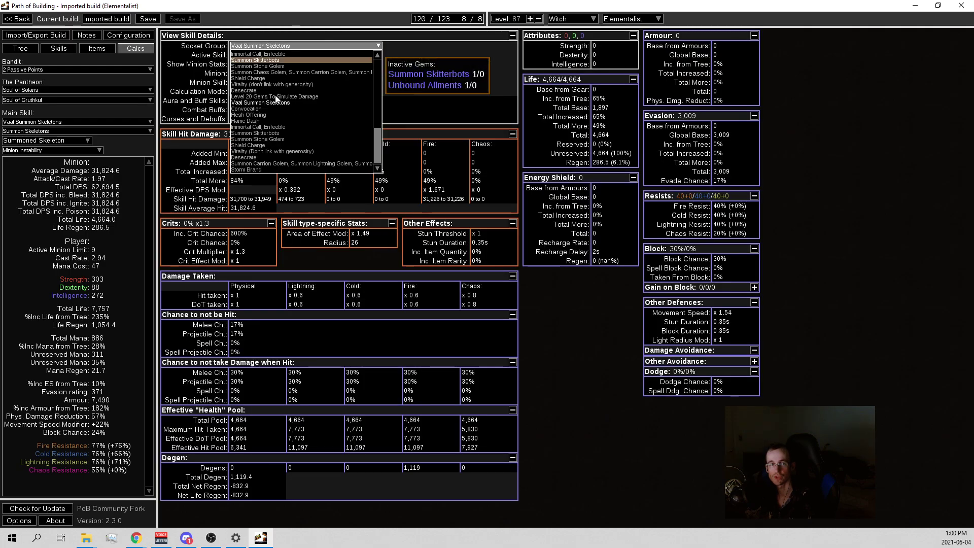
pyautogui.click(262, 139)
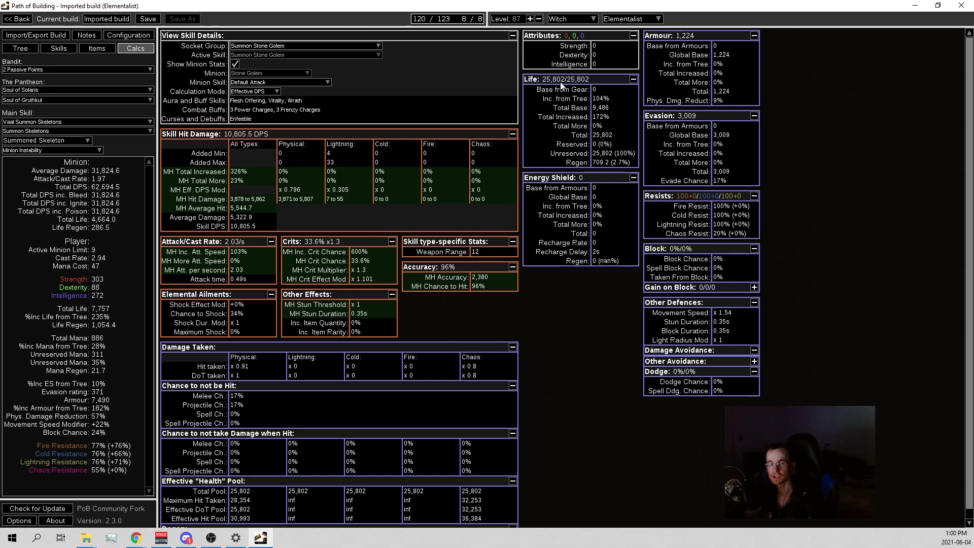
pyautogui.click(301, 45)
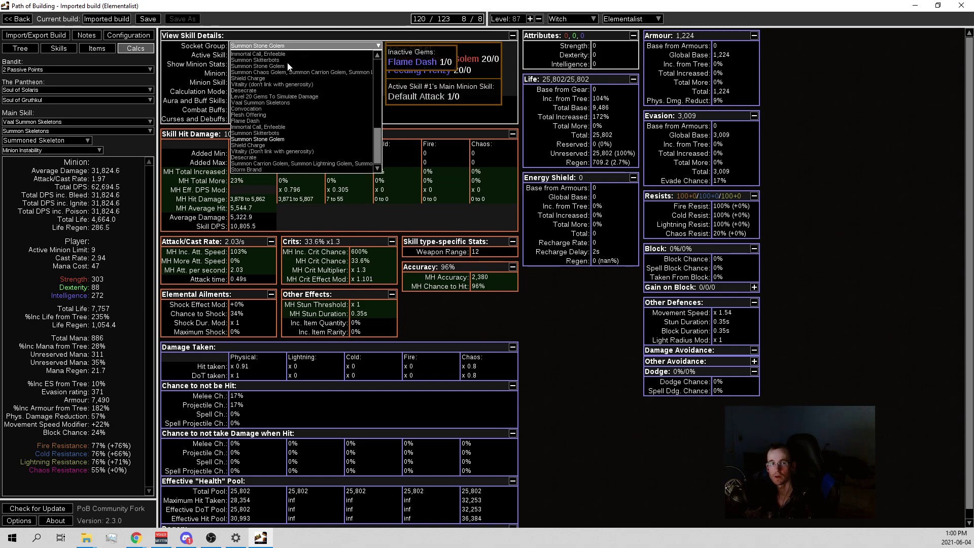
pyautogui.click(284, 161)
pyautogui.moveTo(412, 106)
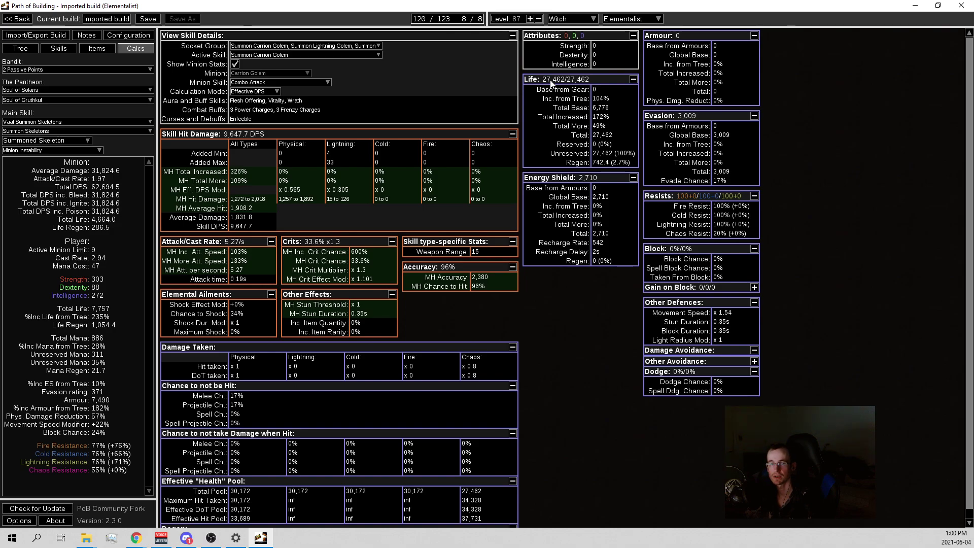
pyautogui.click(312, 49)
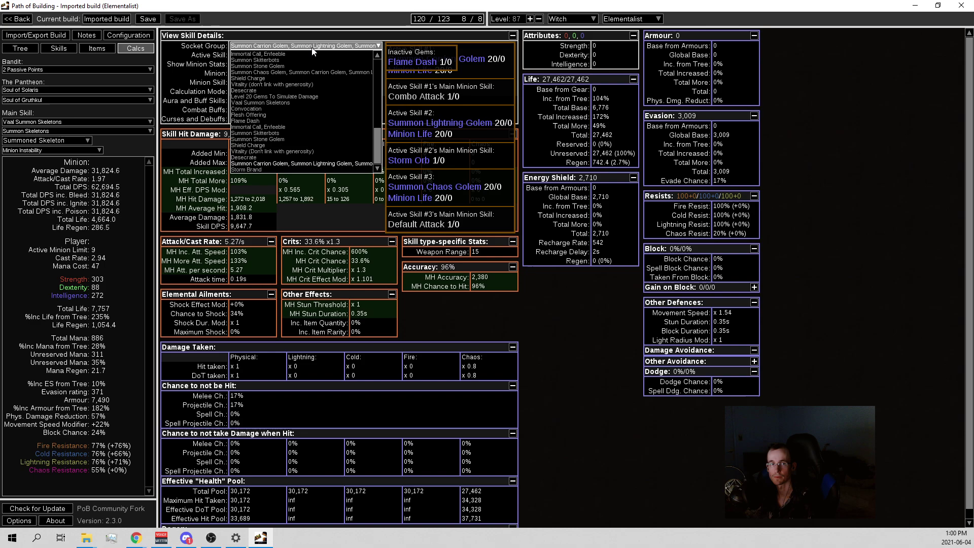
pyautogui.click(276, 140)
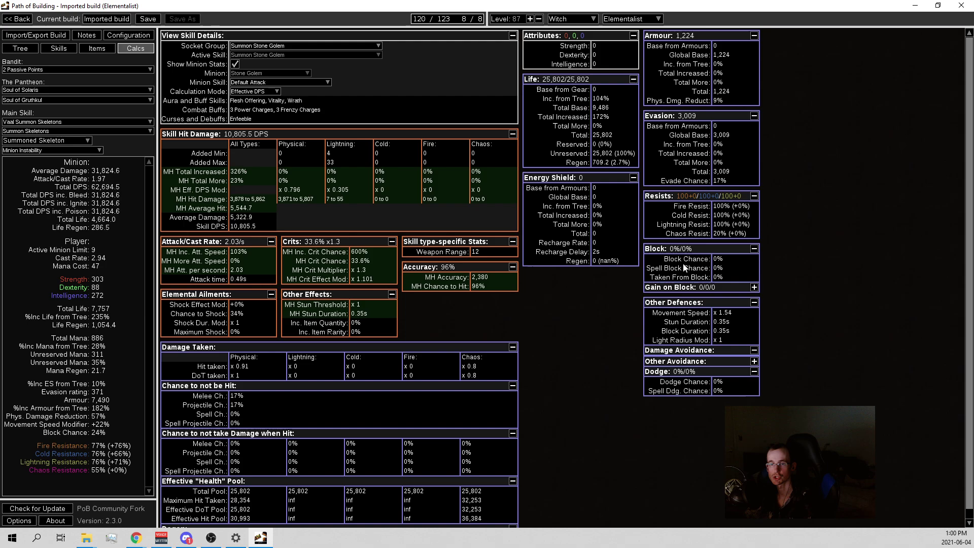
pyautogui.click(259, 45)
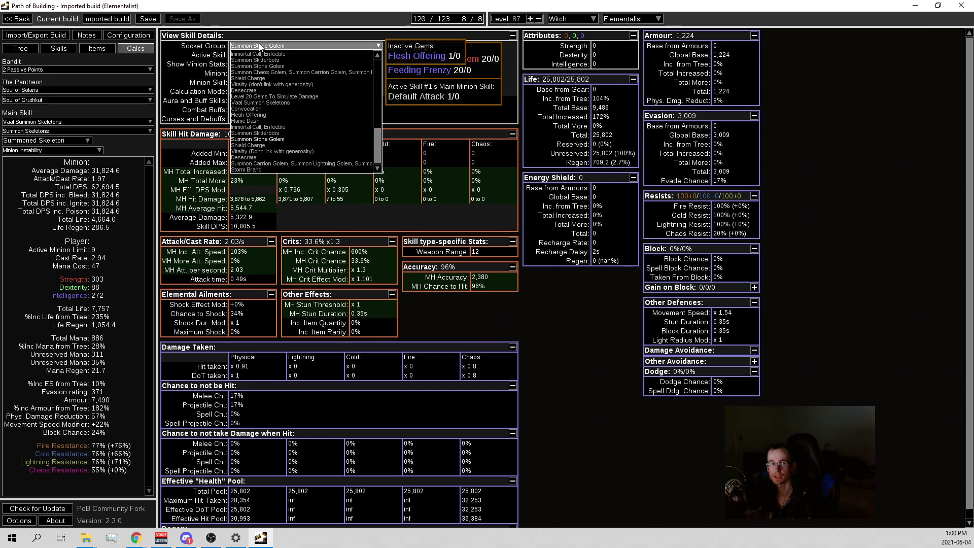
pyautogui.click(20, 48)
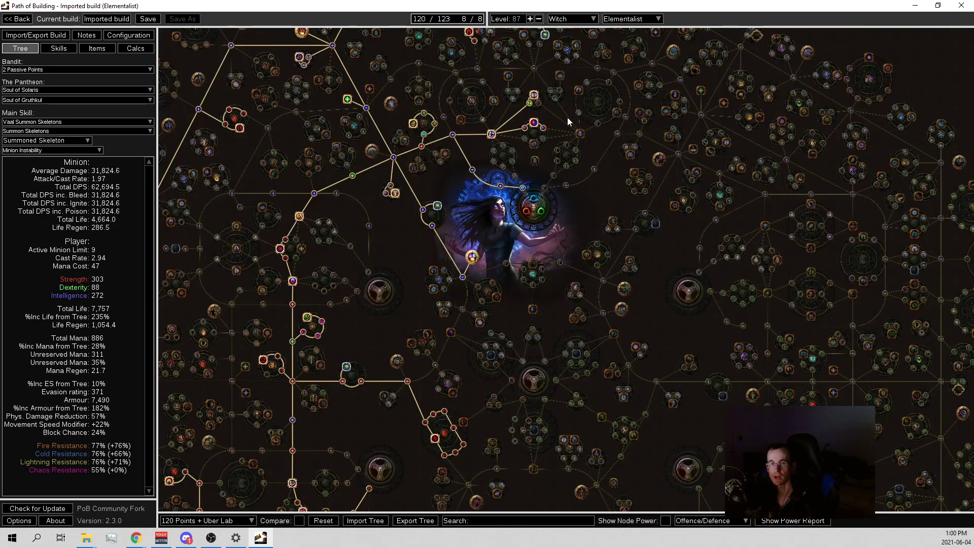
pyautogui.moveTo(567, 117); pyautogui.dragTo(571, 209)
pyautogui.scroll(3, 581, 94)
pyautogui.moveTo(581, 93); pyautogui.dragTo(594, 333)
pyautogui.moveTo(525, 189)
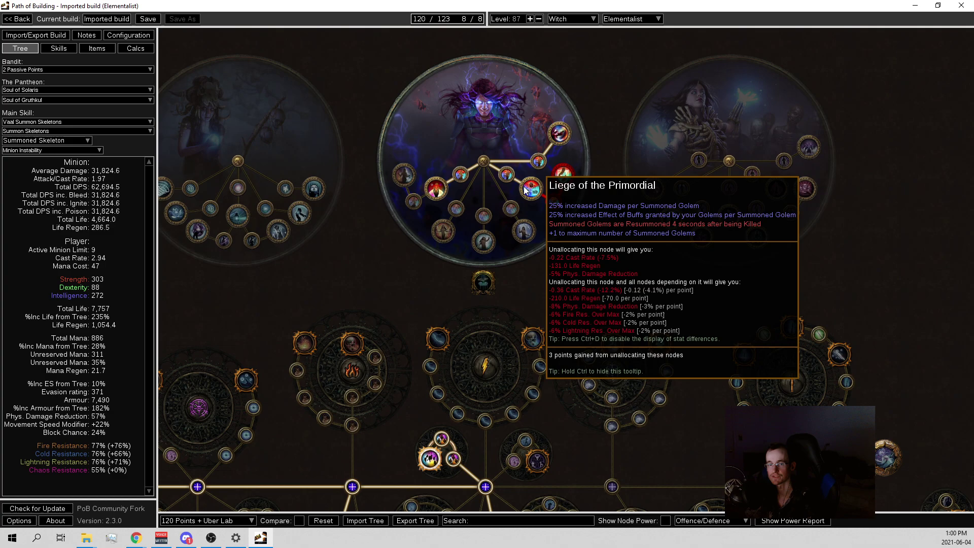
# - Read the Vaal Summon Skeletons support cards: Minion Damage, Minion Life, Elemental Focus, Fire Penetration, Infernal Legion
pyautogui.click(66, 47)
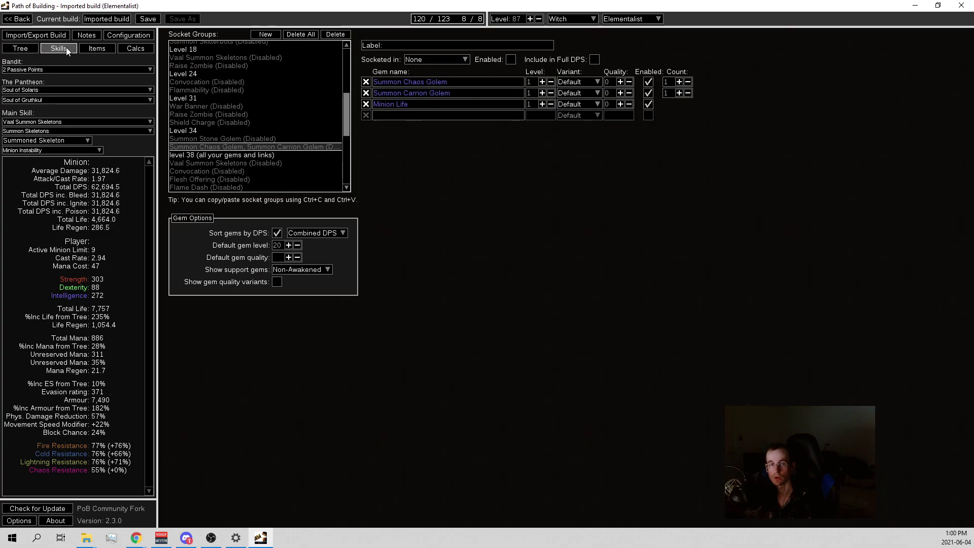
pyautogui.moveTo(223, 163)
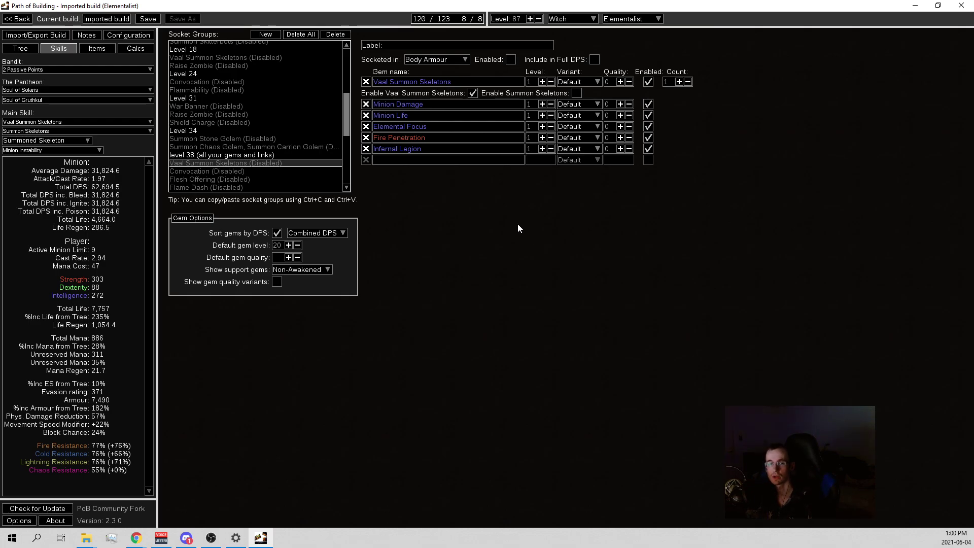
pyautogui.moveTo(419, 148)
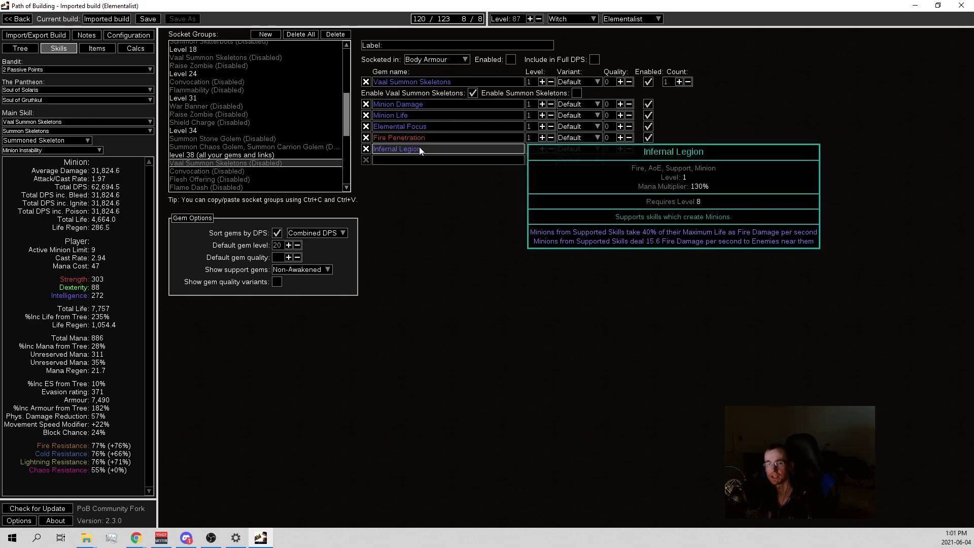
pyautogui.moveTo(487, 127)
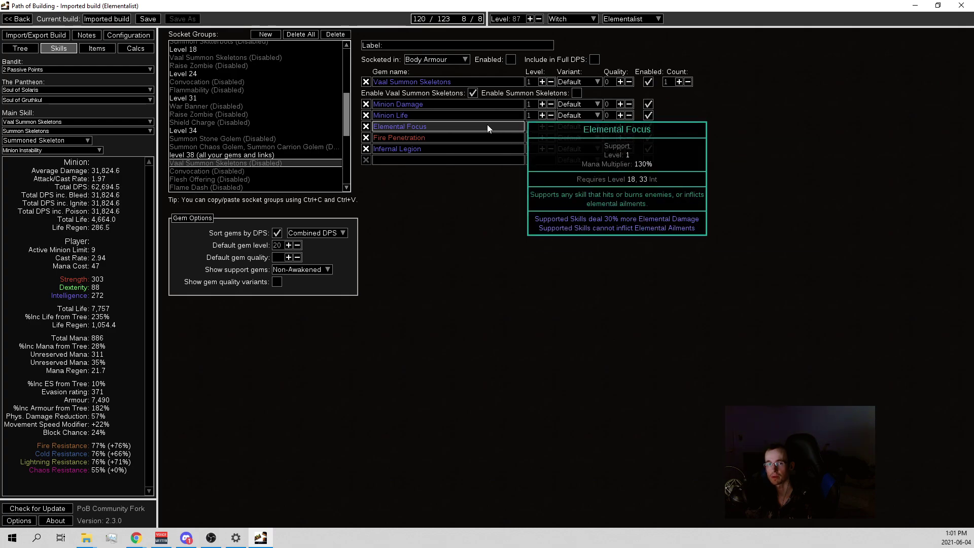
pyautogui.moveTo(425, 103)
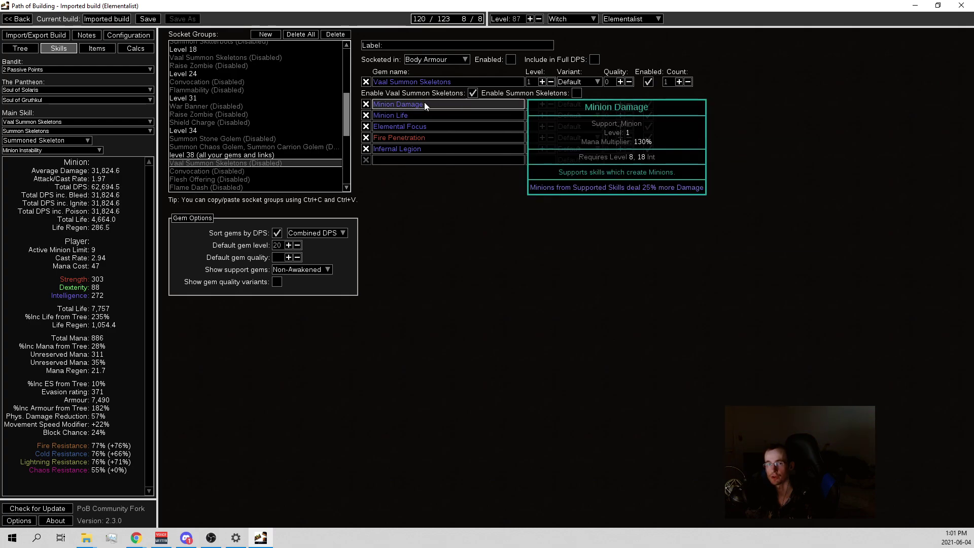
pyautogui.moveTo(425, 123)
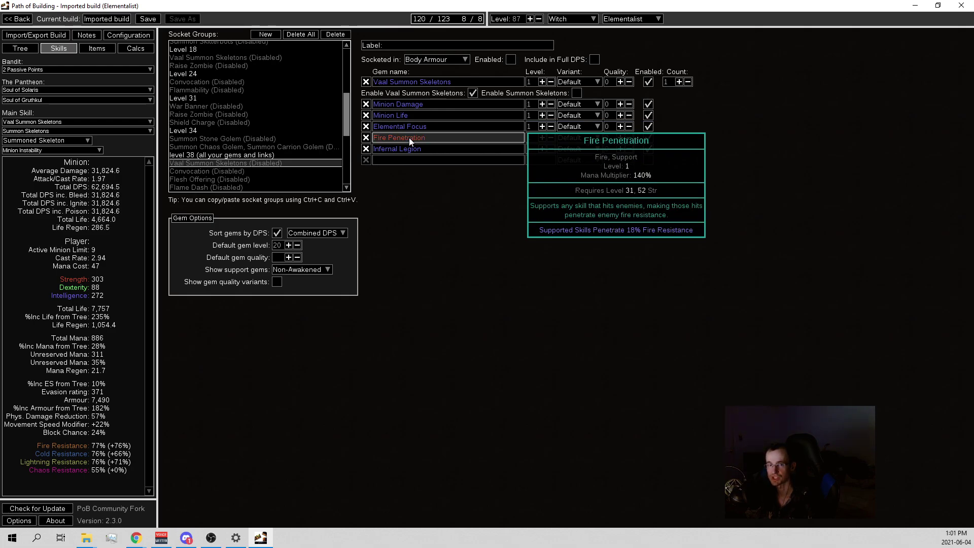
# - Review the Convocation, Flesh Offering, Flame Dash, and Immortal Call with Enfeeble setups
pyautogui.click(204, 173)
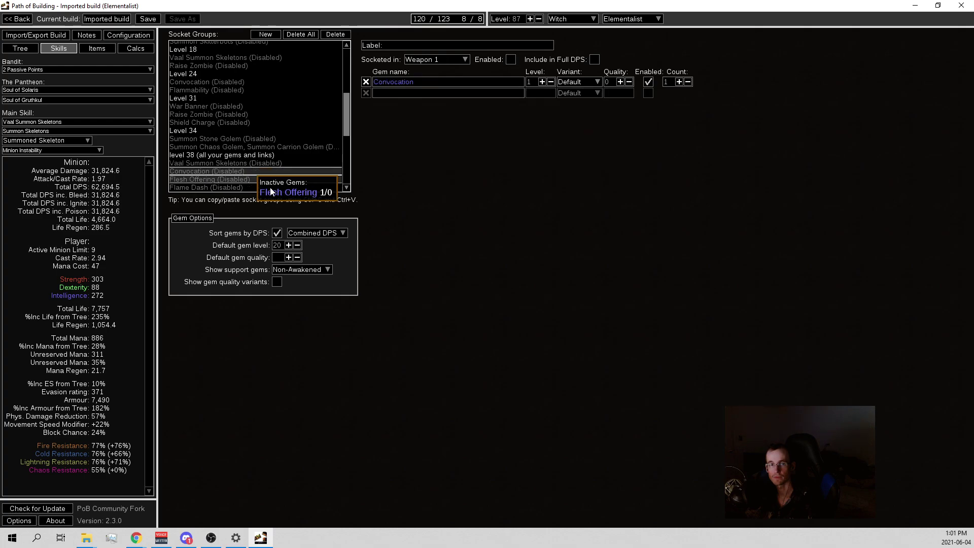
pyautogui.click(234, 180)
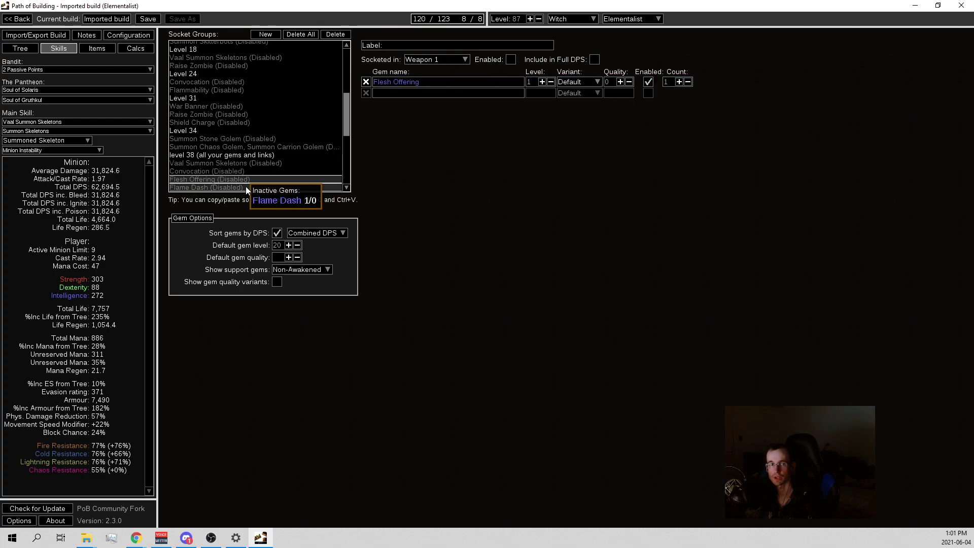
pyautogui.click(245, 187)
pyautogui.scroll(-2, 246, 187)
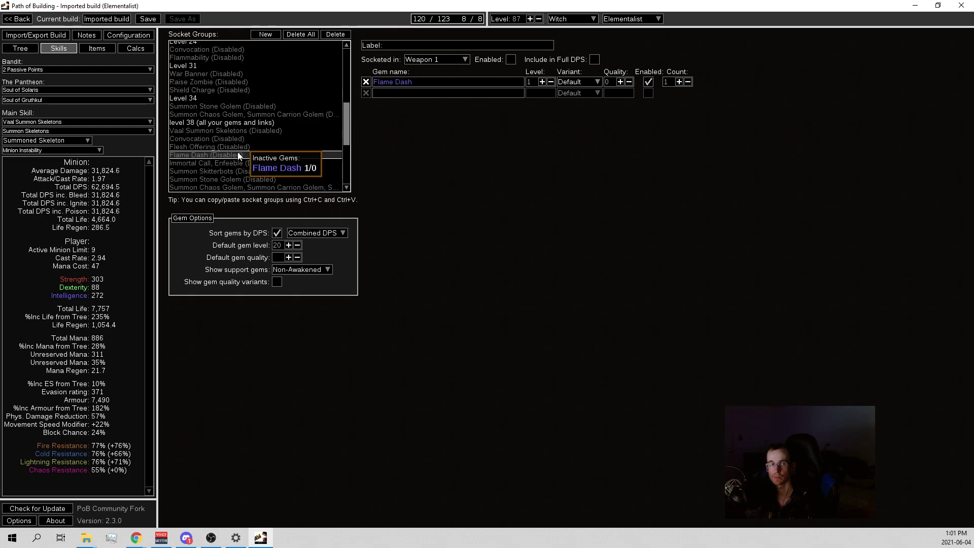
pyautogui.click(239, 162)
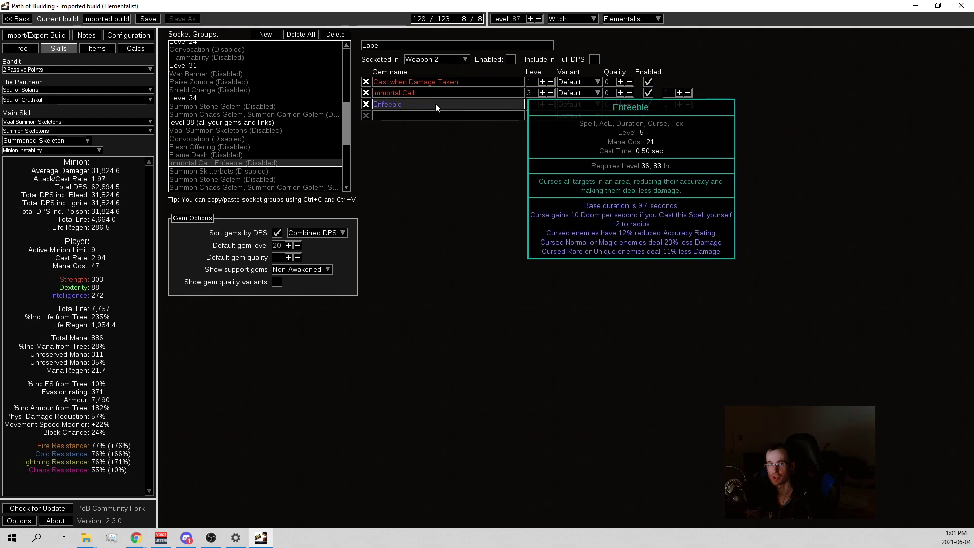
pyautogui.scroll(-1, 304, 166)
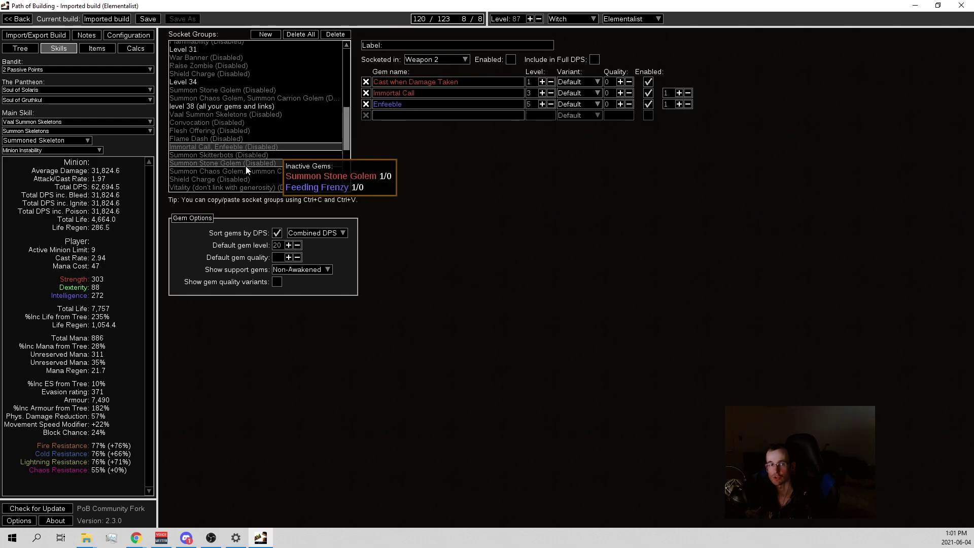
# - Check the gloves Summon Skitterbots group, the Summon Stone Golem group and the helmet golem group
pyautogui.moveTo(441, 86)
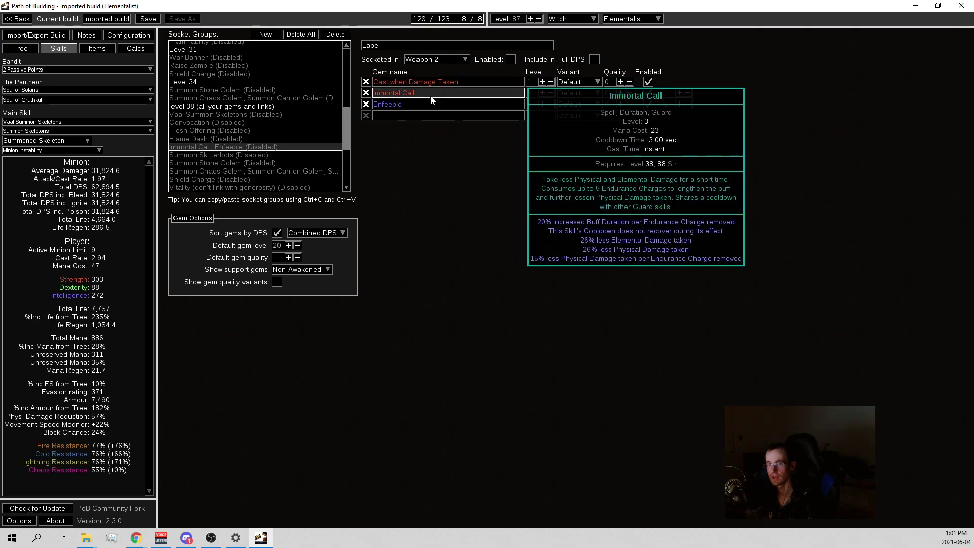
pyautogui.moveTo(395, 105)
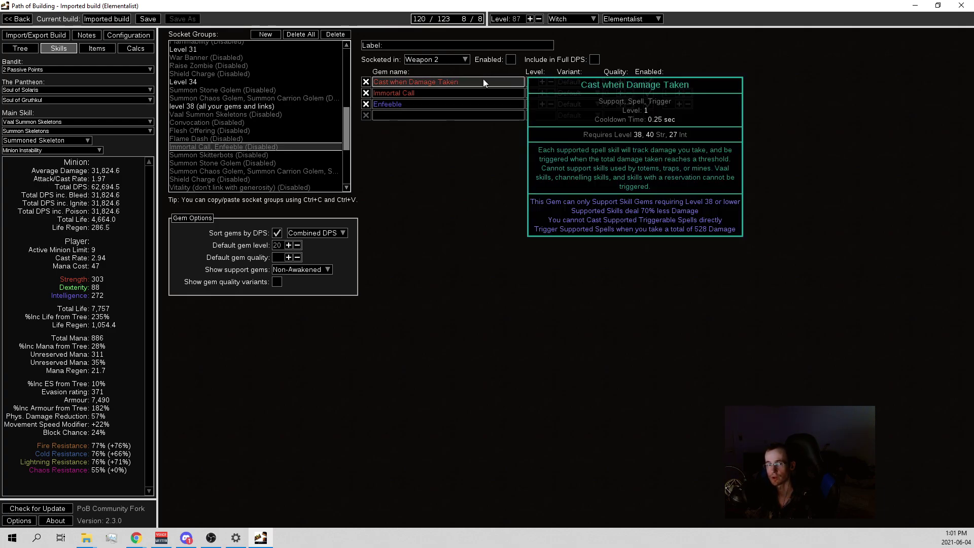
pyautogui.click(209, 154)
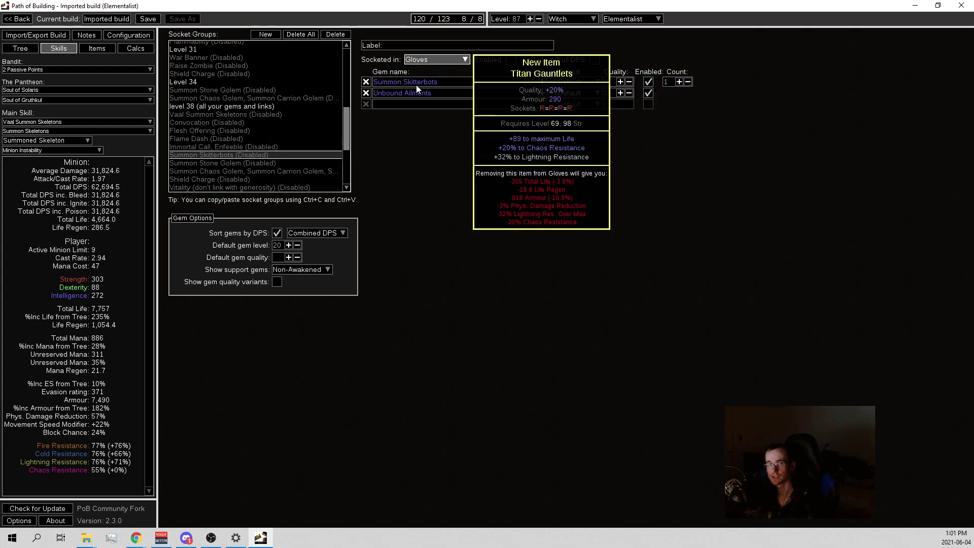
pyautogui.click(216, 163)
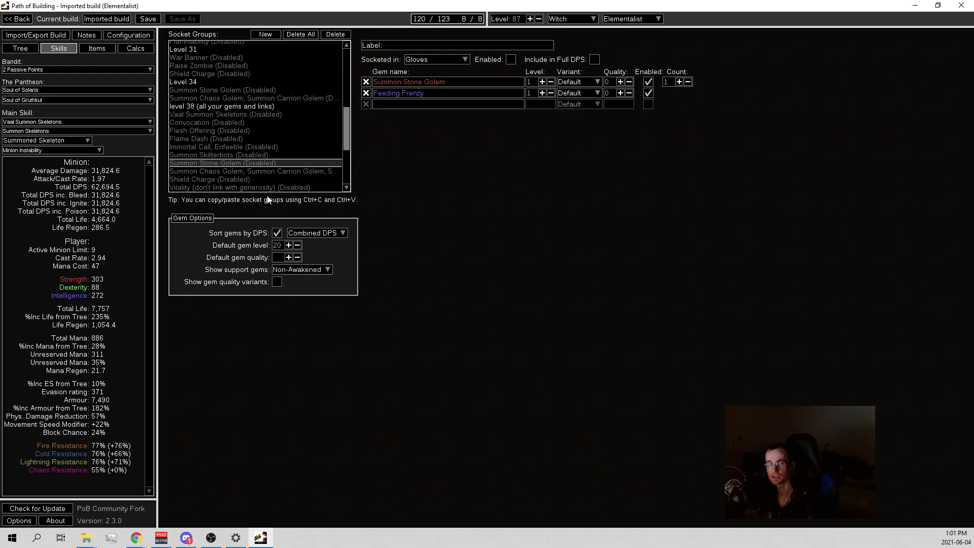
pyautogui.click(239, 172)
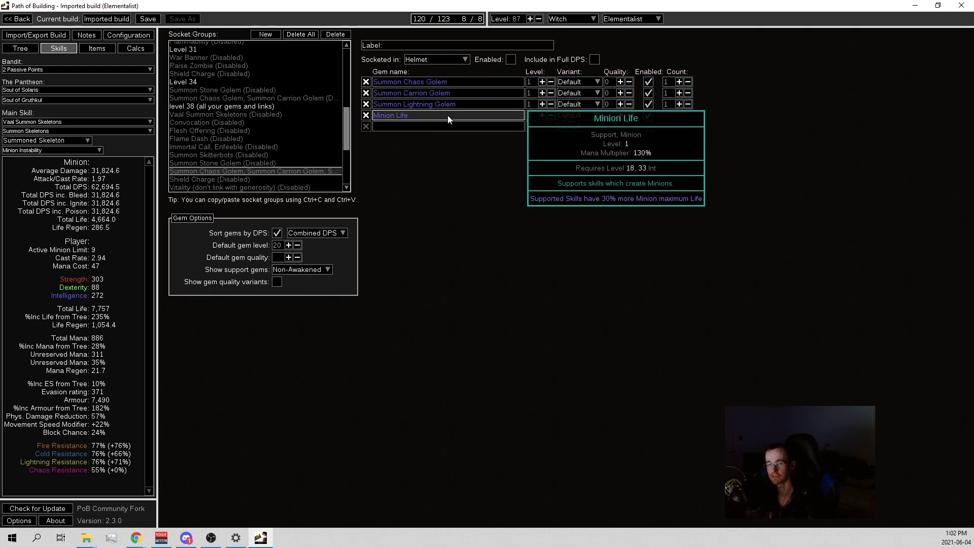
pyautogui.moveTo(240, 152)
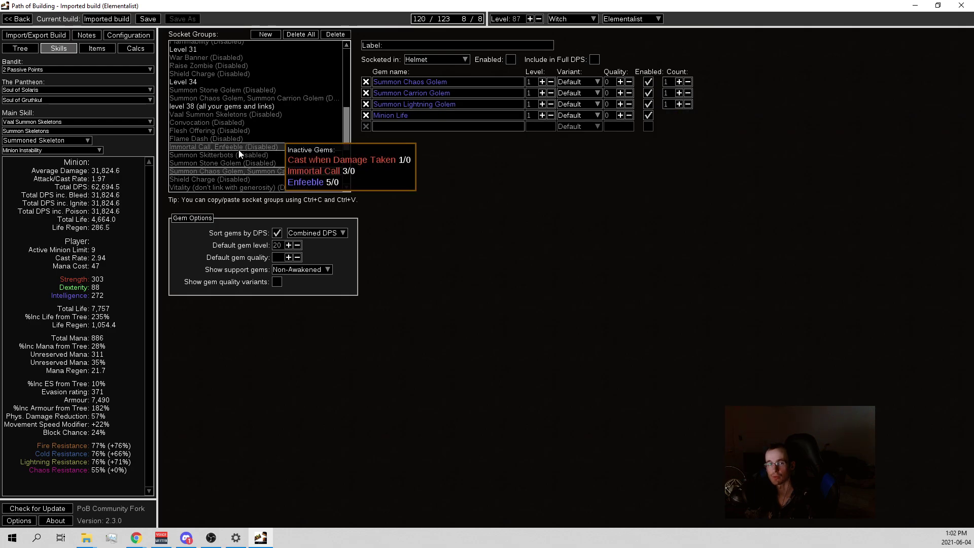
pyautogui.scroll(-2, 256, 171)
# - Review the disabled Shield Charge and Desecrate groups, Vitality, and the ring's Storm Brand group
pyautogui.click(211, 148)
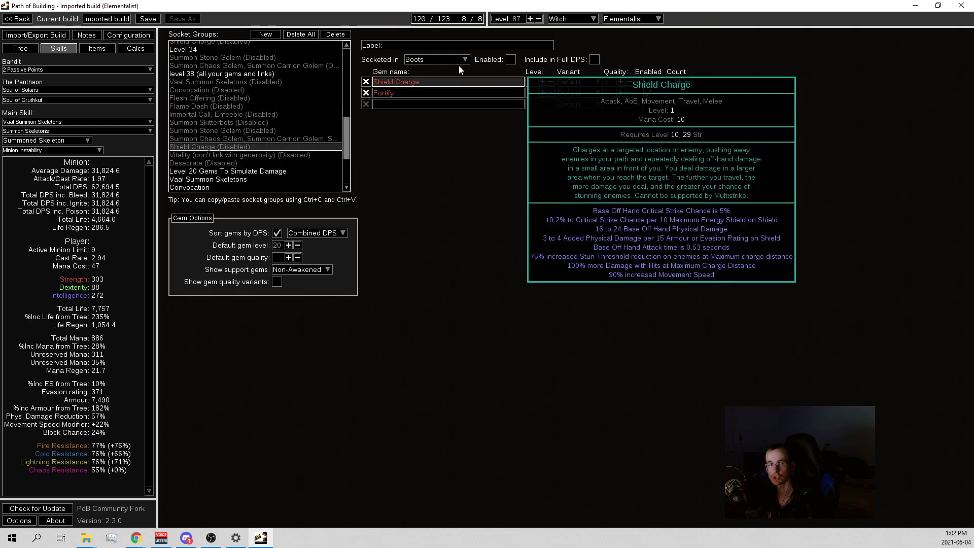
pyautogui.click(226, 161)
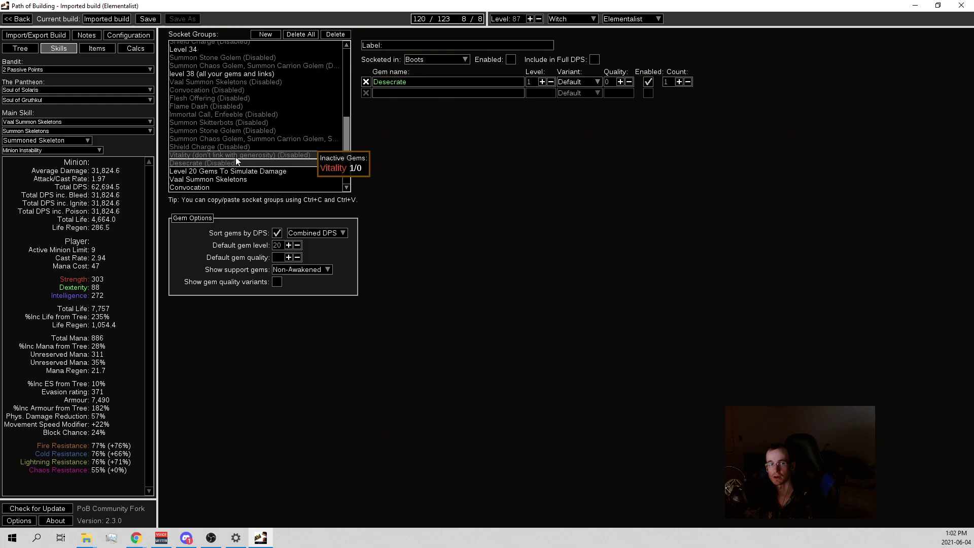
pyautogui.click(239, 156)
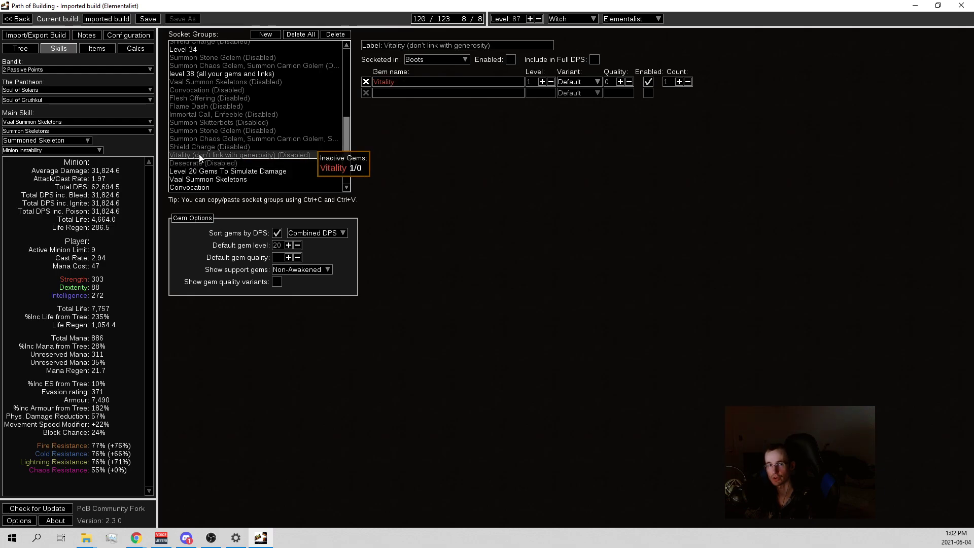
pyautogui.scroll(-2, 248, 147)
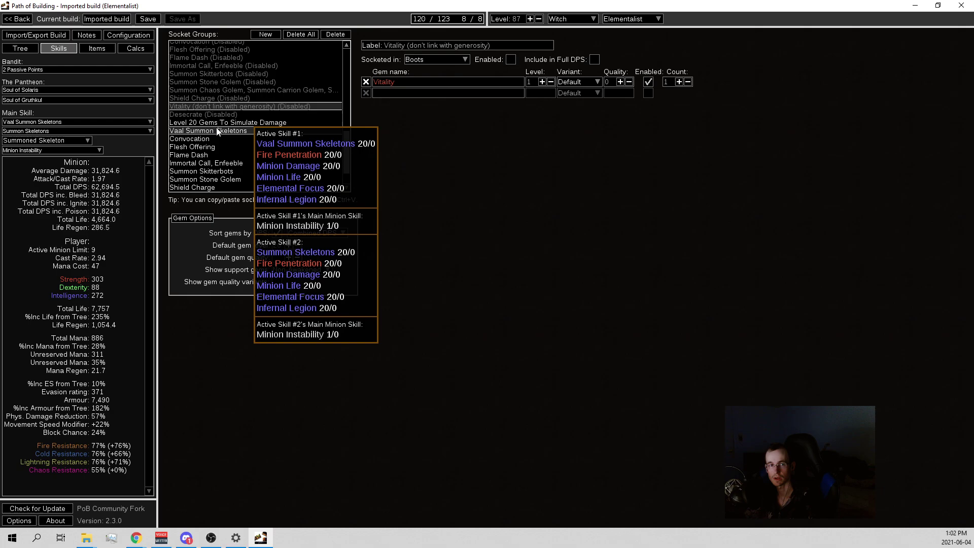
pyautogui.scroll(-2, 221, 126)
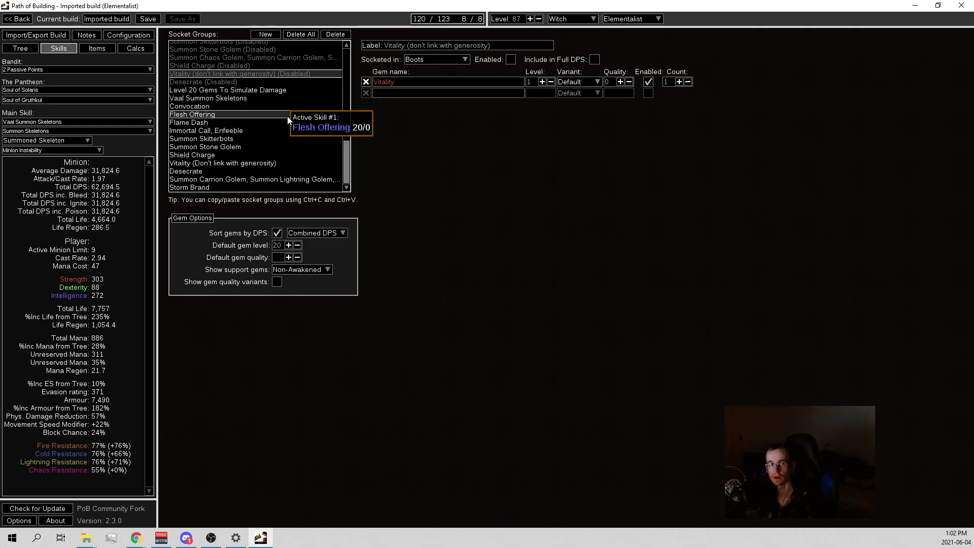
pyautogui.click(234, 187)
pyautogui.moveTo(423, 59)
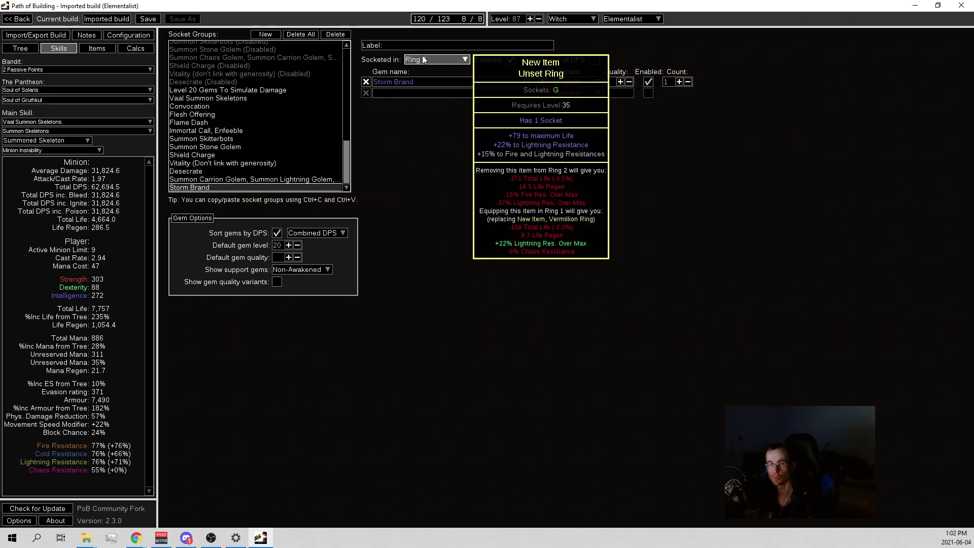
# - Glance over the passive tree and Calcs, then reopen the Vaal Summon Skeletons group
pyautogui.click(20, 49)
pyautogui.scroll(-5, 473, 355)
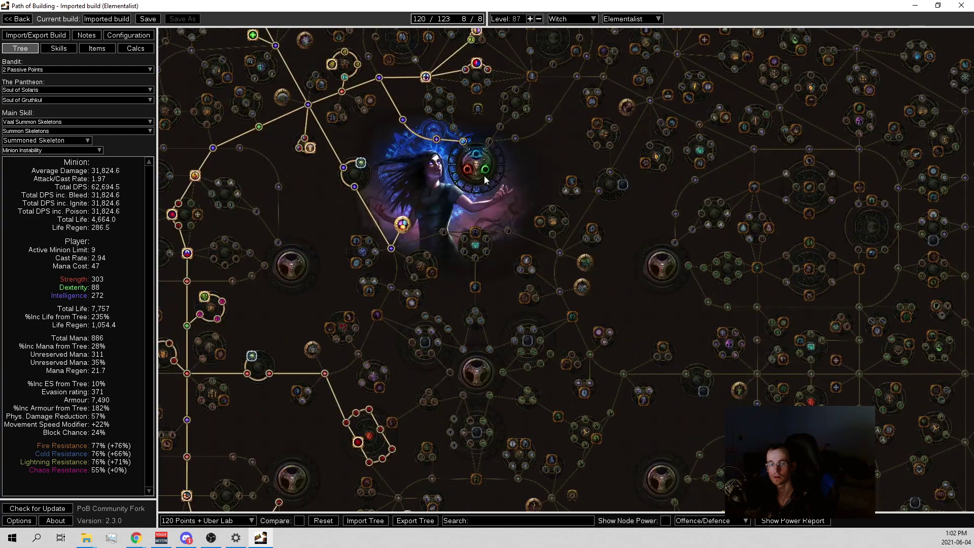
pyautogui.moveTo(413, 228); pyautogui.dragTo(545, 400)
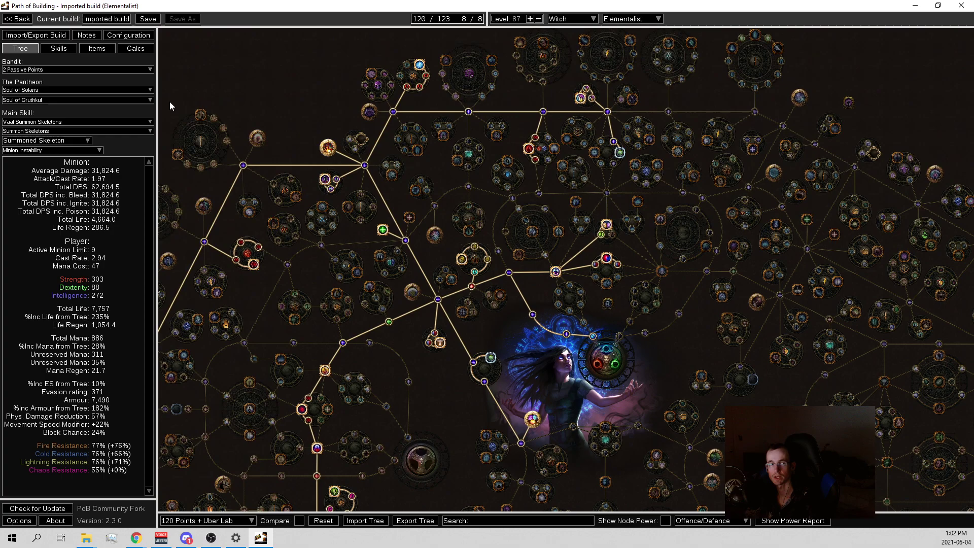
pyautogui.click(123, 47)
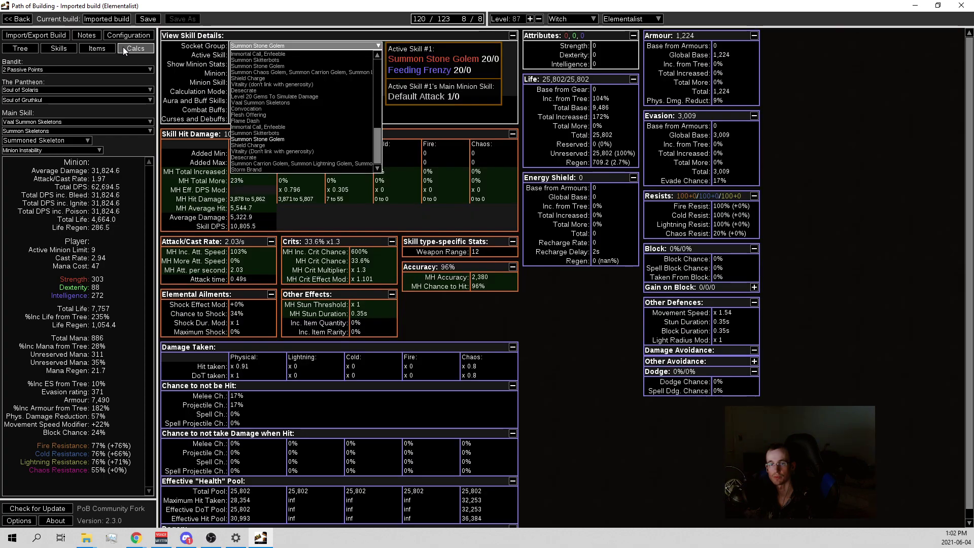
pyautogui.click(46, 51)
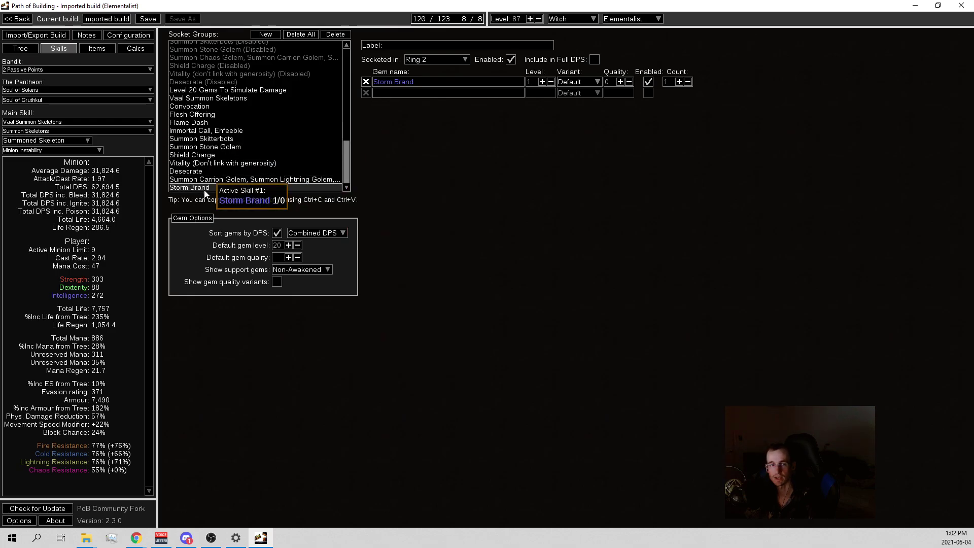
pyautogui.click(216, 98)
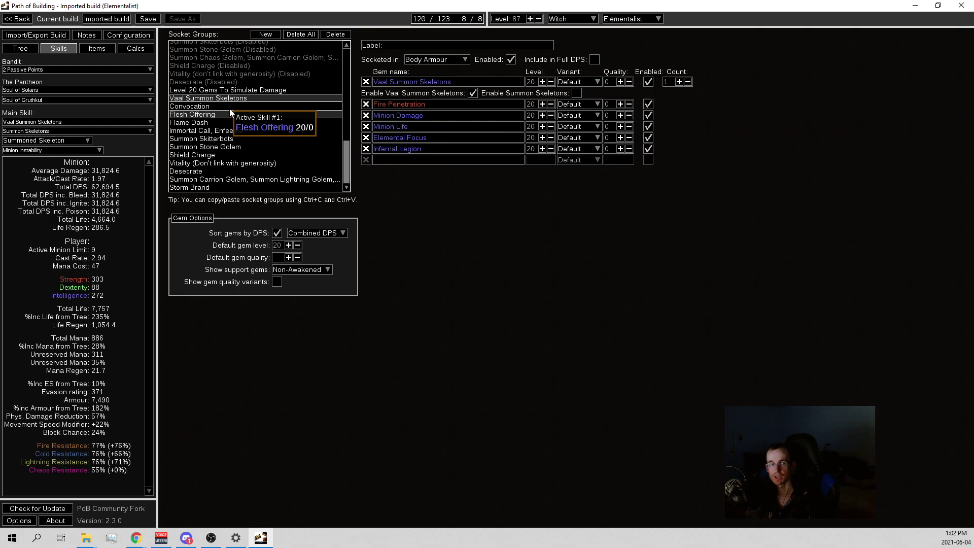
# - View the Weapon 1 Convocation gem, then check the Calcs breakdown and passive tree
pyautogui.click(228, 107)
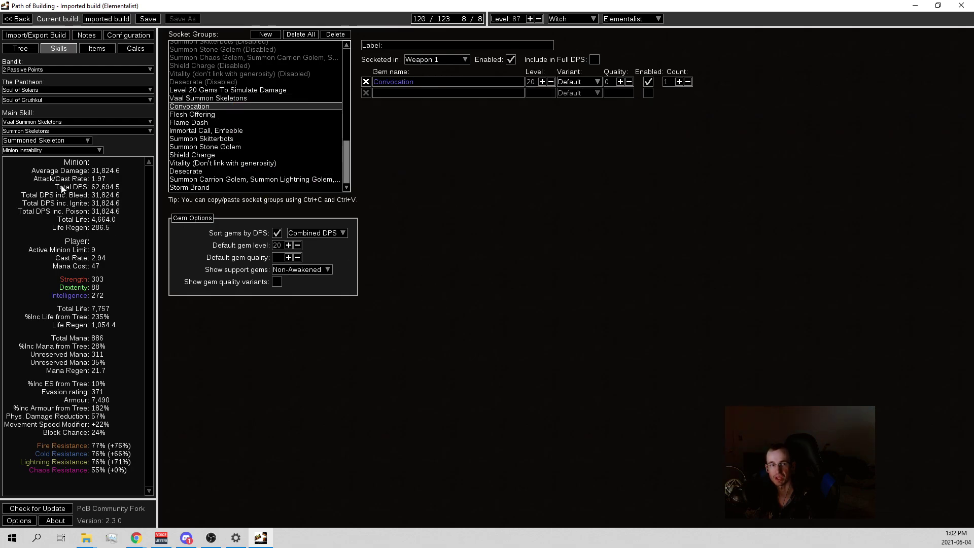
pyautogui.click(122, 49)
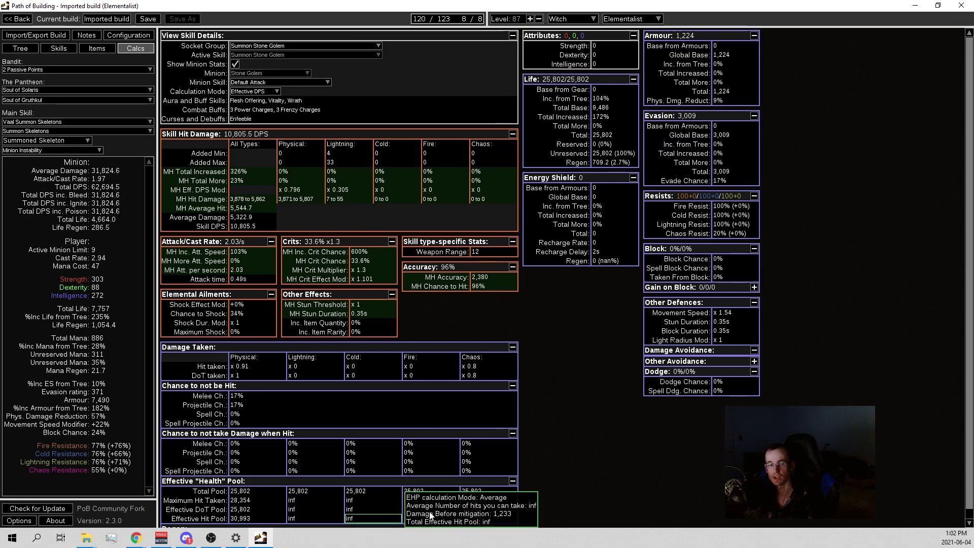
pyautogui.moveTo(257, 519)
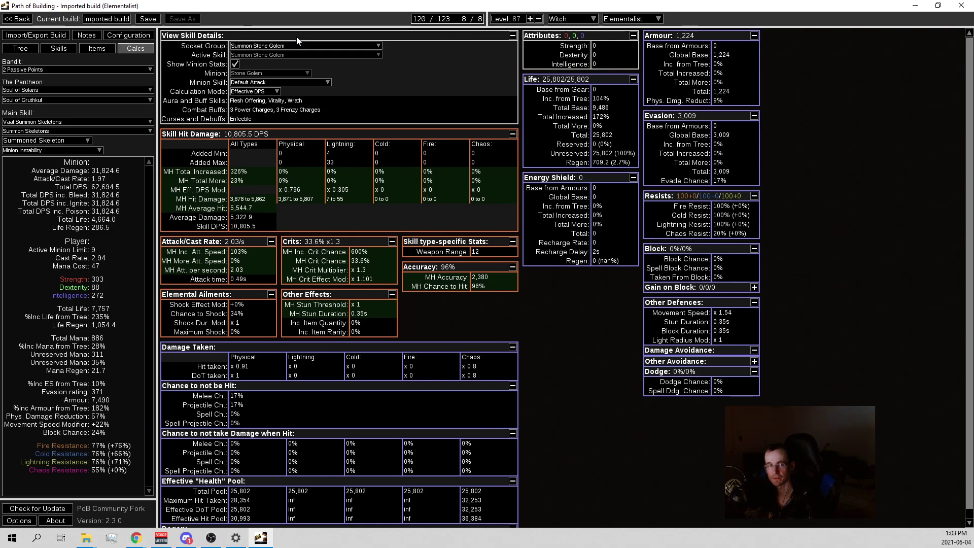
pyautogui.click(20, 48)
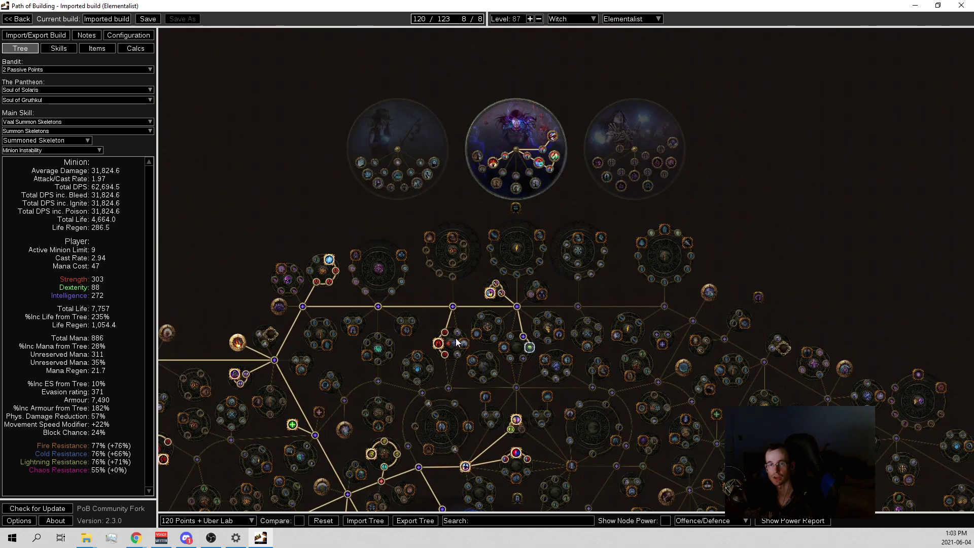
pyautogui.moveTo(558, 155)
pyautogui.moveTo(234, 344)
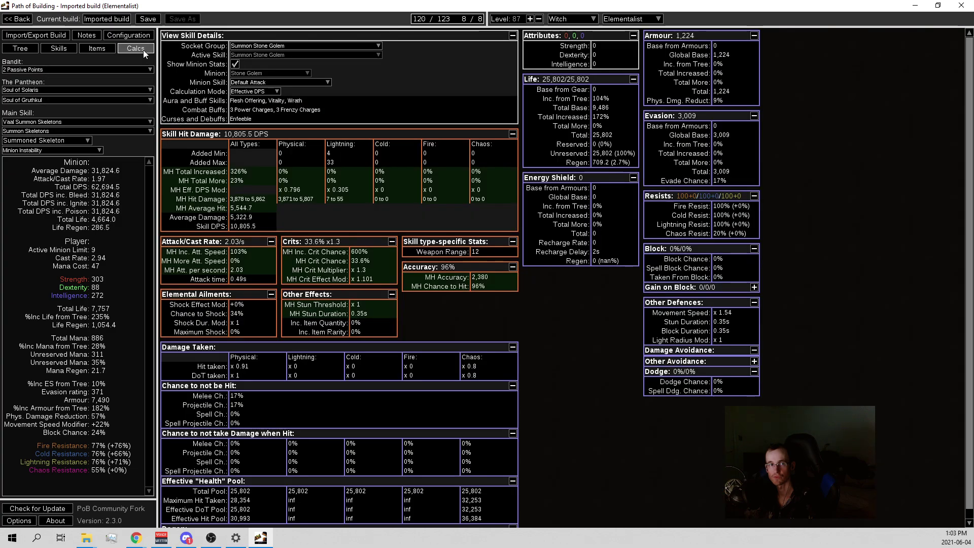
# - Calculate stats for the Vaal Summon Skeletons socket group in Calcs and scroll through them
pyautogui.click(138, 48)
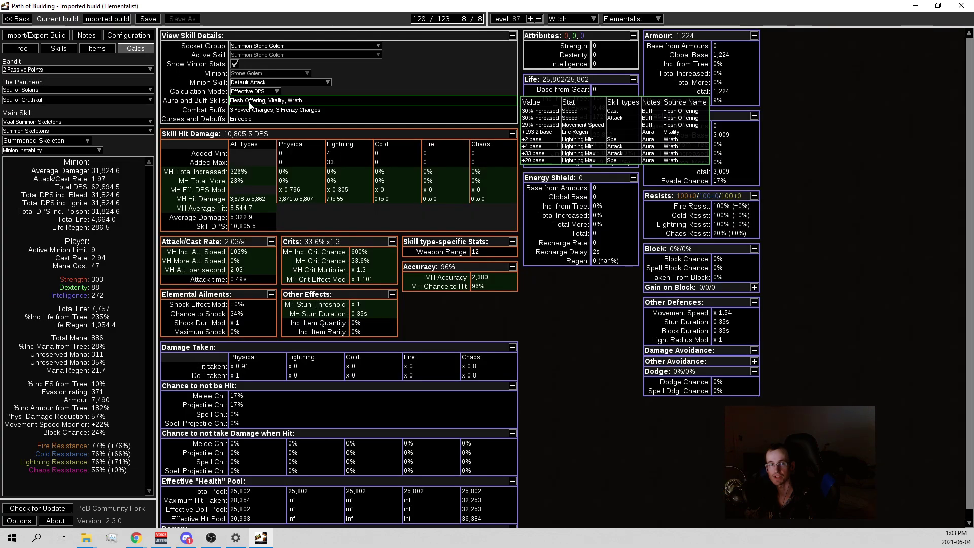
pyautogui.click(268, 47)
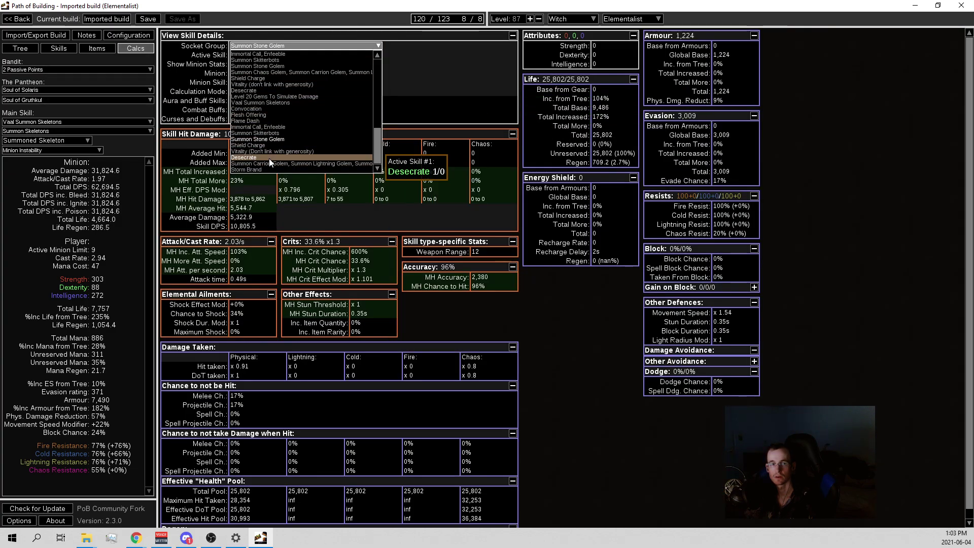
pyautogui.click(268, 102)
pyautogui.moveTo(371, 245)
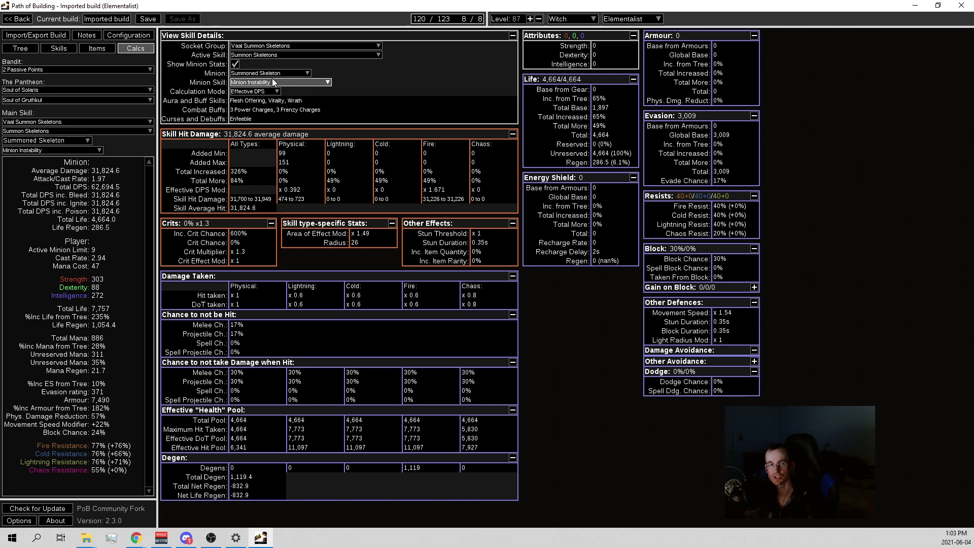
pyautogui.scroll(1, 278, 83)
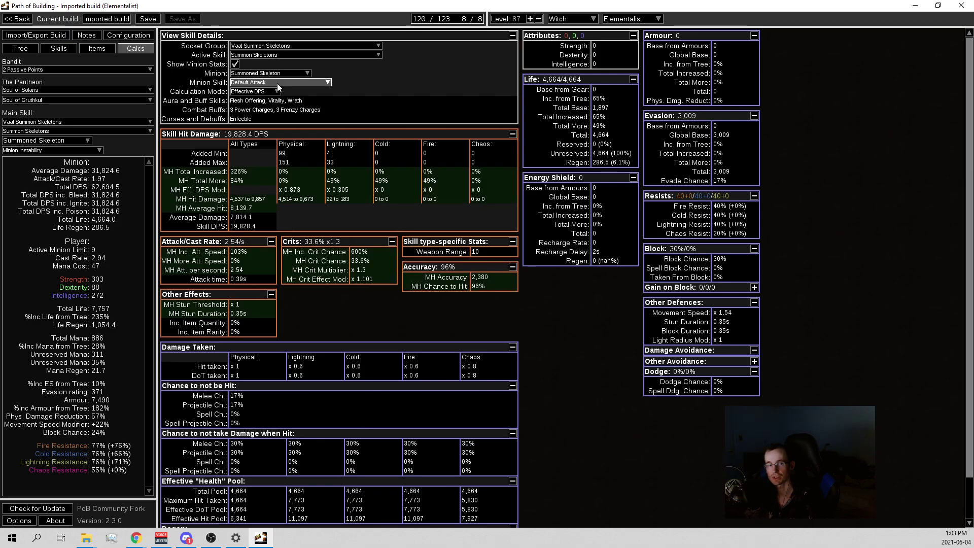
pyautogui.scroll(-1, 277, 84)
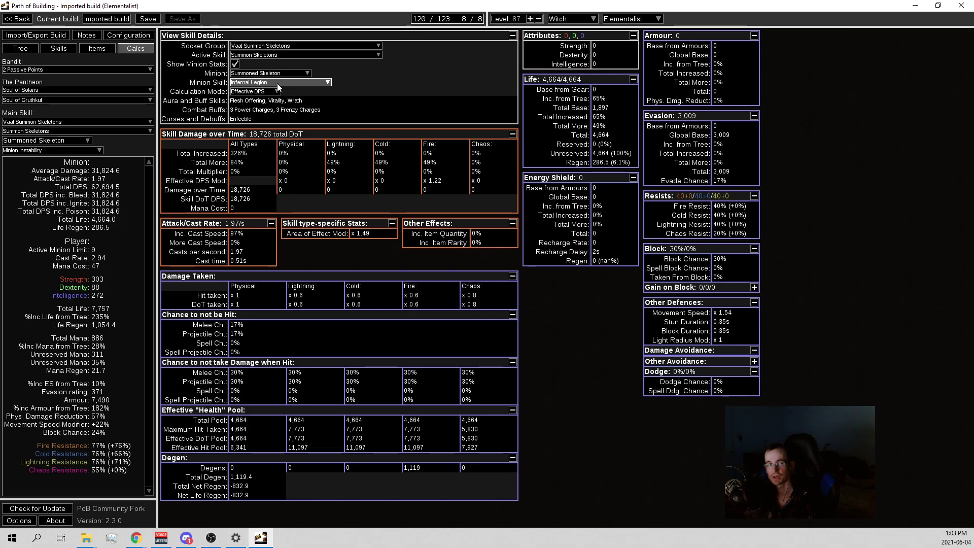
pyautogui.scroll(-1, 278, 87)
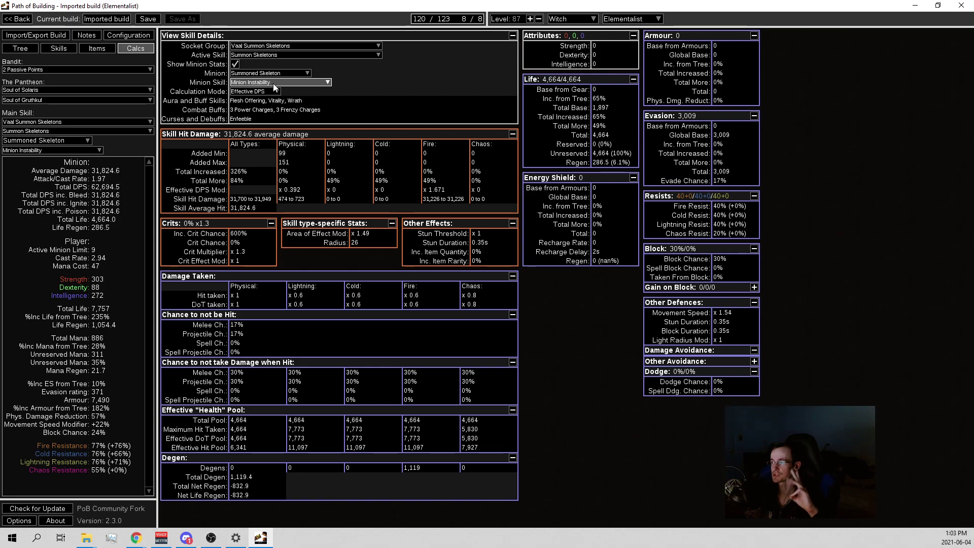
pyautogui.click(45, 48)
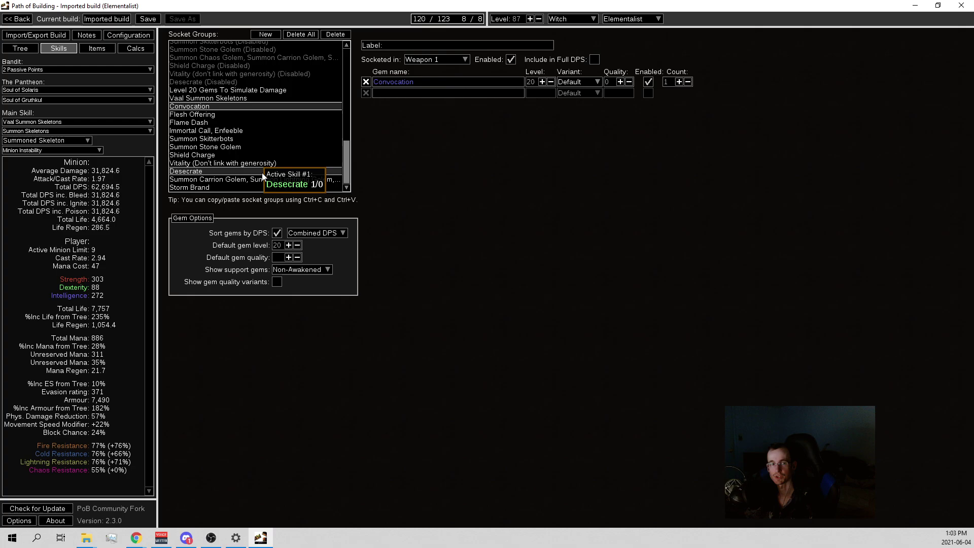
# - Show the Vaal Summon Skeletons group, try gem level 22, then restore level 20
pyautogui.click(213, 98)
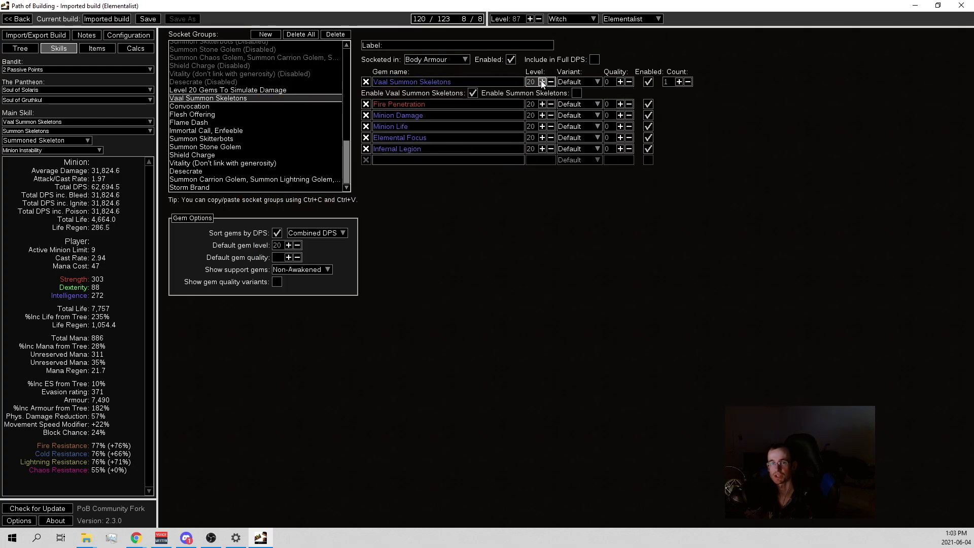
pyautogui.moveTo(510, 83)
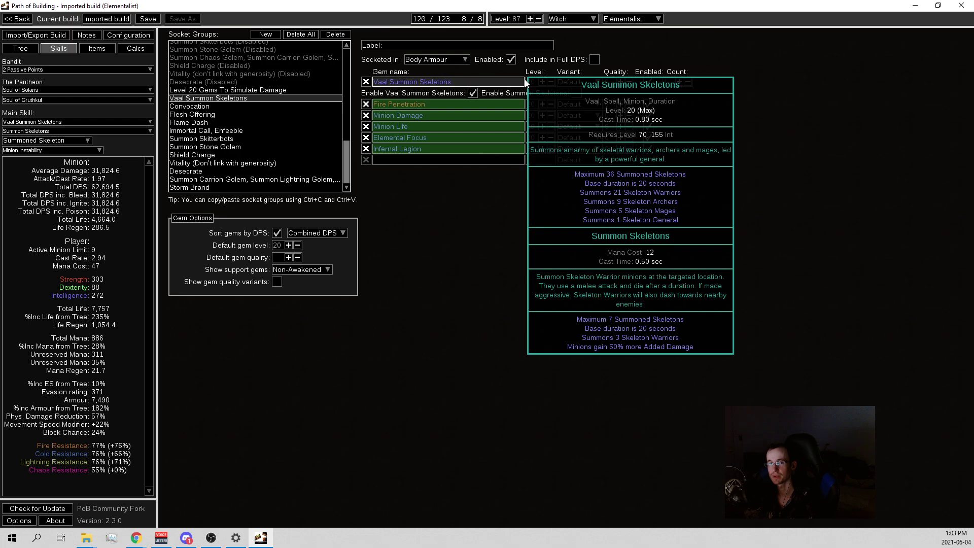
pyautogui.click(542, 81)
pyautogui.click(542, 82)
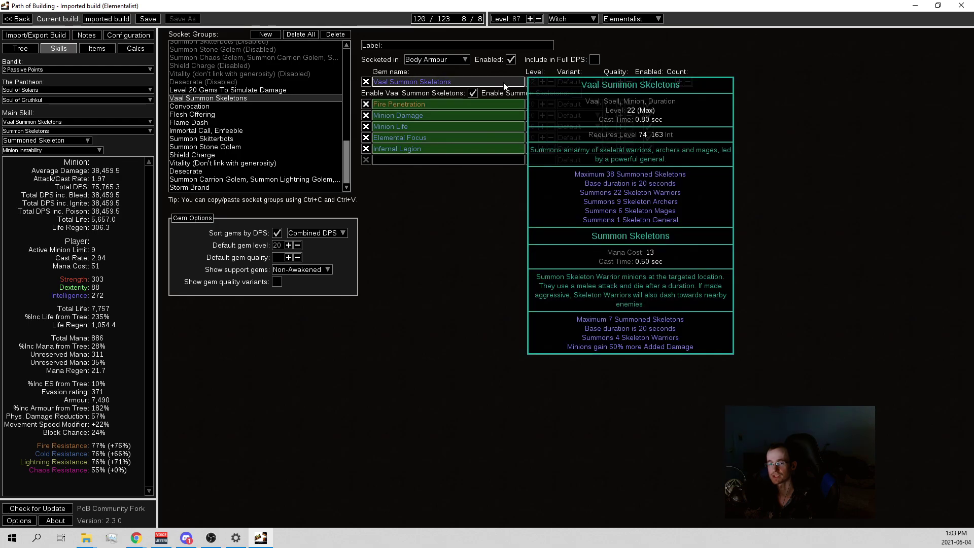
pyautogui.click(551, 82)
pyautogui.click(551, 82)
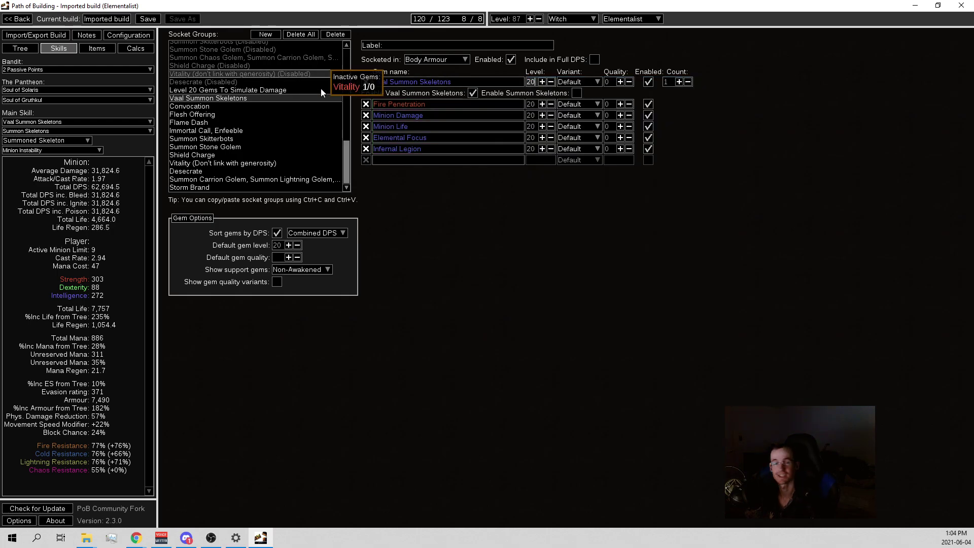
pyautogui.moveTo(315, 147)
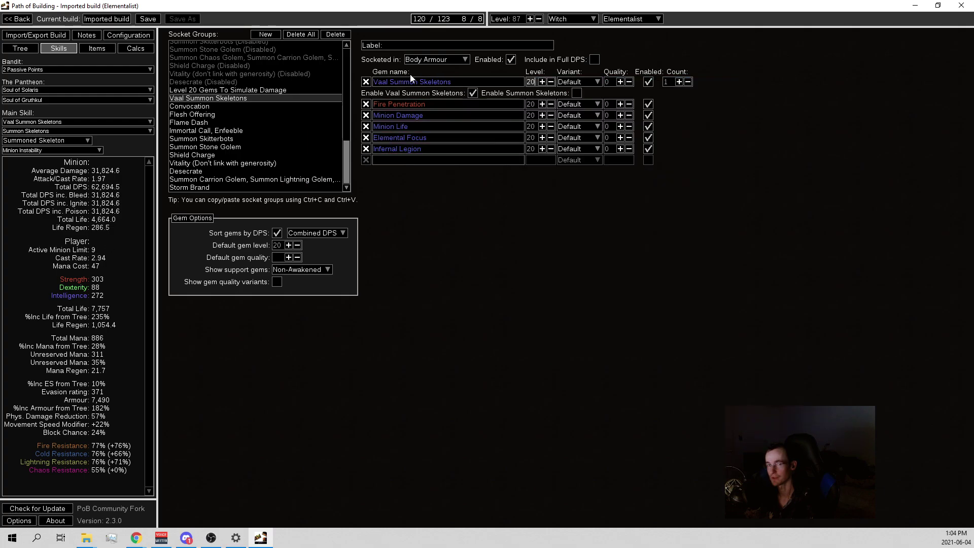
pyautogui.moveTo(424, 86)
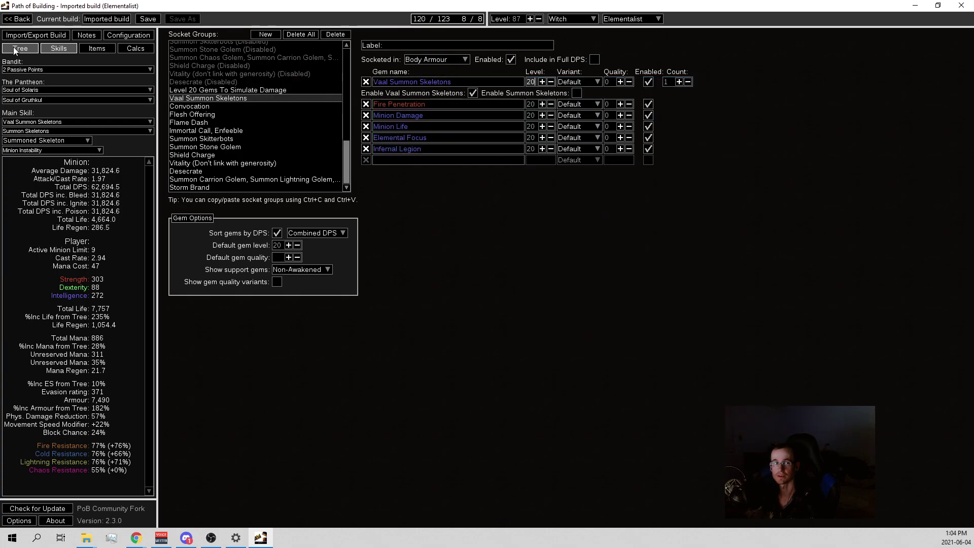
# - Show the passive tree, then list Weapon 1 alternatives without changing the Darkwood Sceptre
pyautogui.hotkey('ctrl', '1')
pyautogui.moveTo(240, 342)
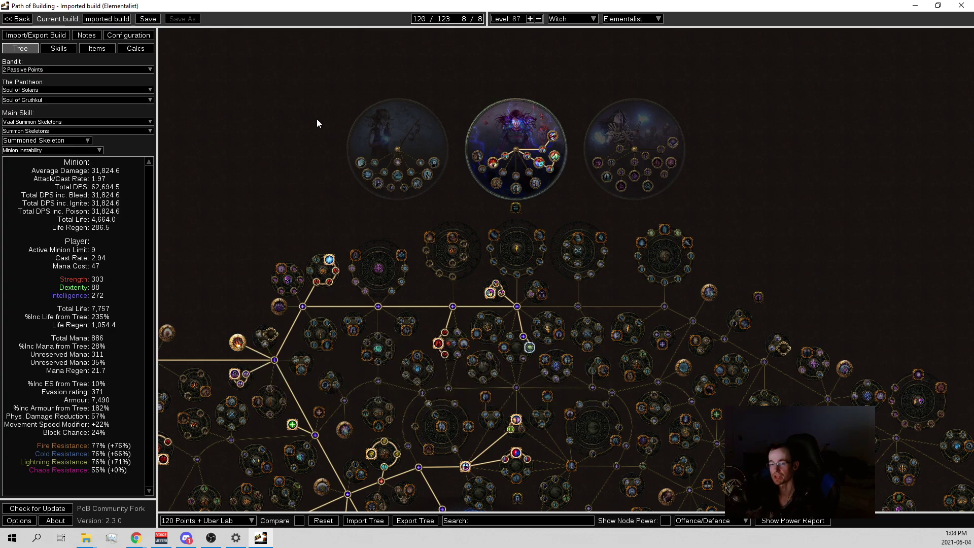
pyautogui.click(105, 48)
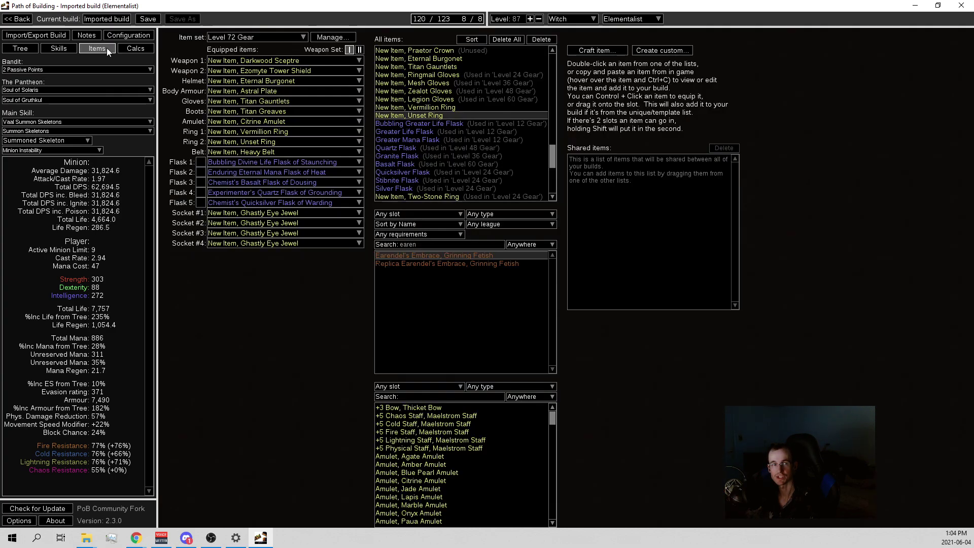
pyautogui.click(299, 61)
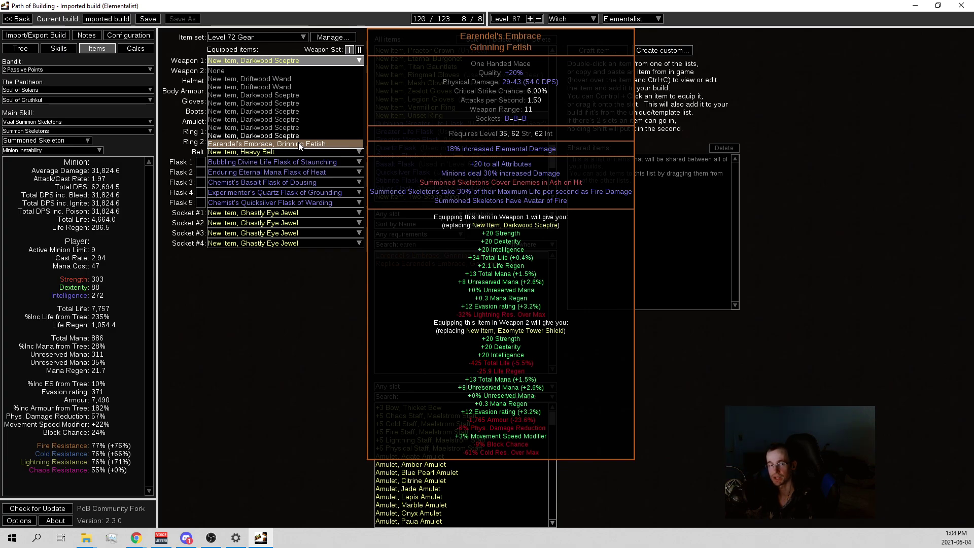
pyautogui.click(138, 33)
# - Check the Configuration options, then preview Earendel's Embrace against the equipped Darkwood Sceptre
pyautogui.click(138, 32)
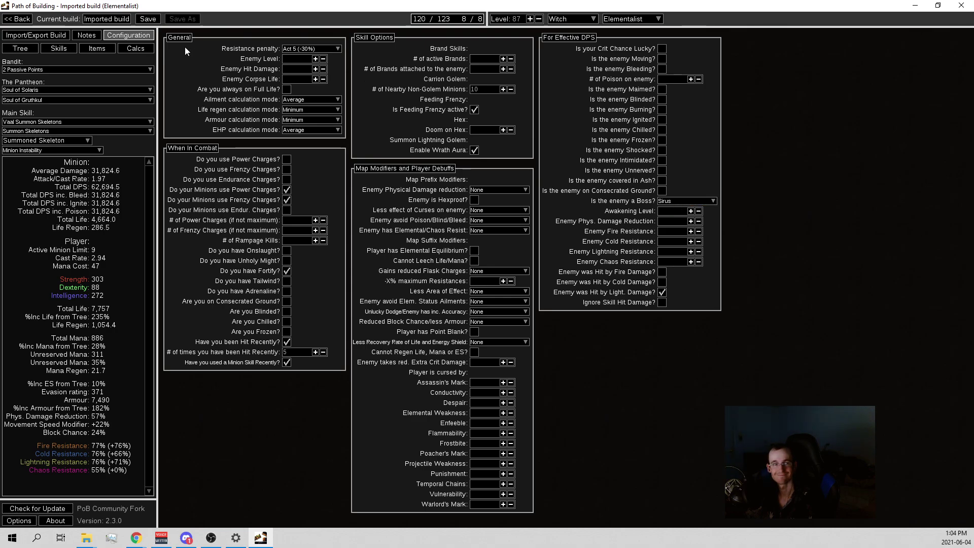
pyautogui.click(97, 48)
pyautogui.click(277, 65)
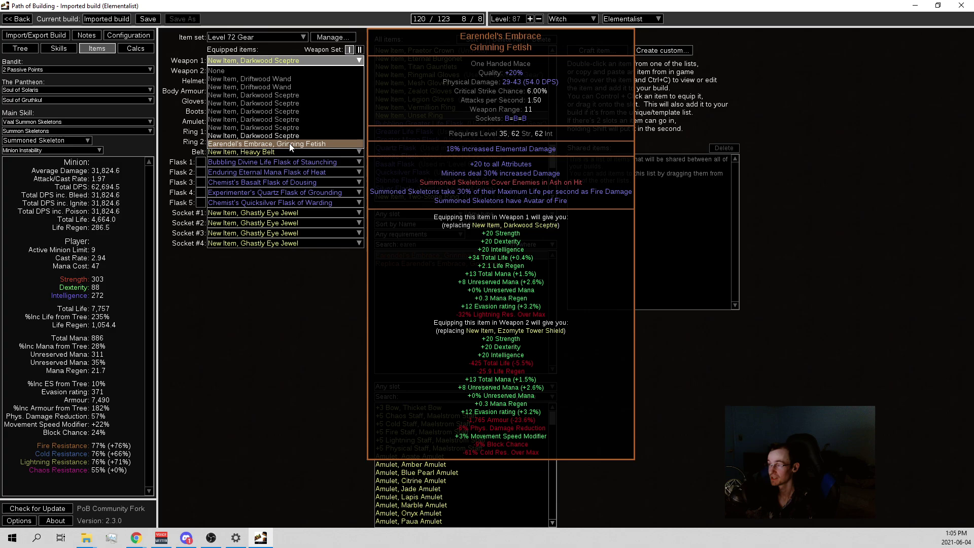
# - Pan the passive tree to the allocated Elementalist path and switch to the skill groups
pyautogui.click(21, 48)
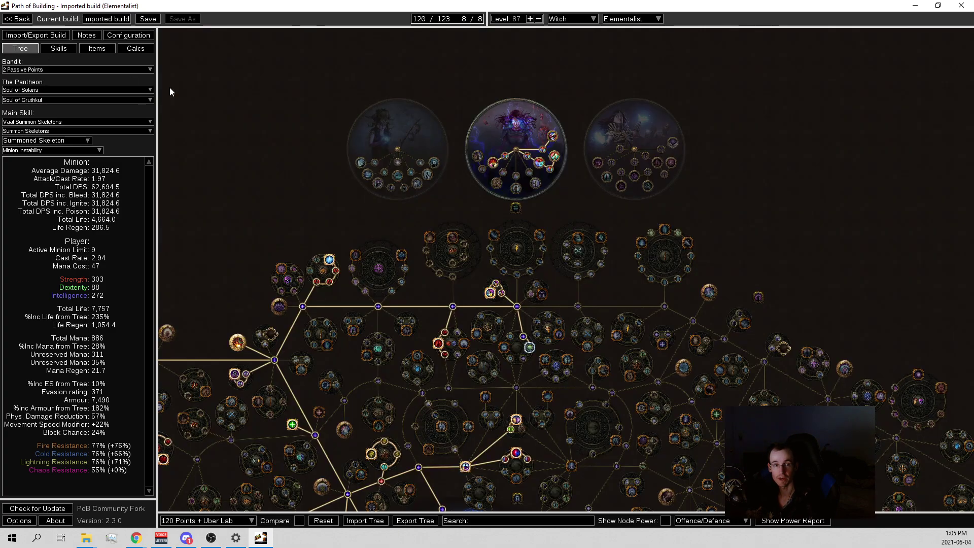
pyautogui.moveTo(375, 191); pyautogui.dragTo(572, 122)
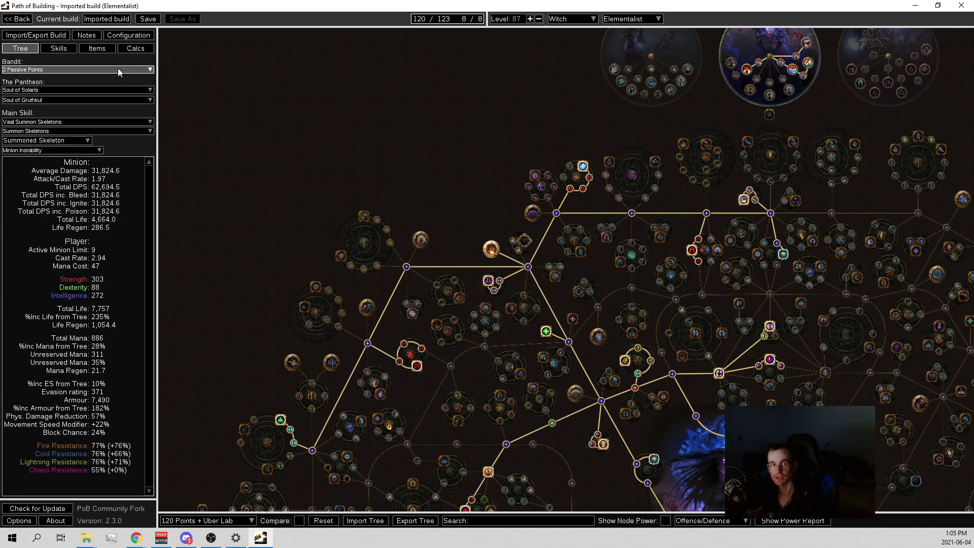
pyautogui.click(61, 49)
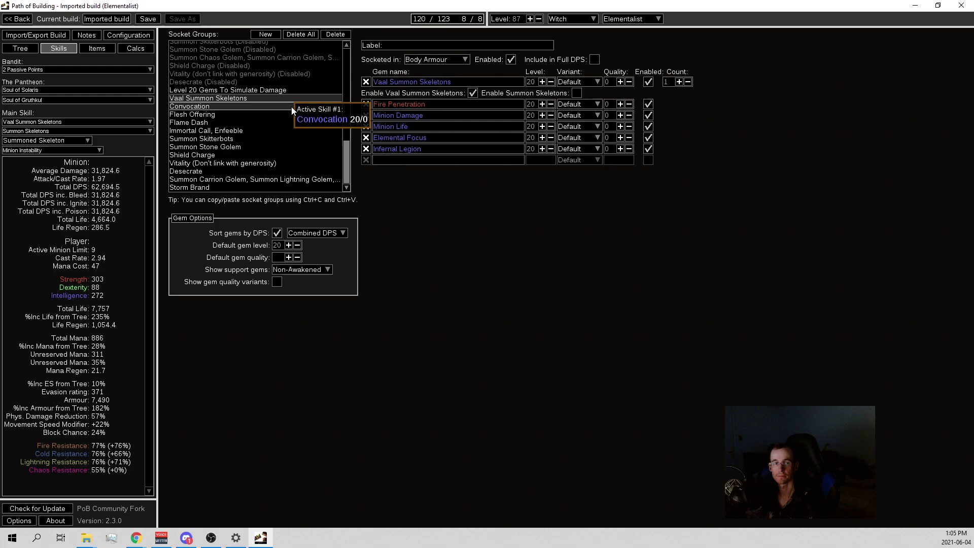
# - Check Weapon 1 alternatives on the Items page and keep the Darkwood Sceptre
pyautogui.click(97, 49)
pyautogui.click(293, 61)
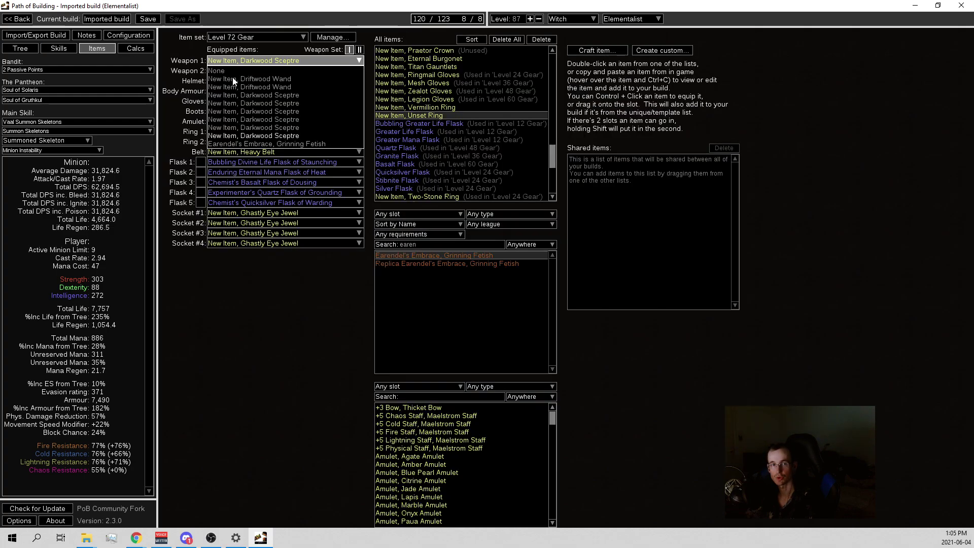
pyautogui.click(275, 135)
# - Inspect the skill socket groups, then view the Level 72 Gear set's Ghastly Eye Jewels
pyautogui.click(76, 49)
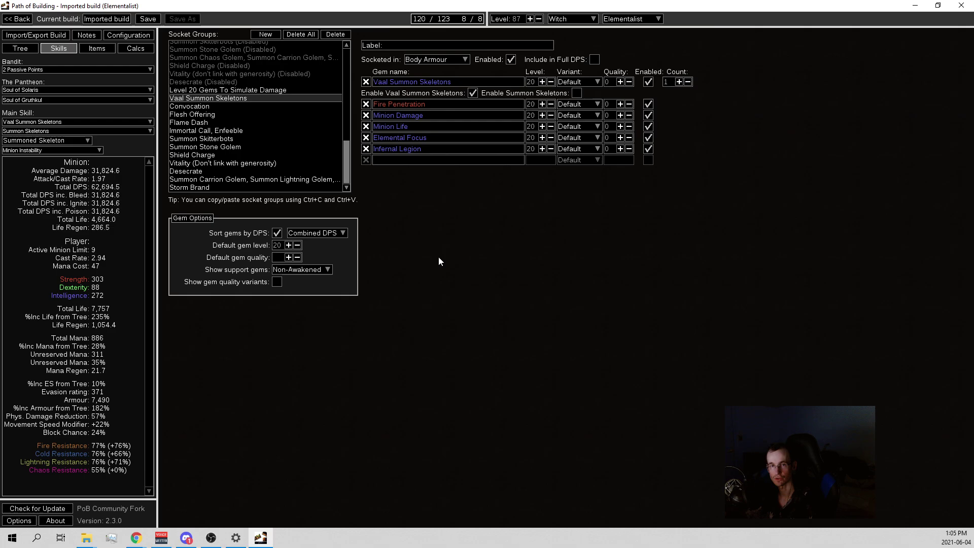
pyautogui.moveTo(457, 83)
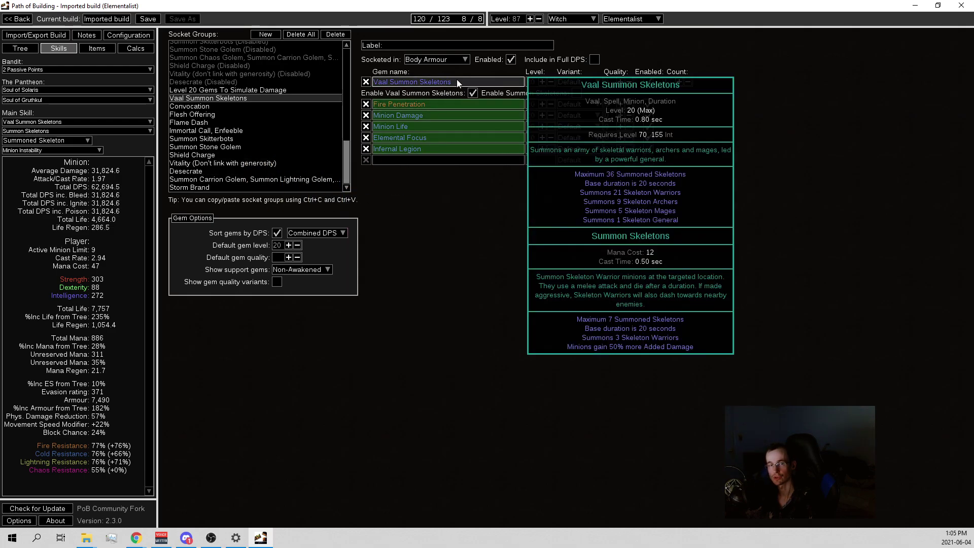
pyautogui.moveTo(252, 179)
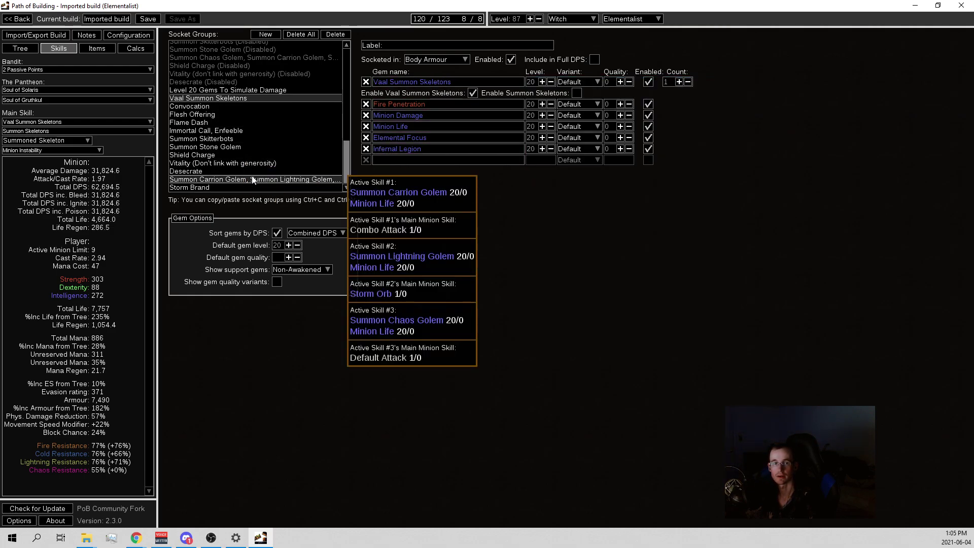
pyautogui.moveTo(277, 124)
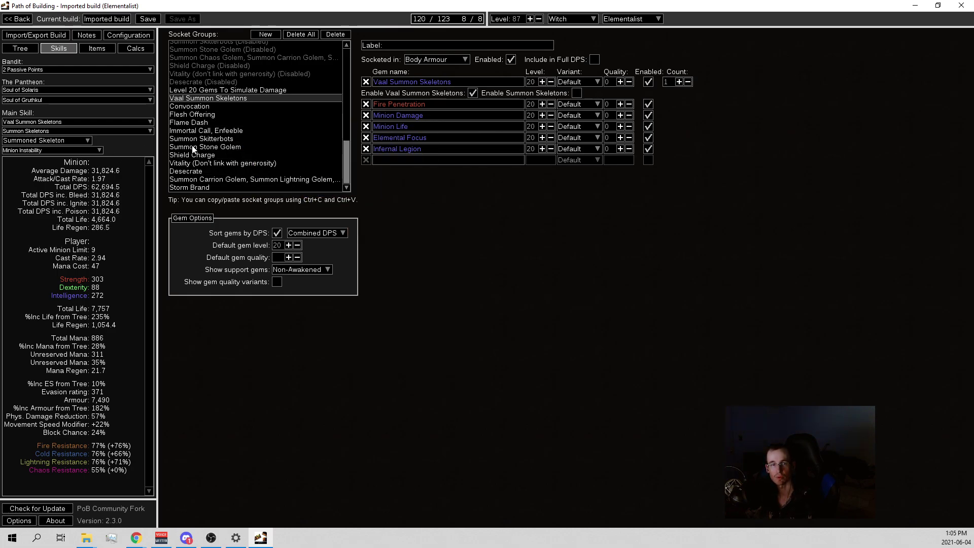
pyautogui.moveTo(249, 136)
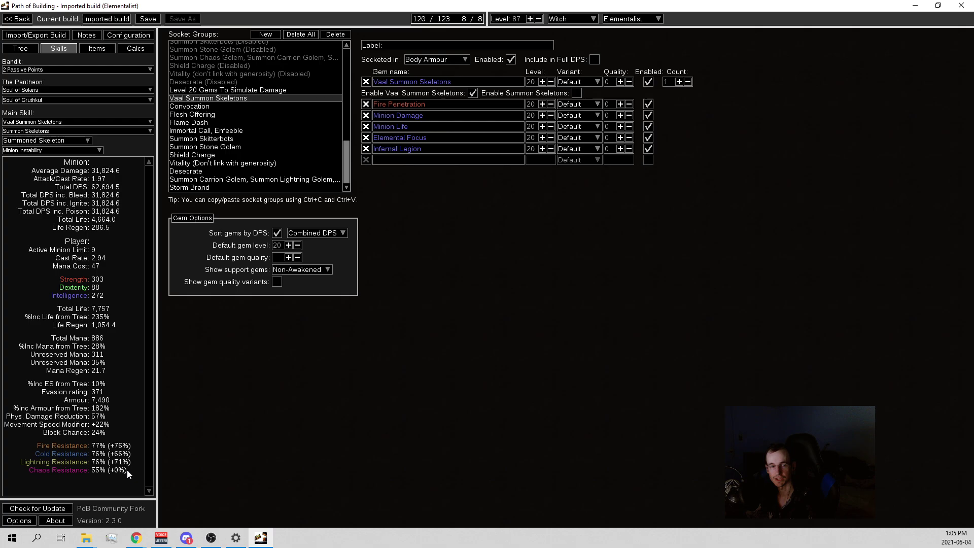
pyautogui.click(96, 48)
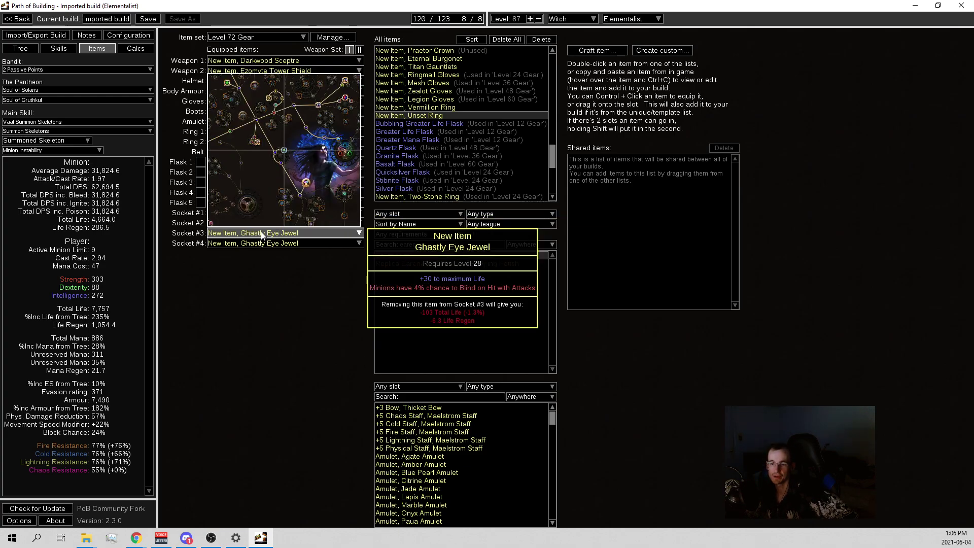
# - Review the Shield Charge and Summon Stone Golem gem setups in Skills
pyautogui.click(71, 48)
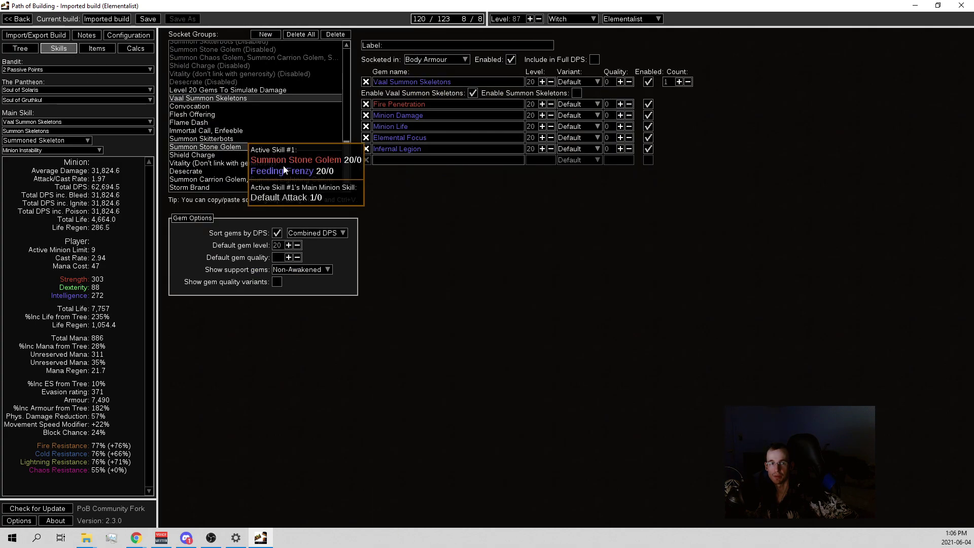
pyautogui.click(279, 154)
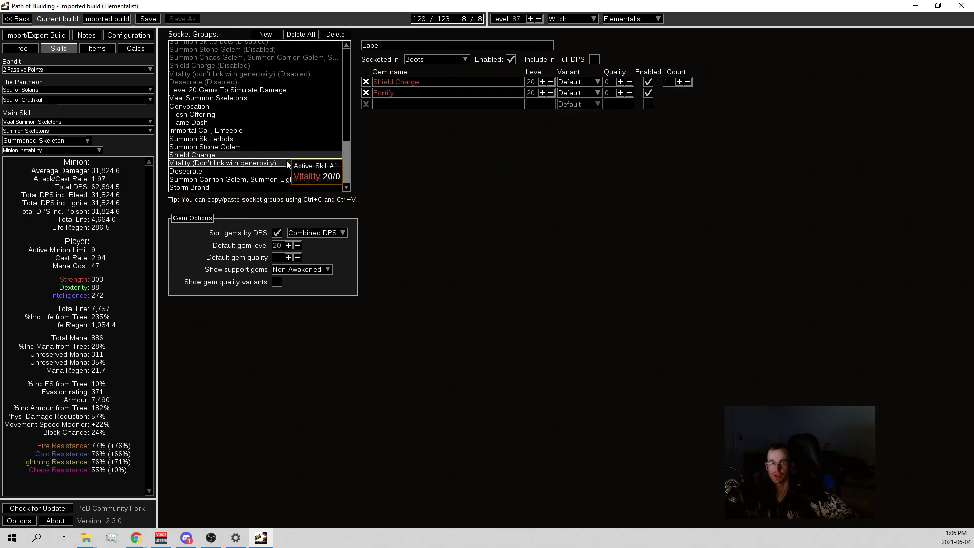
pyautogui.click(238, 147)
pyautogui.moveTo(420, 89)
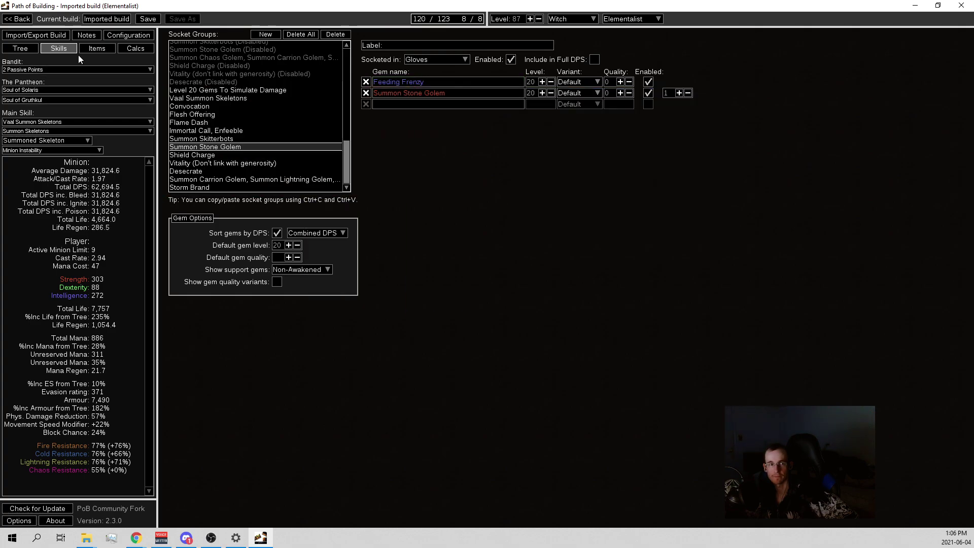
# - Inspect the Socket #3 jewel on the Items page, then show the passive tree
pyautogui.click(101, 50)
pyautogui.moveTo(257, 236)
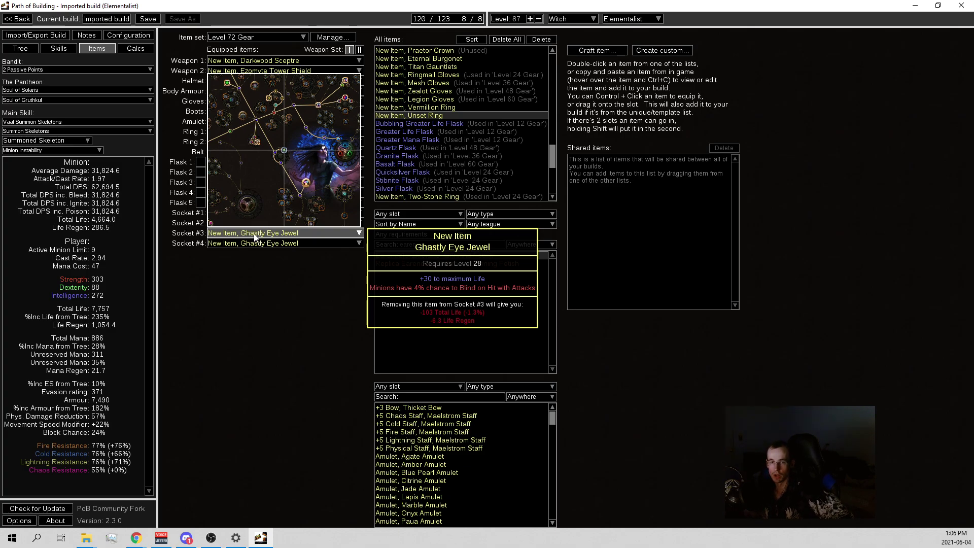
pyautogui.hotkey('ctrl', '1')
pyautogui.moveTo(422, 395); pyautogui.dragTo(414, 233)
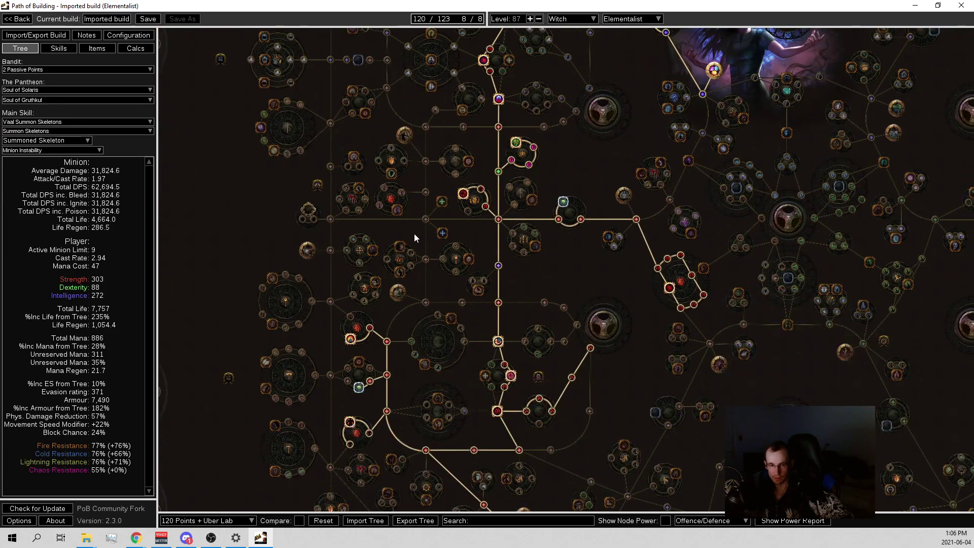
pyautogui.moveTo(400, 300)
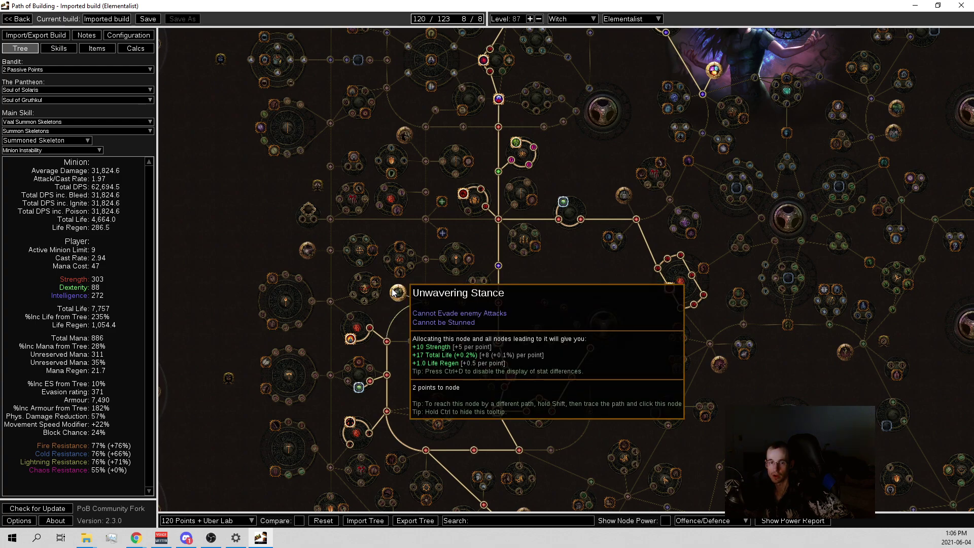
pyautogui.click(58, 49)
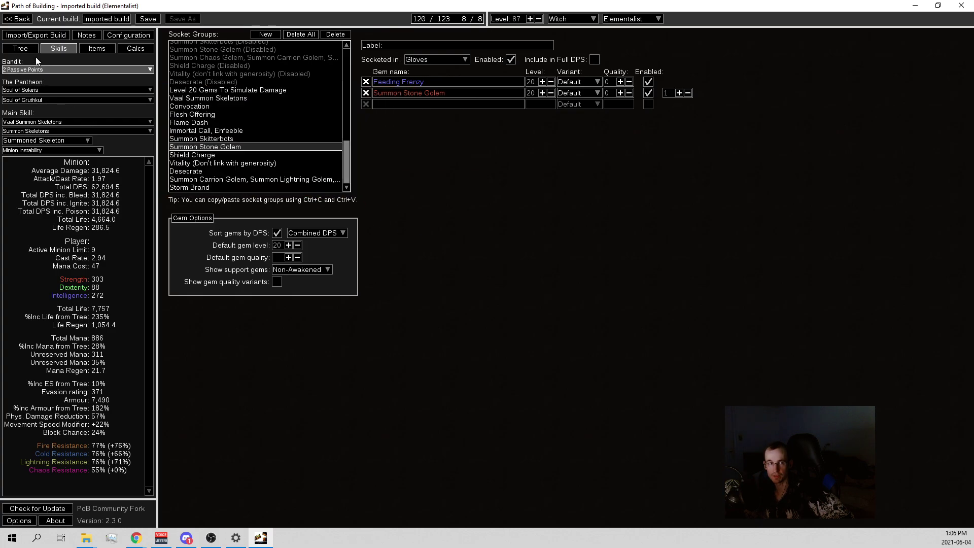
pyautogui.click(20, 48)
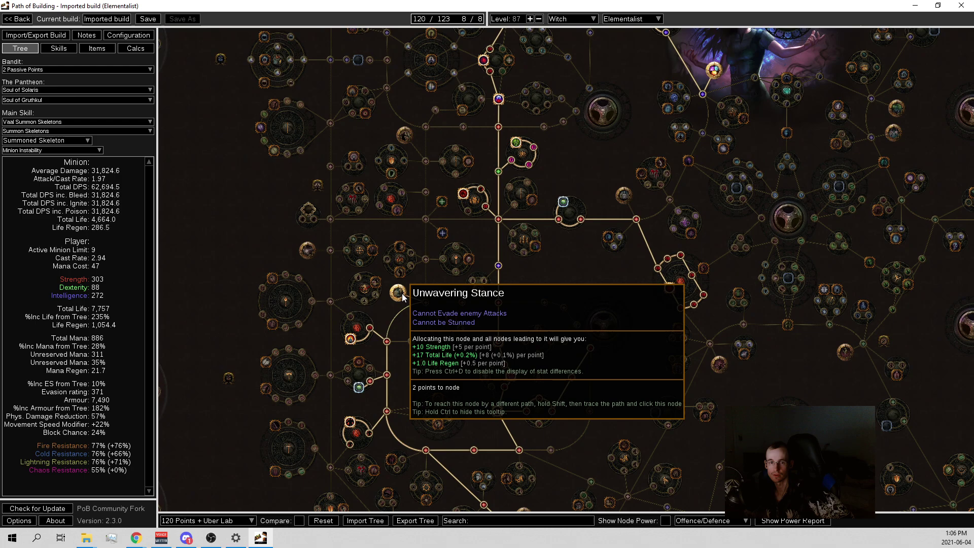
pyautogui.moveTo(554, 311); pyautogui.dragTo(492, 332)
pyautogui.moveTo(343, 313)
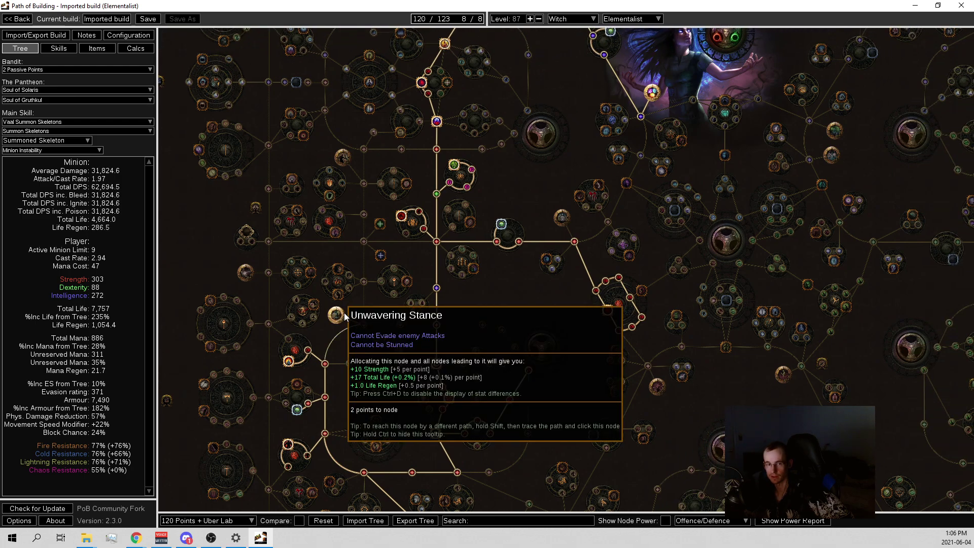
pyautogui.scroll(-5, 574, 306)
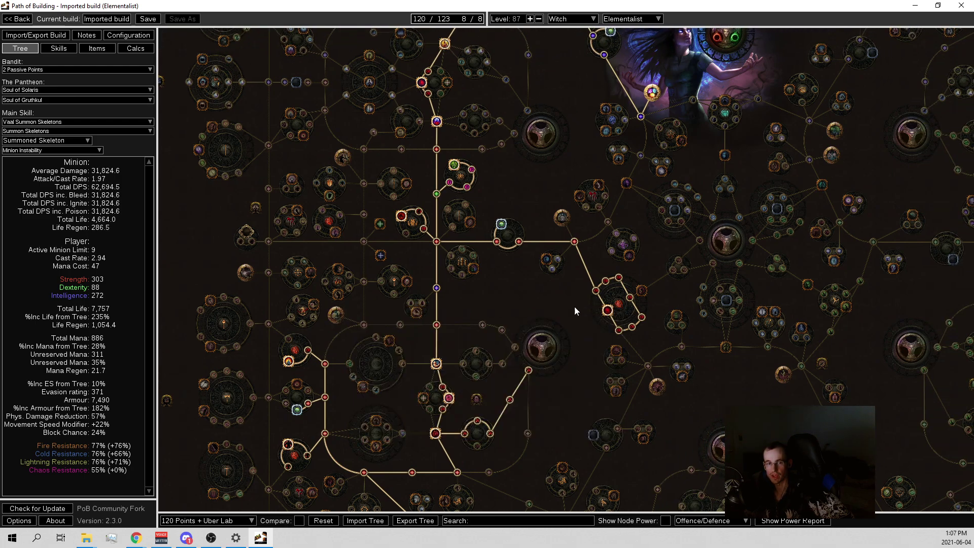
pyautogui.moveTo(373, 268); pyautogui.dragTo(435, 332)
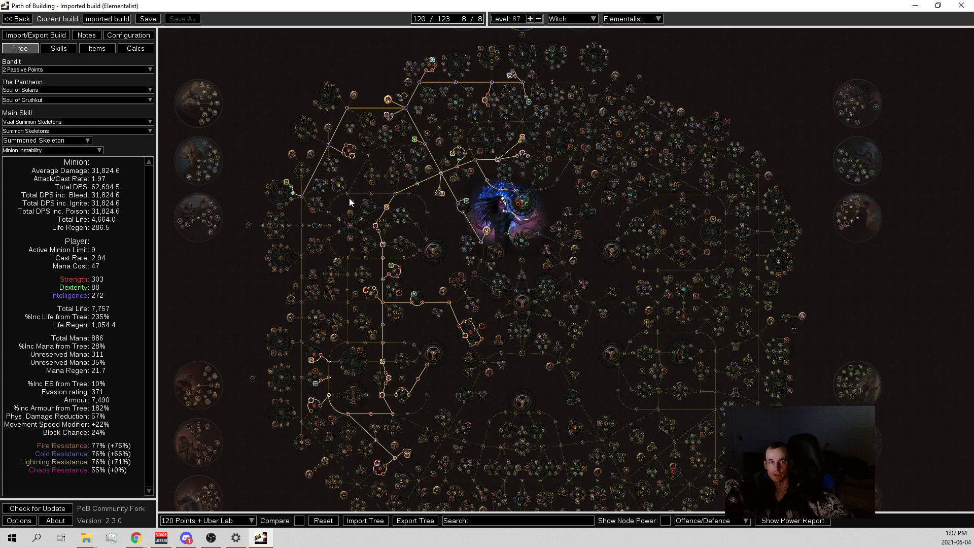
pyautogui.moveTo(528, 176); pyautogui.dragTo(537, 296)
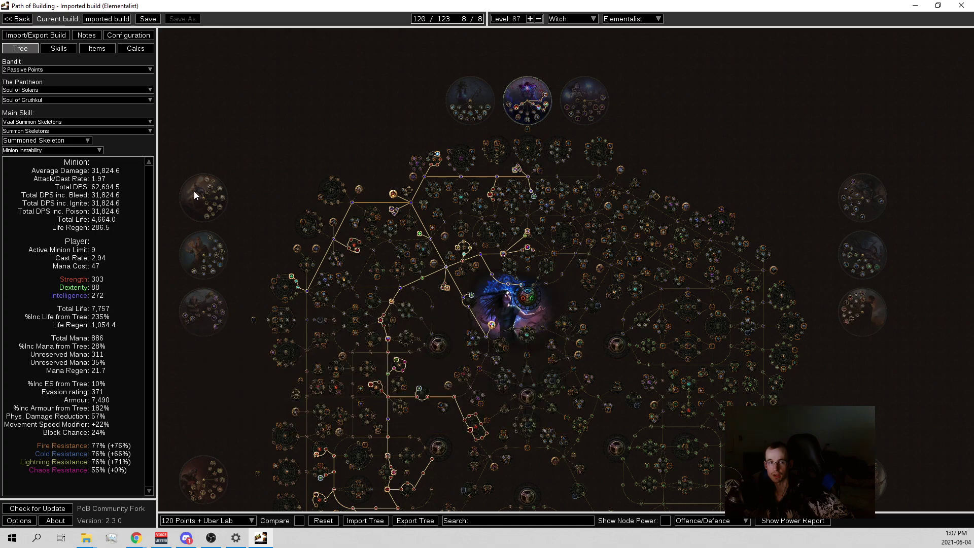
pyautogui.scroll(4, 224, 210)
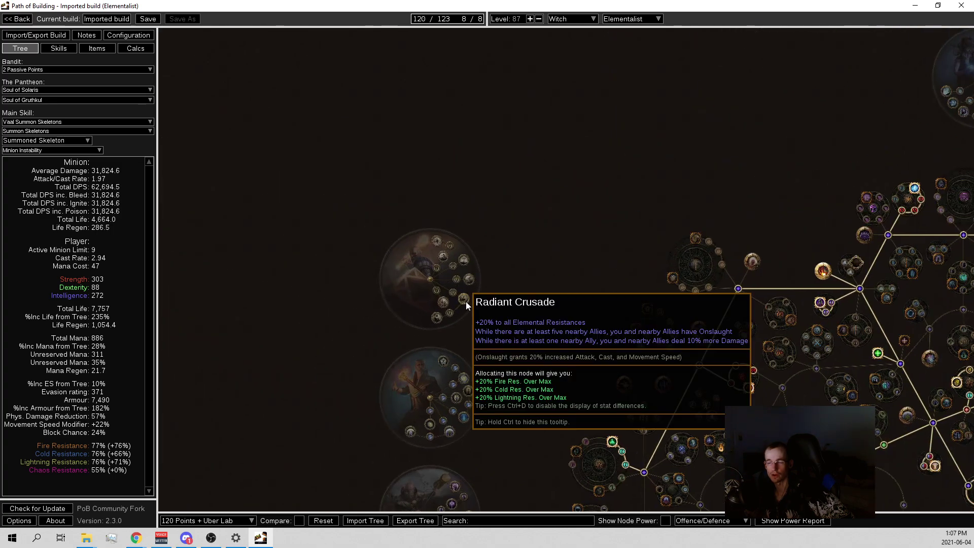
pyautogui.scroll(4, 448, 291)
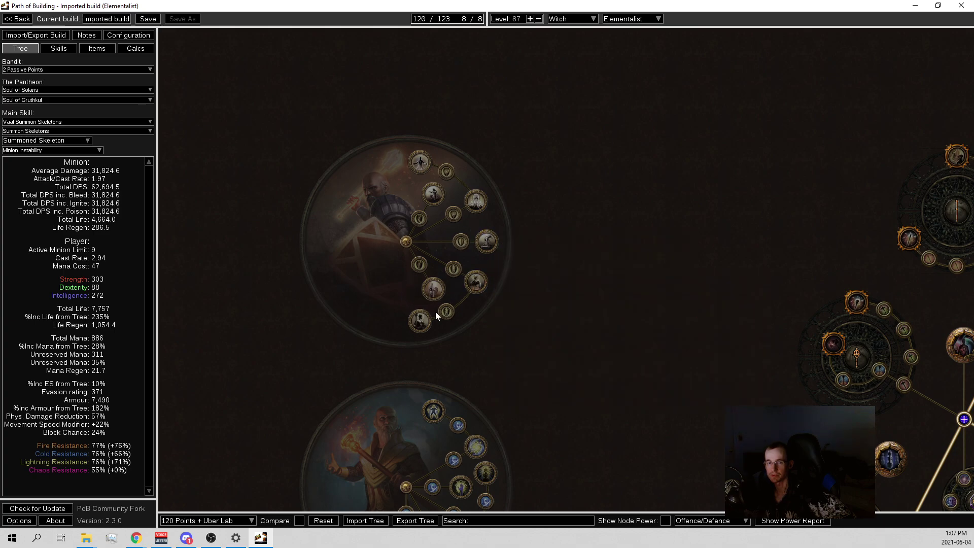
pyautogui.scroll(-5, 466, 268)
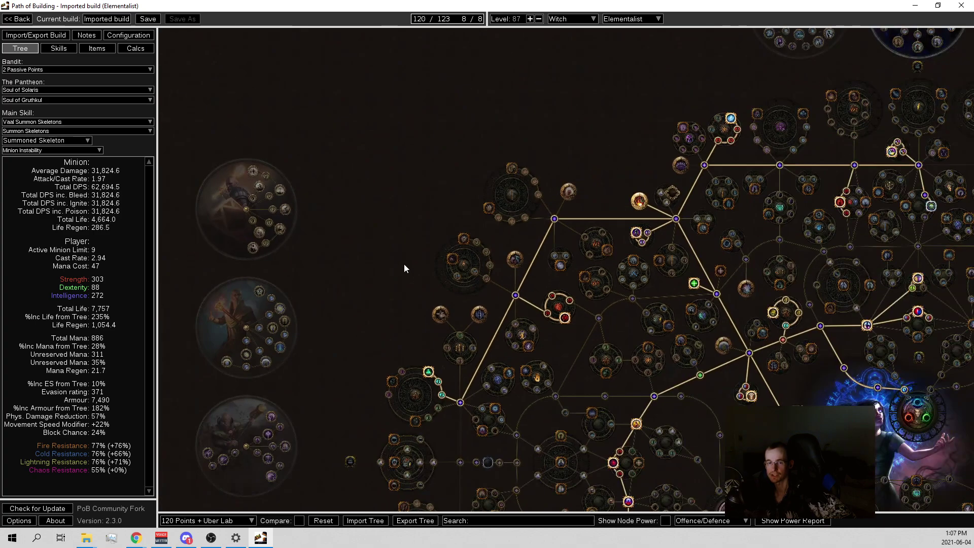
pyautogui.moveTo(472, 280); pyautogui.dragTo(437, 445)
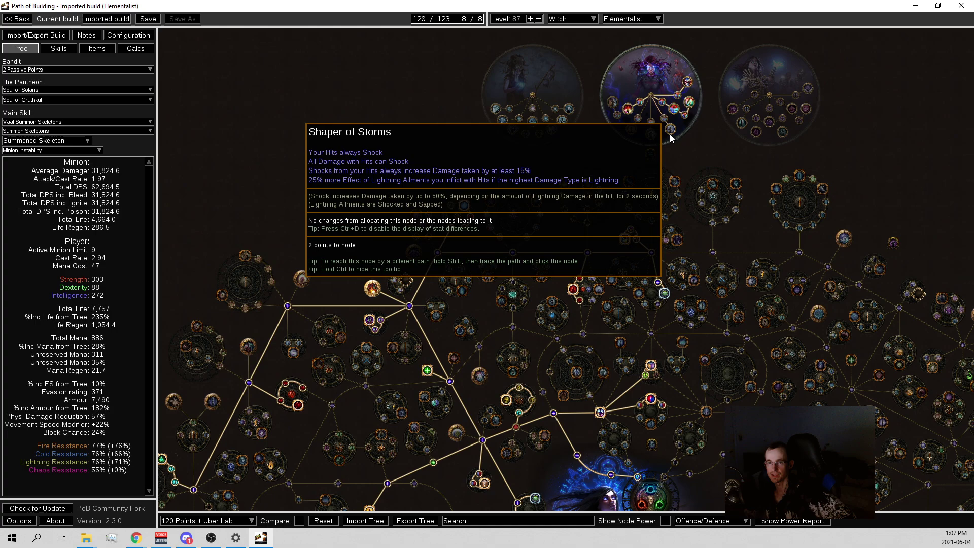
pyautogui.moveTo(674, 112)
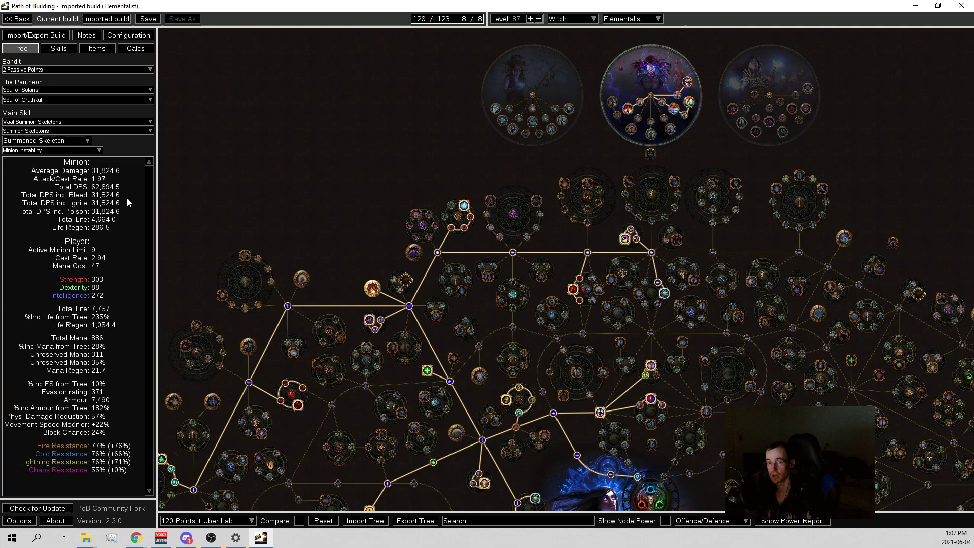
pyautogui.moveTo(690, 84)
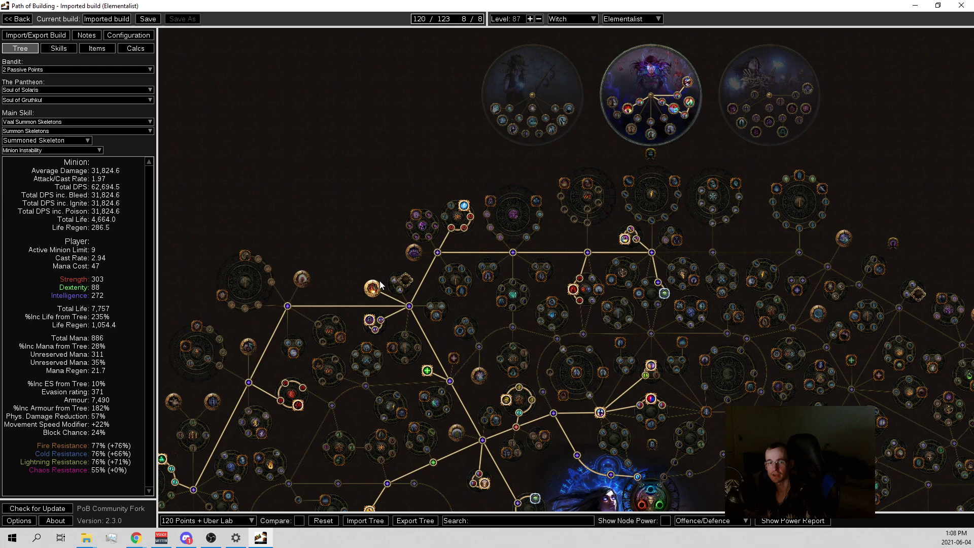
pyautogui.moveTo(370, 287)
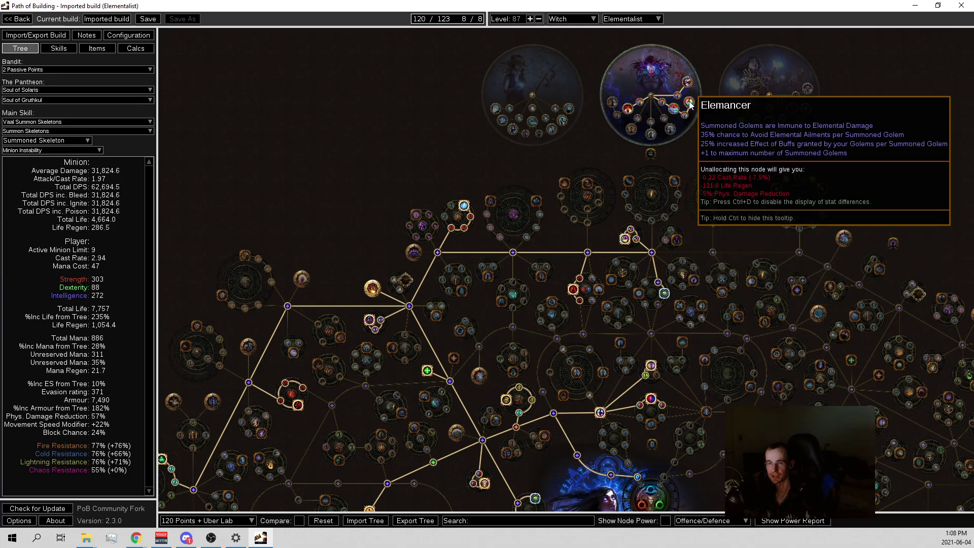
pyautogui.moveTo(502, 203); pyautogui.dragTo(412, 305)
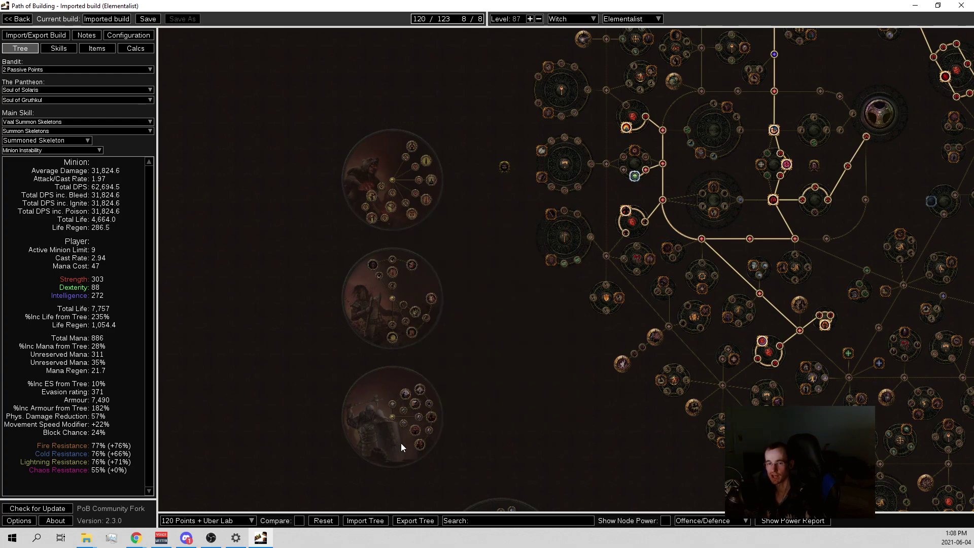
pyautogui.moveTo(401, 443); pyautogui.dragTo(438, 326)
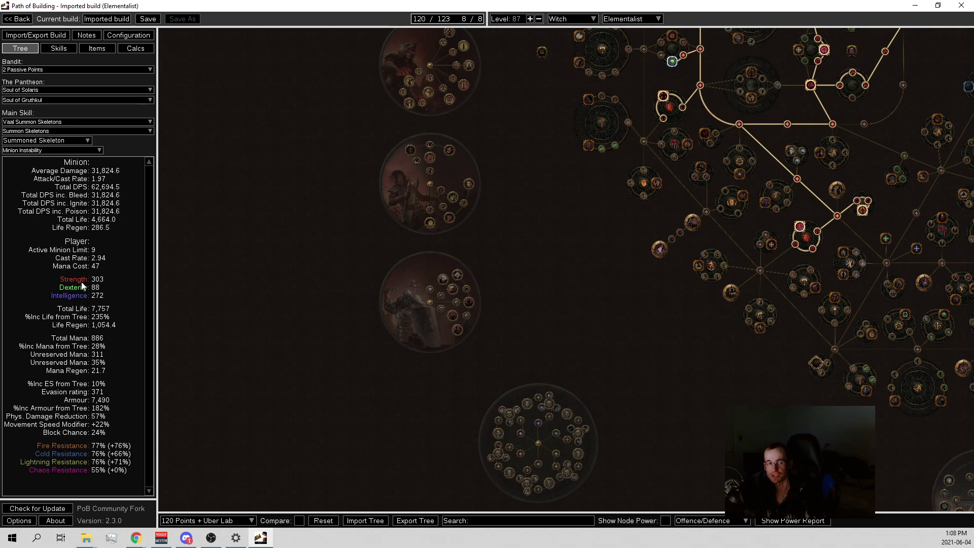
# - In the helmet golem group, test Summon Chaos Golem at level 22 and toggled off, then on
pyautogui.click(57, 49)
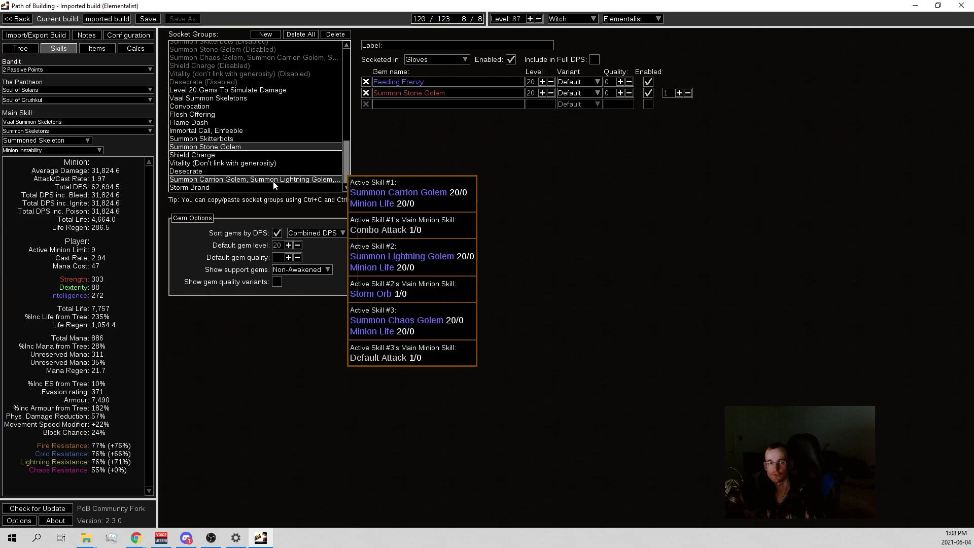
pyautogui.click(299, 179)
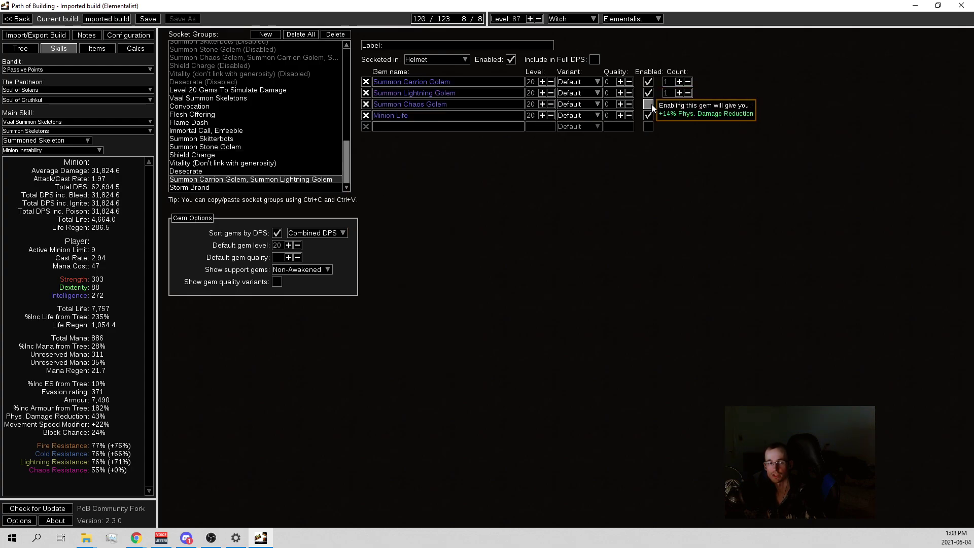
pyautogui.click(542, 104)
pyautogui.click(542, 104)
pyautogui.moveTo(650, 105)
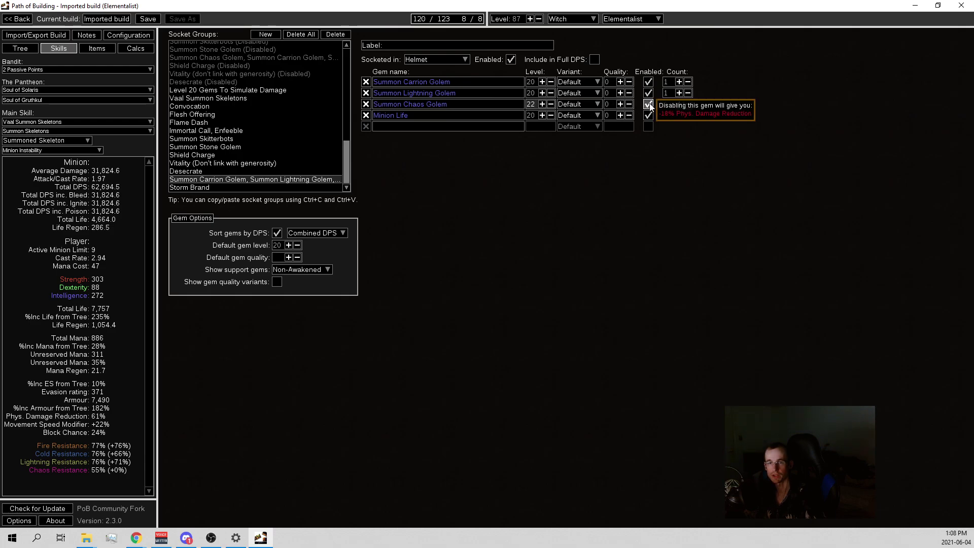
pyautogui.click(648, 104)
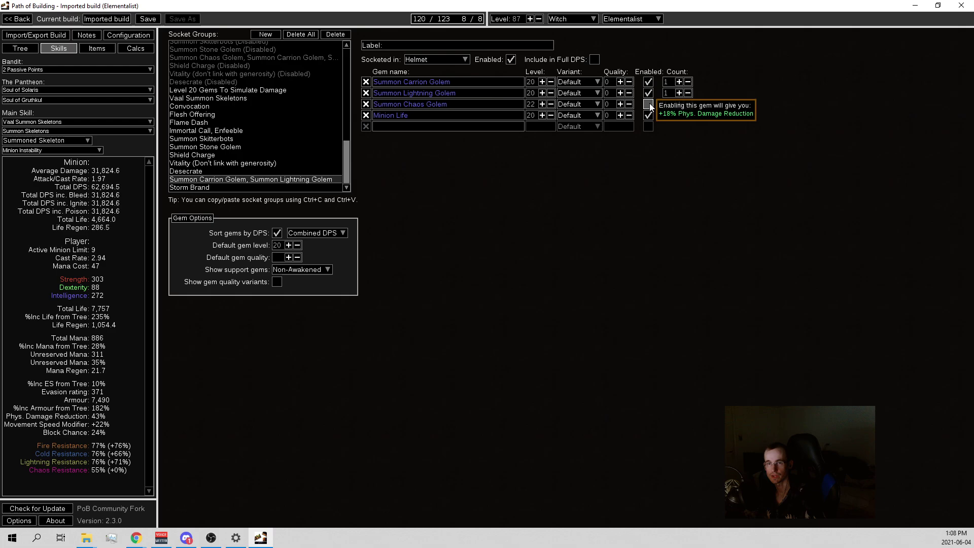
pyautogui.click(649, 104)
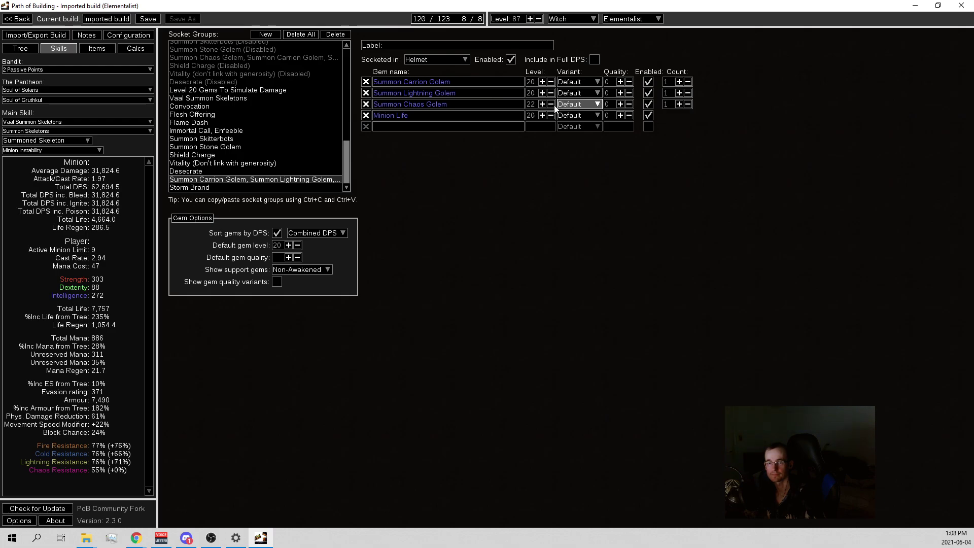
pyautogui.click(550, 104)
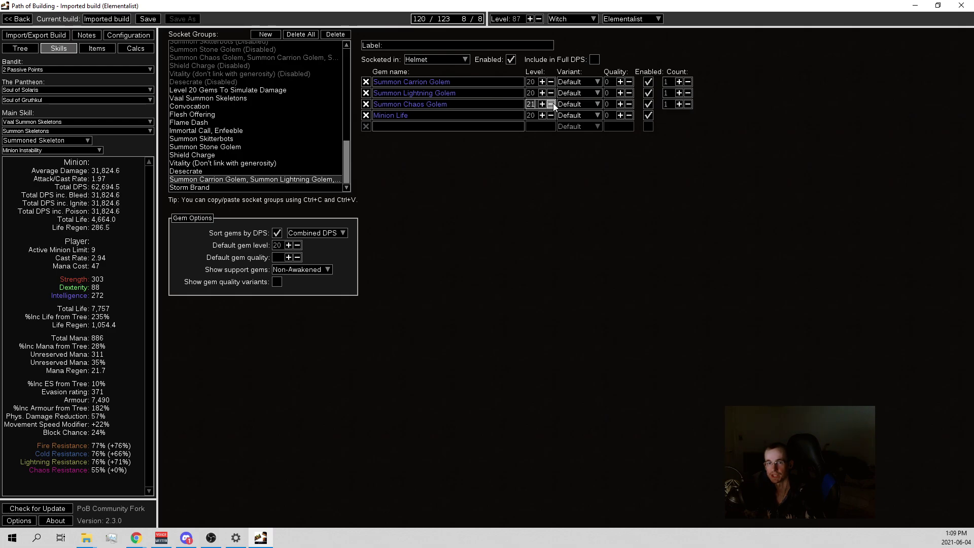
pyautogui.click(551, 104)
pyautogui.click(542, 104)
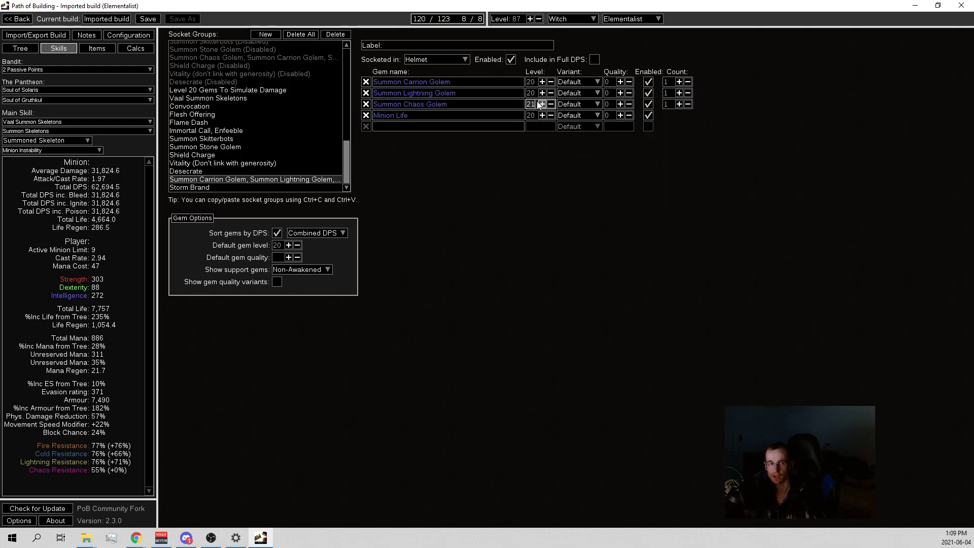
# - Test Vaal Summon Skeletons at level 21, then return both it and Summon Chaos Golem to level 20
pyautogui.click(223, 98)
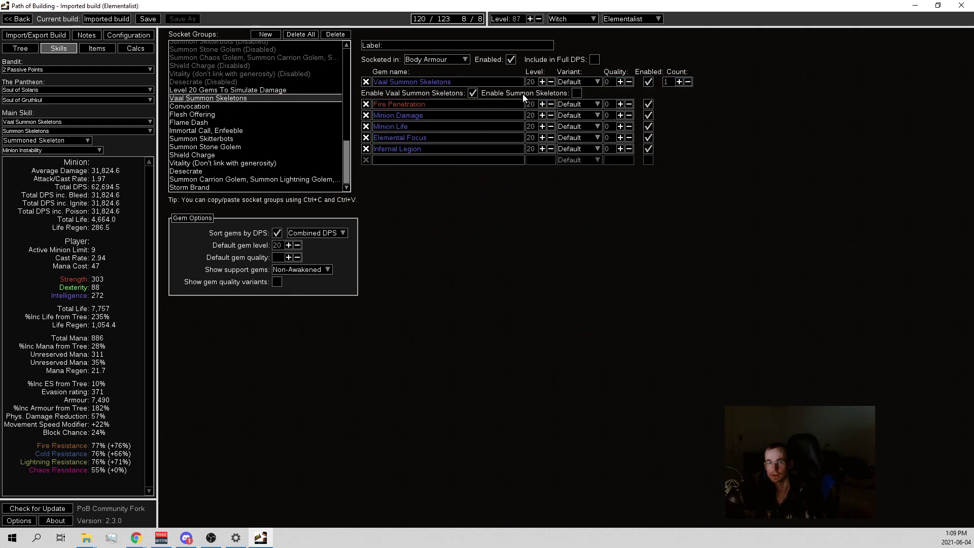
pyautogui.click(542, 81)
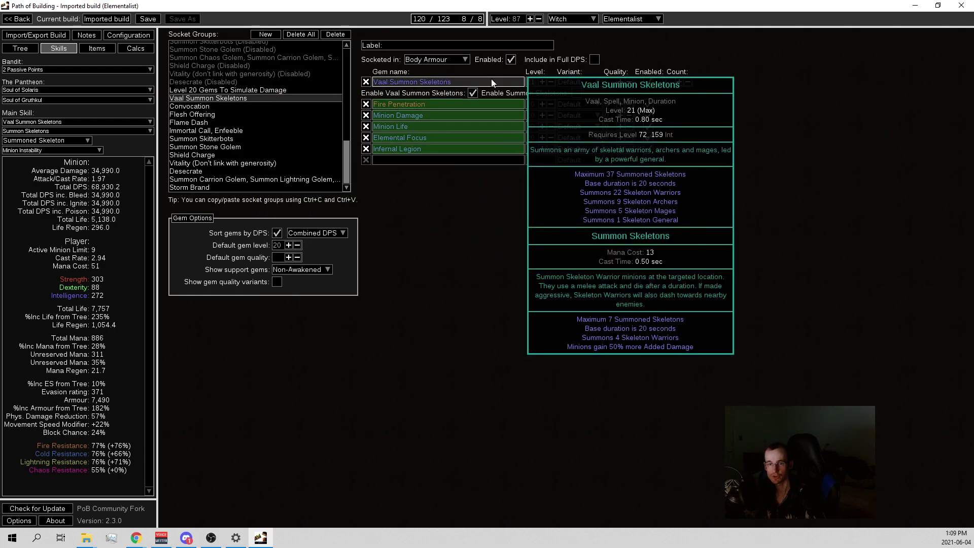
pyautogui.click(551, 82)
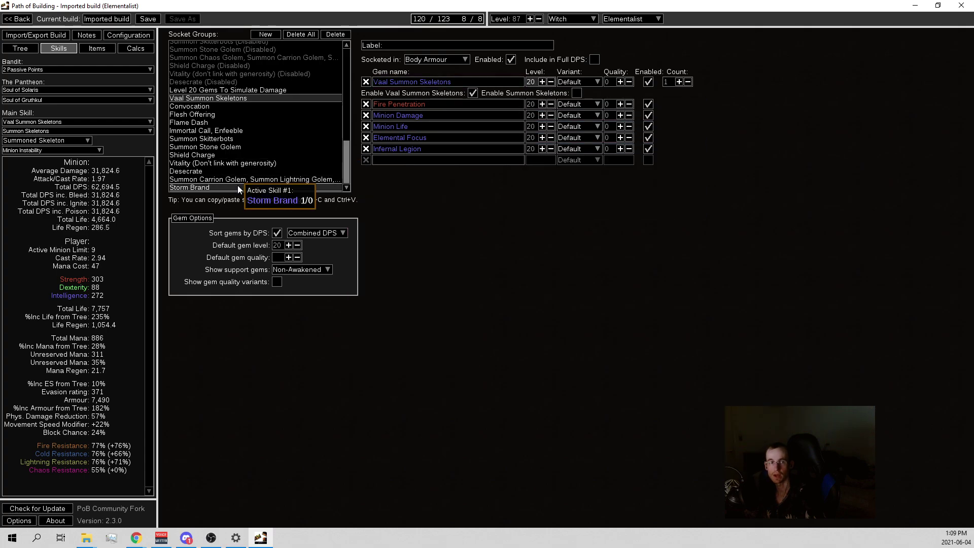
pyautogui.click(234, 179)
pyautogui.click(543, 104)
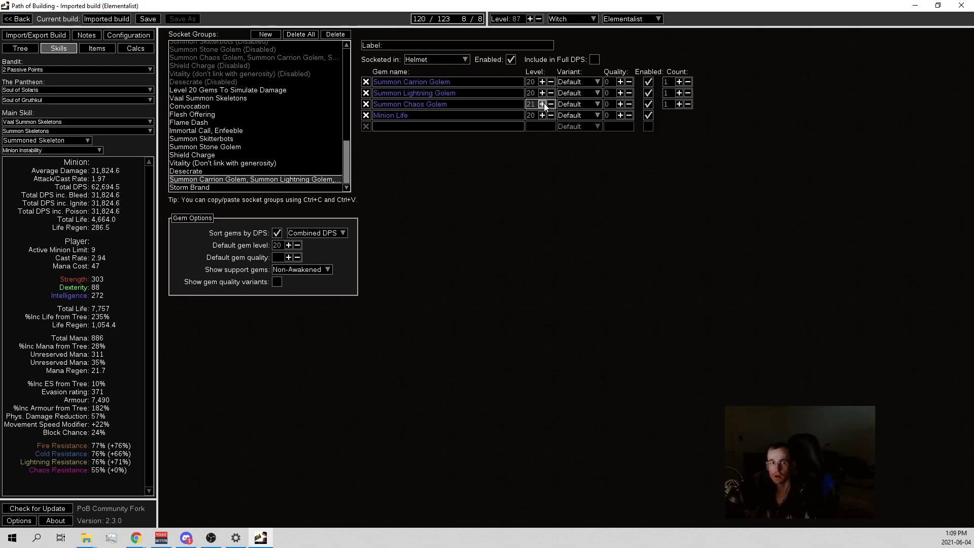
pyautogui.moveTo(476, 105)
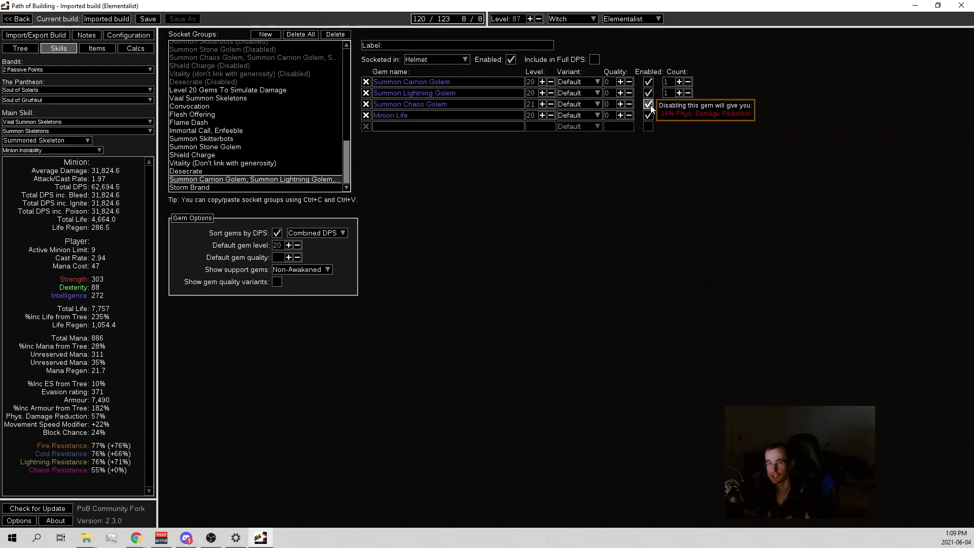
pyautogui.click(551, 104)
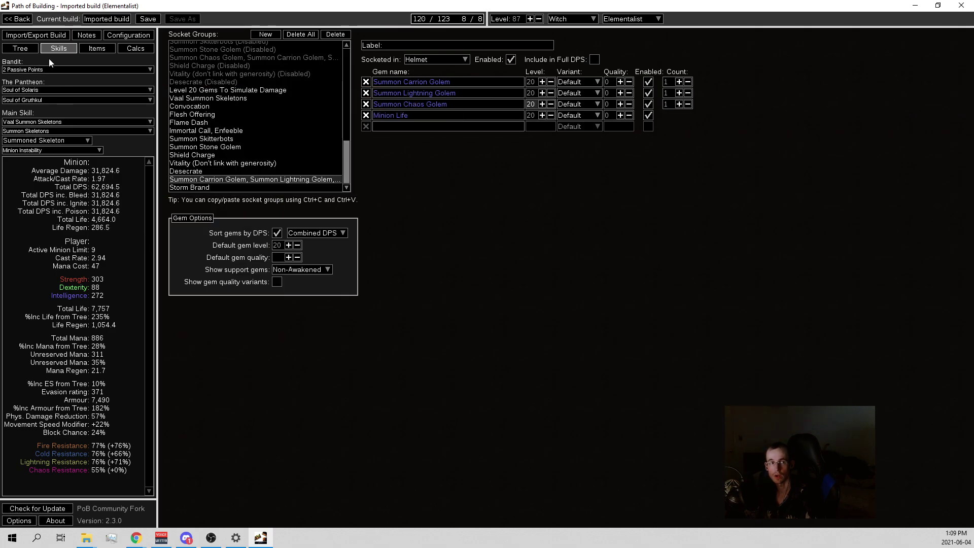
# - Zoom and pan the passive tree around the Witch starting area and its surroundings
pyautogui.click(20, 49)
pyautogui.scroll(-3, 575, 281)
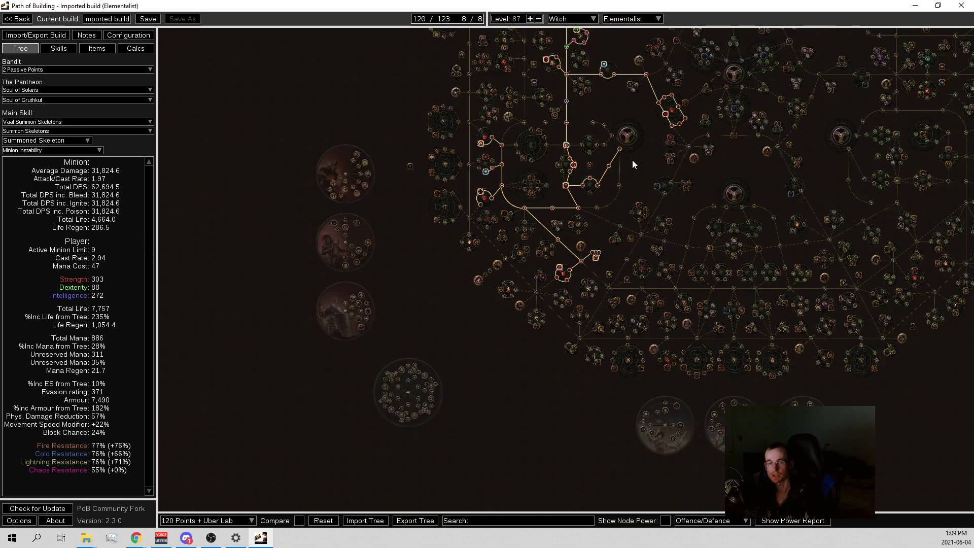
pyautogui.scroll(1, 632, 159)
pyautogui.moveTo(571, 202); pyautogui.dragTo(532, 374)
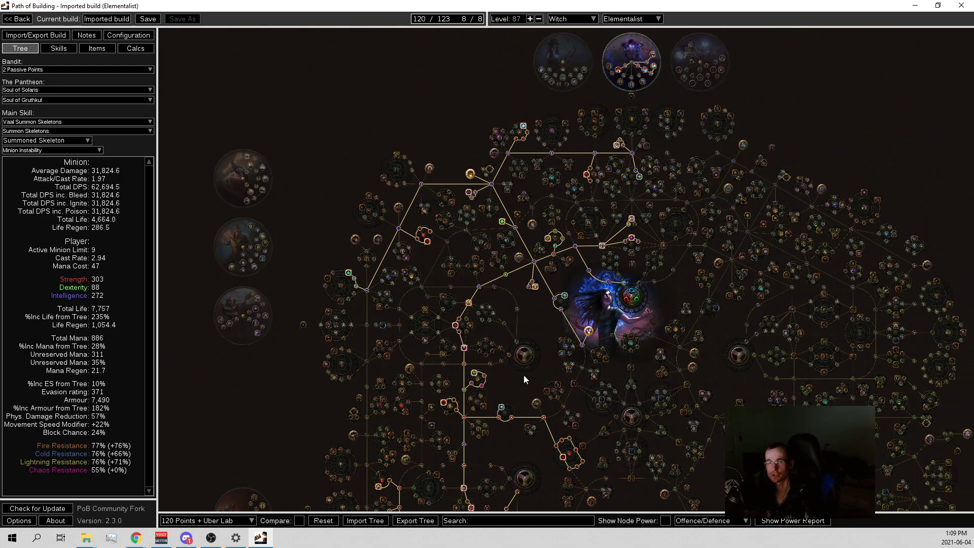
pyautogui.moveTo(523, 378); pyautogui.dragTo(454, 287)
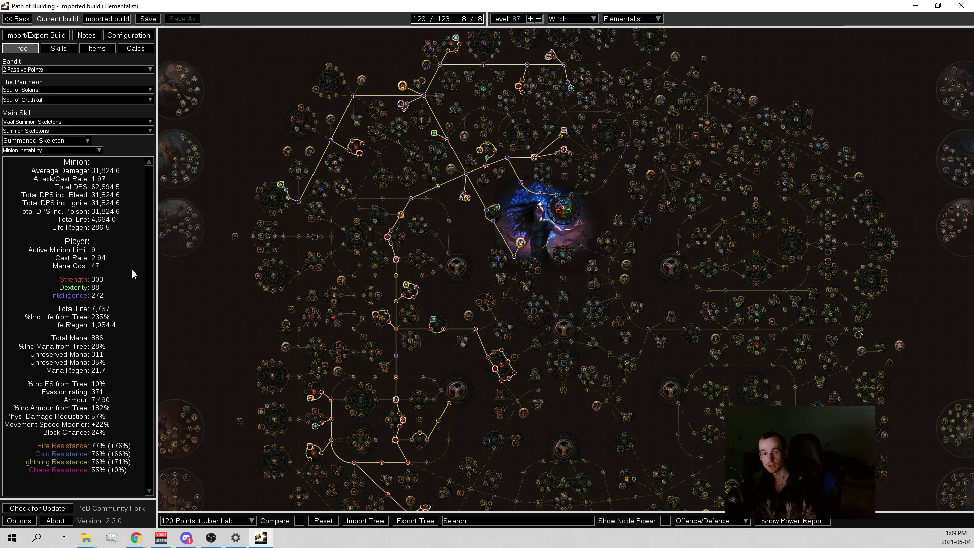
pyautogui.moveTo(465, 241); pyautogui.dragTo(511, 300)
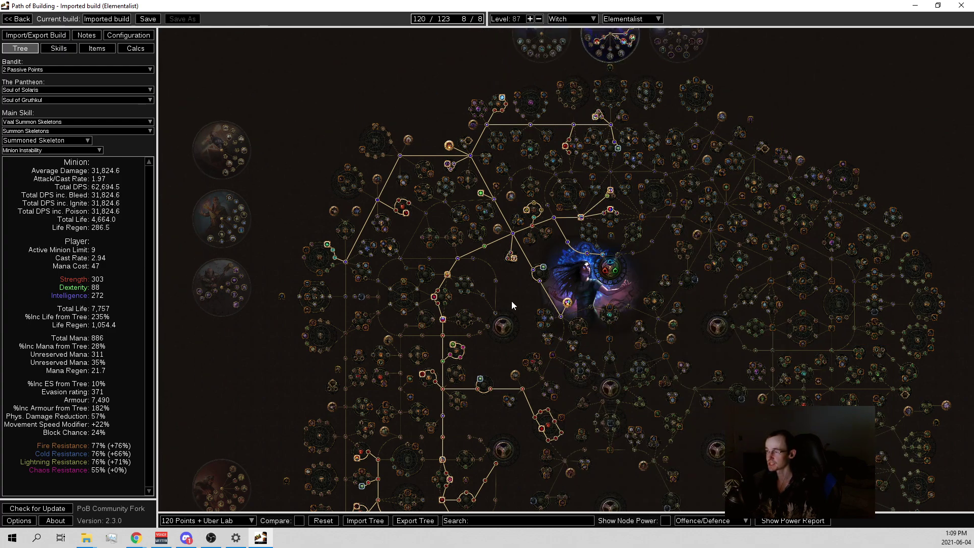